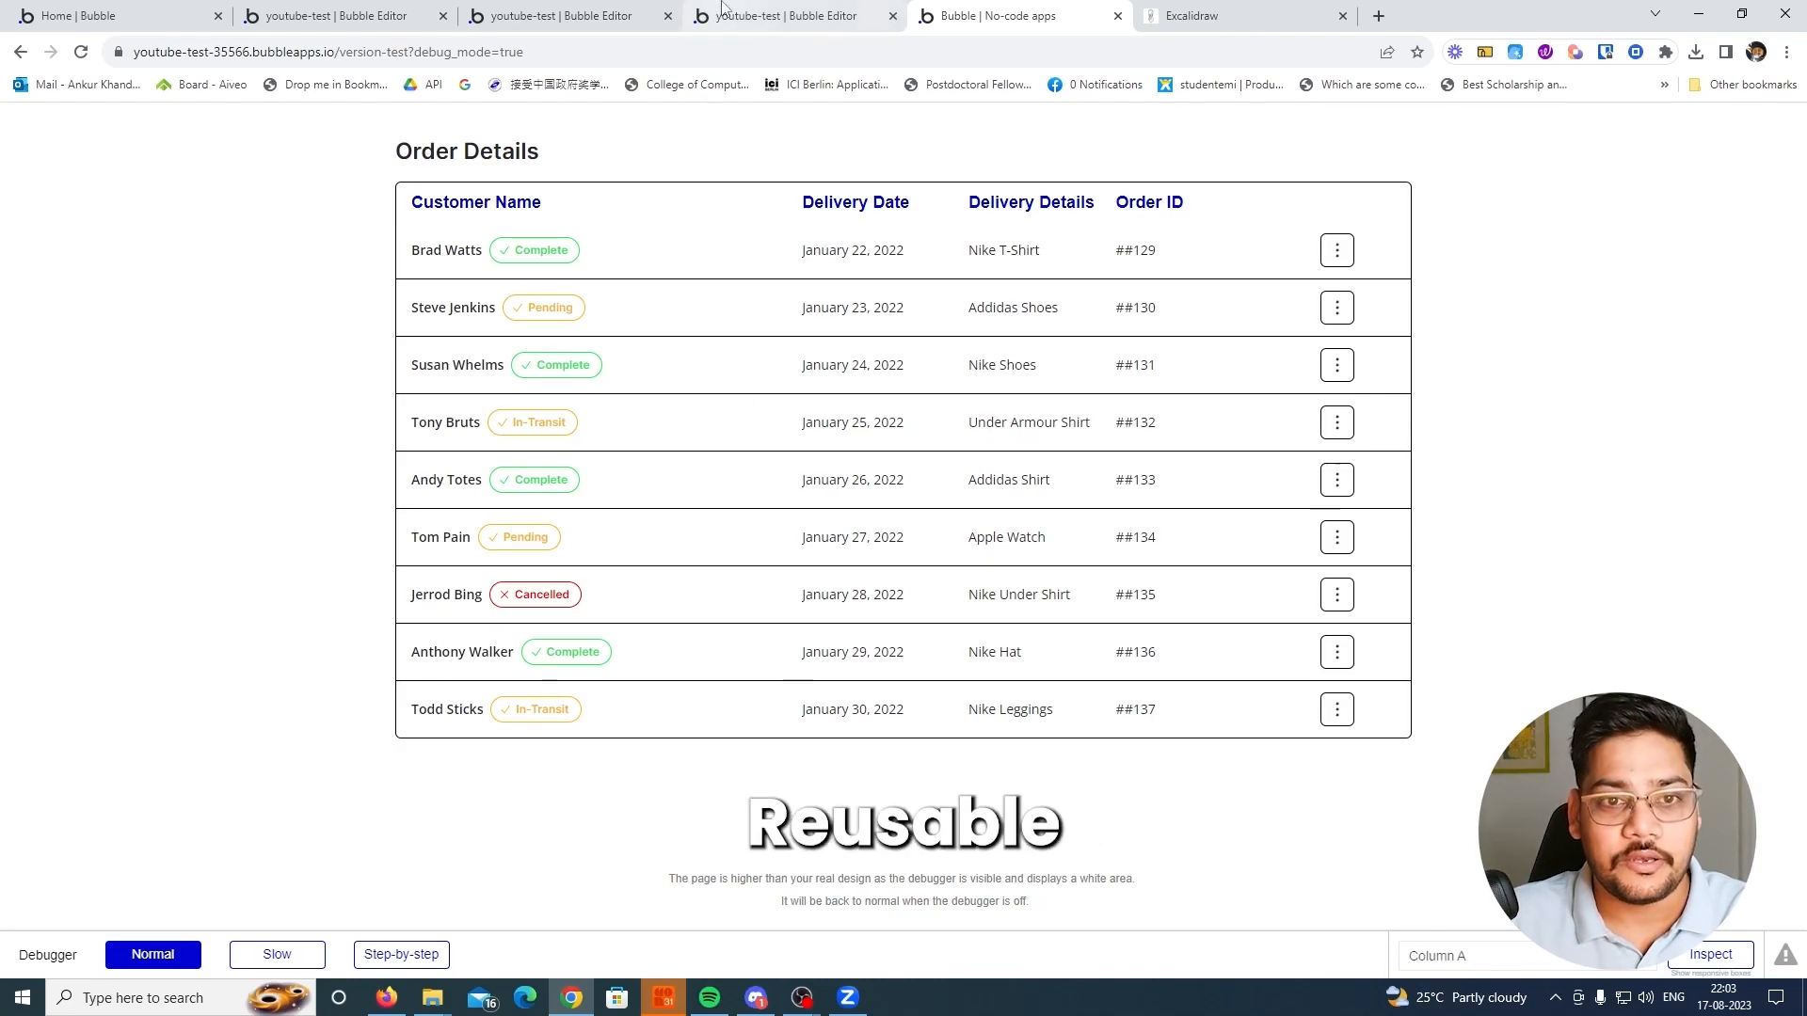
# Review the order_list element on the index page, the more_data element in its table row, and the delete popup inside more_data
pyautogui.click(762, 16)
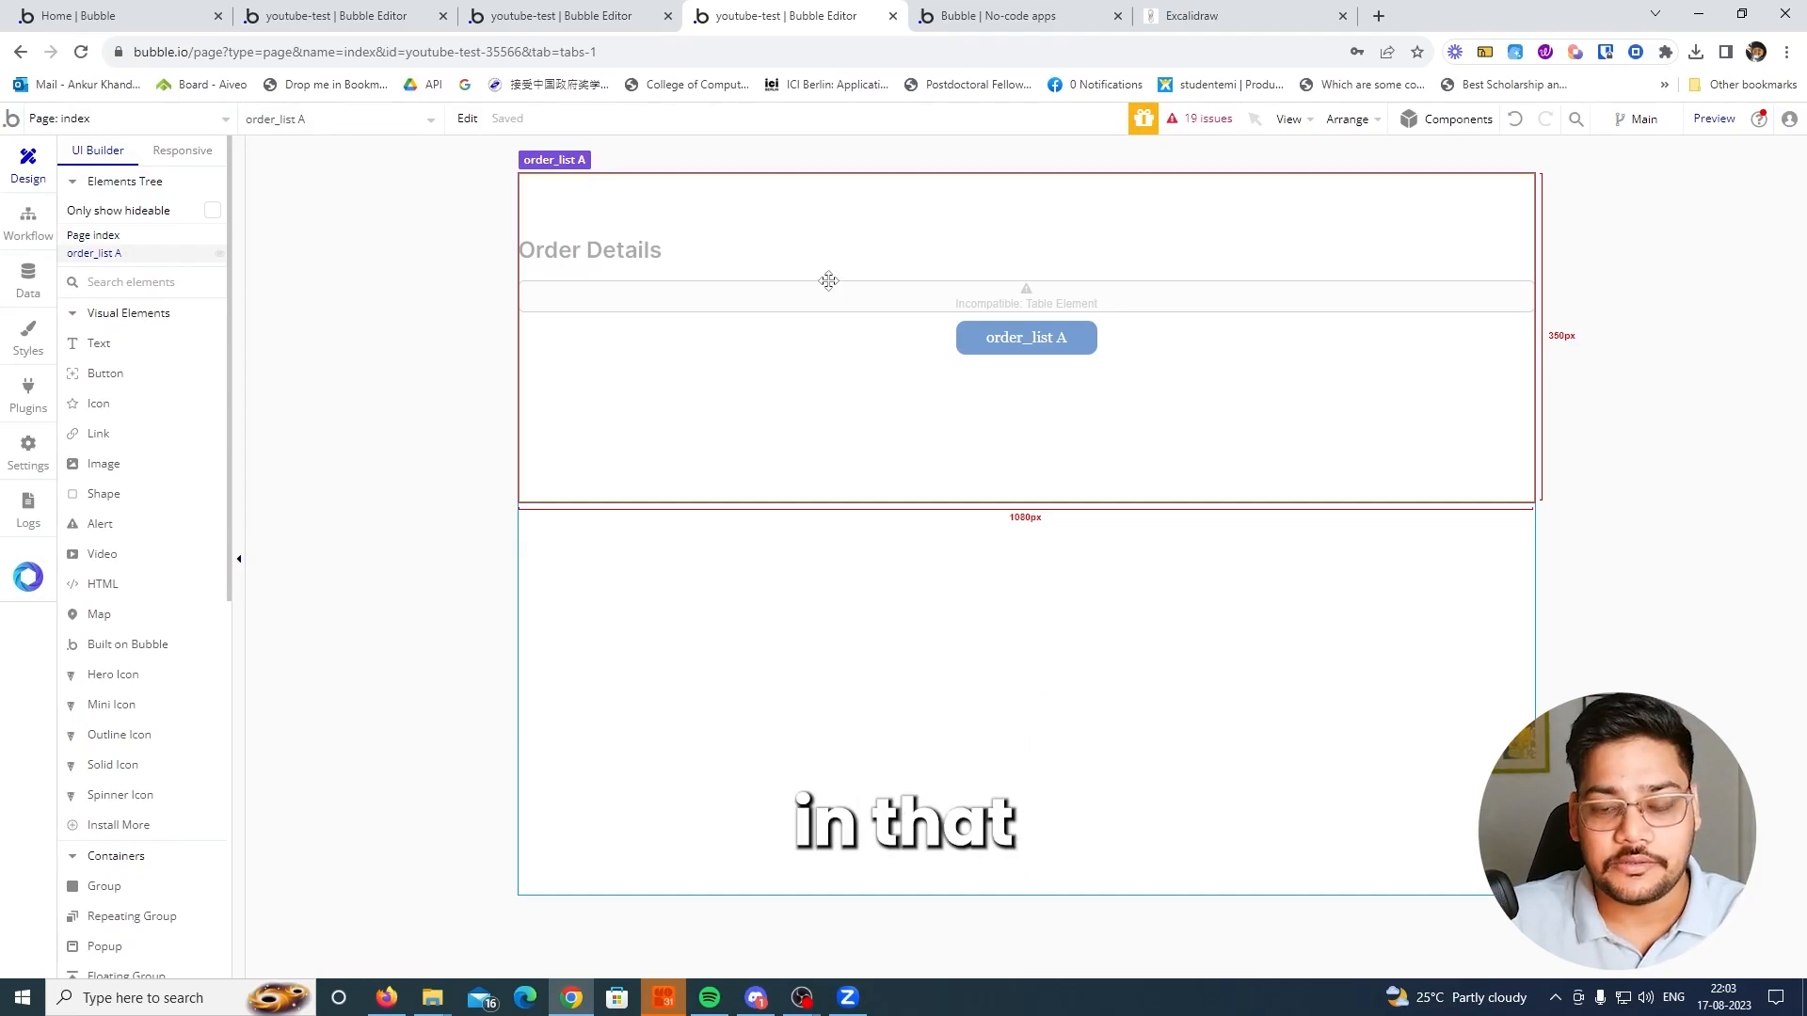
pyautogui.click(597, 17)
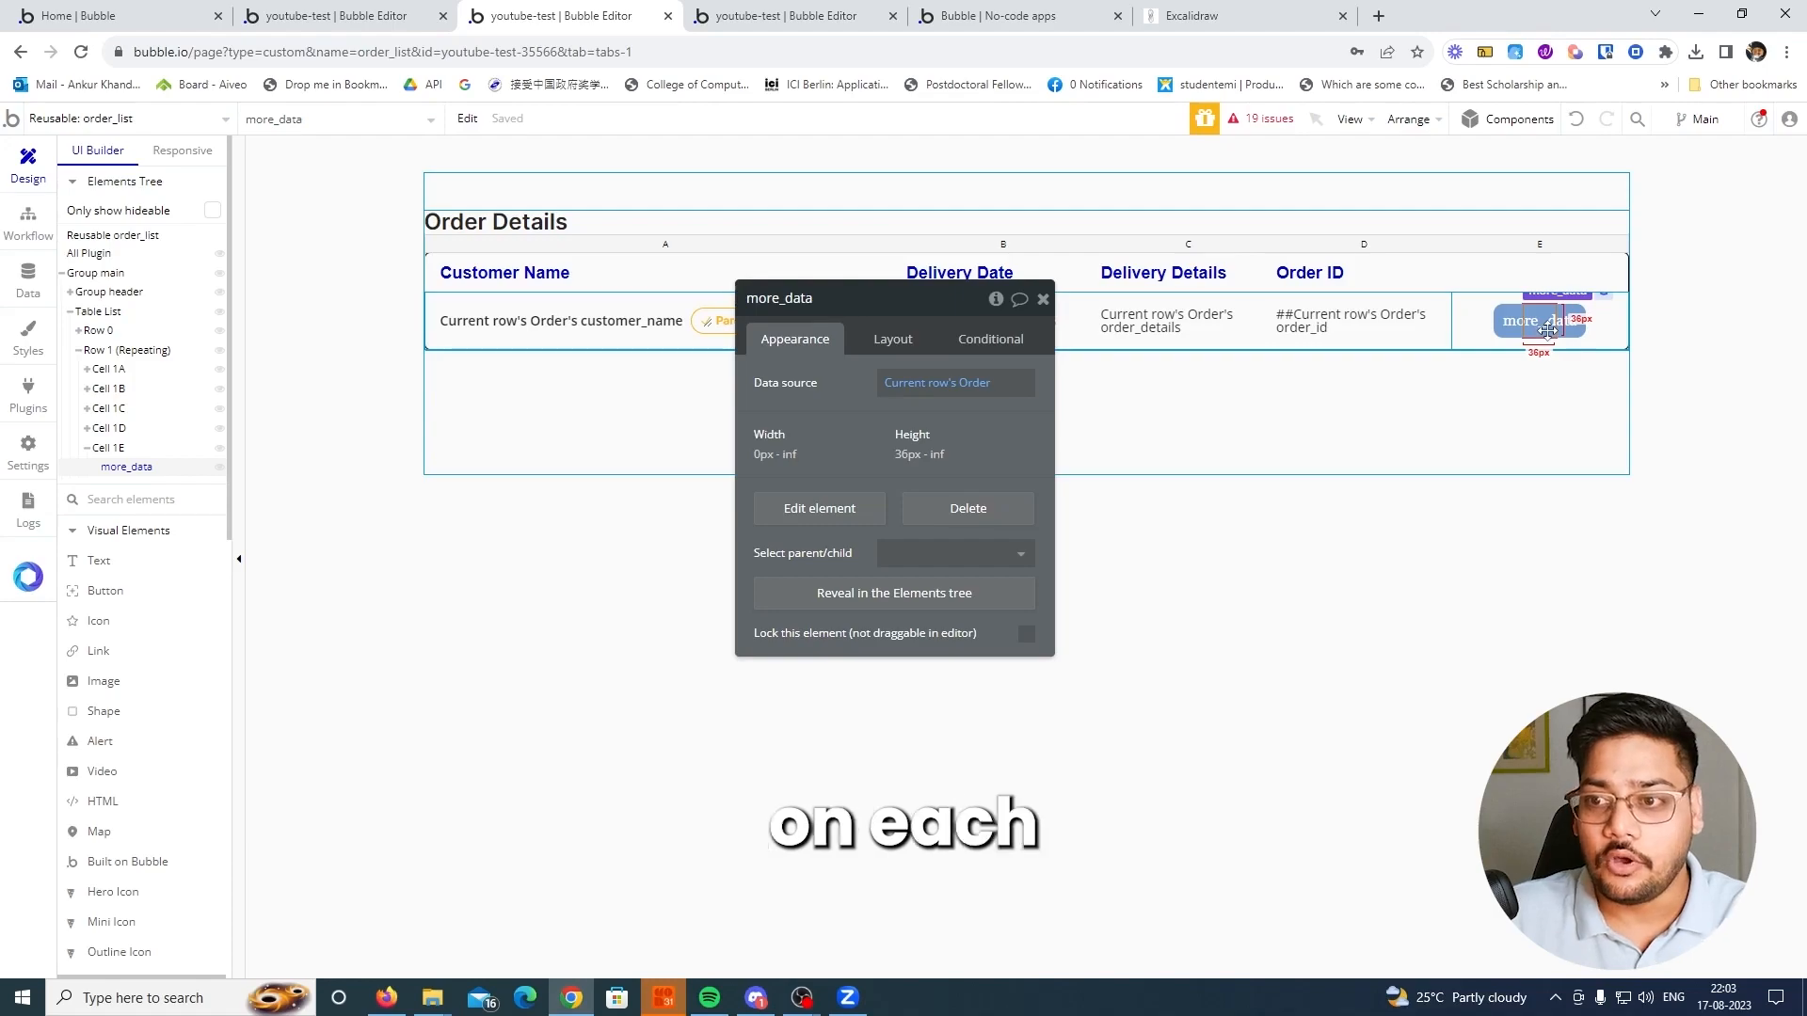
pyautogui.click(318, 15)
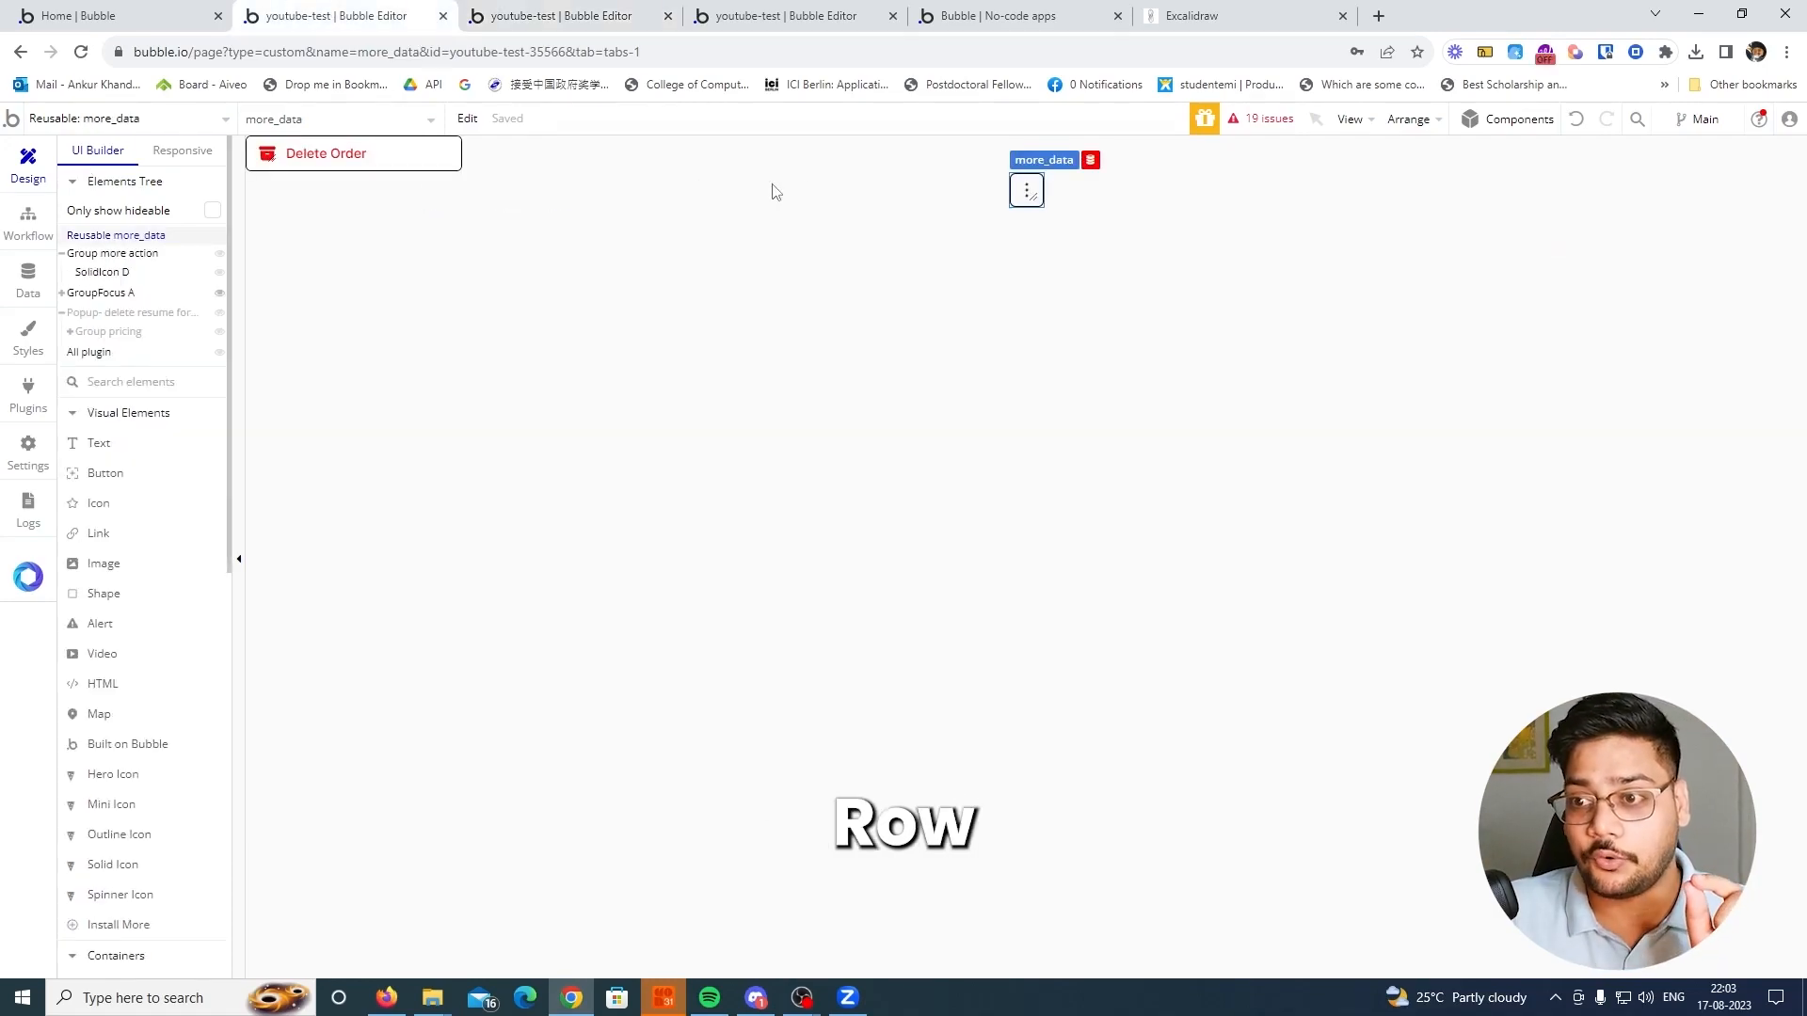
pyautogui.click(139, 312)
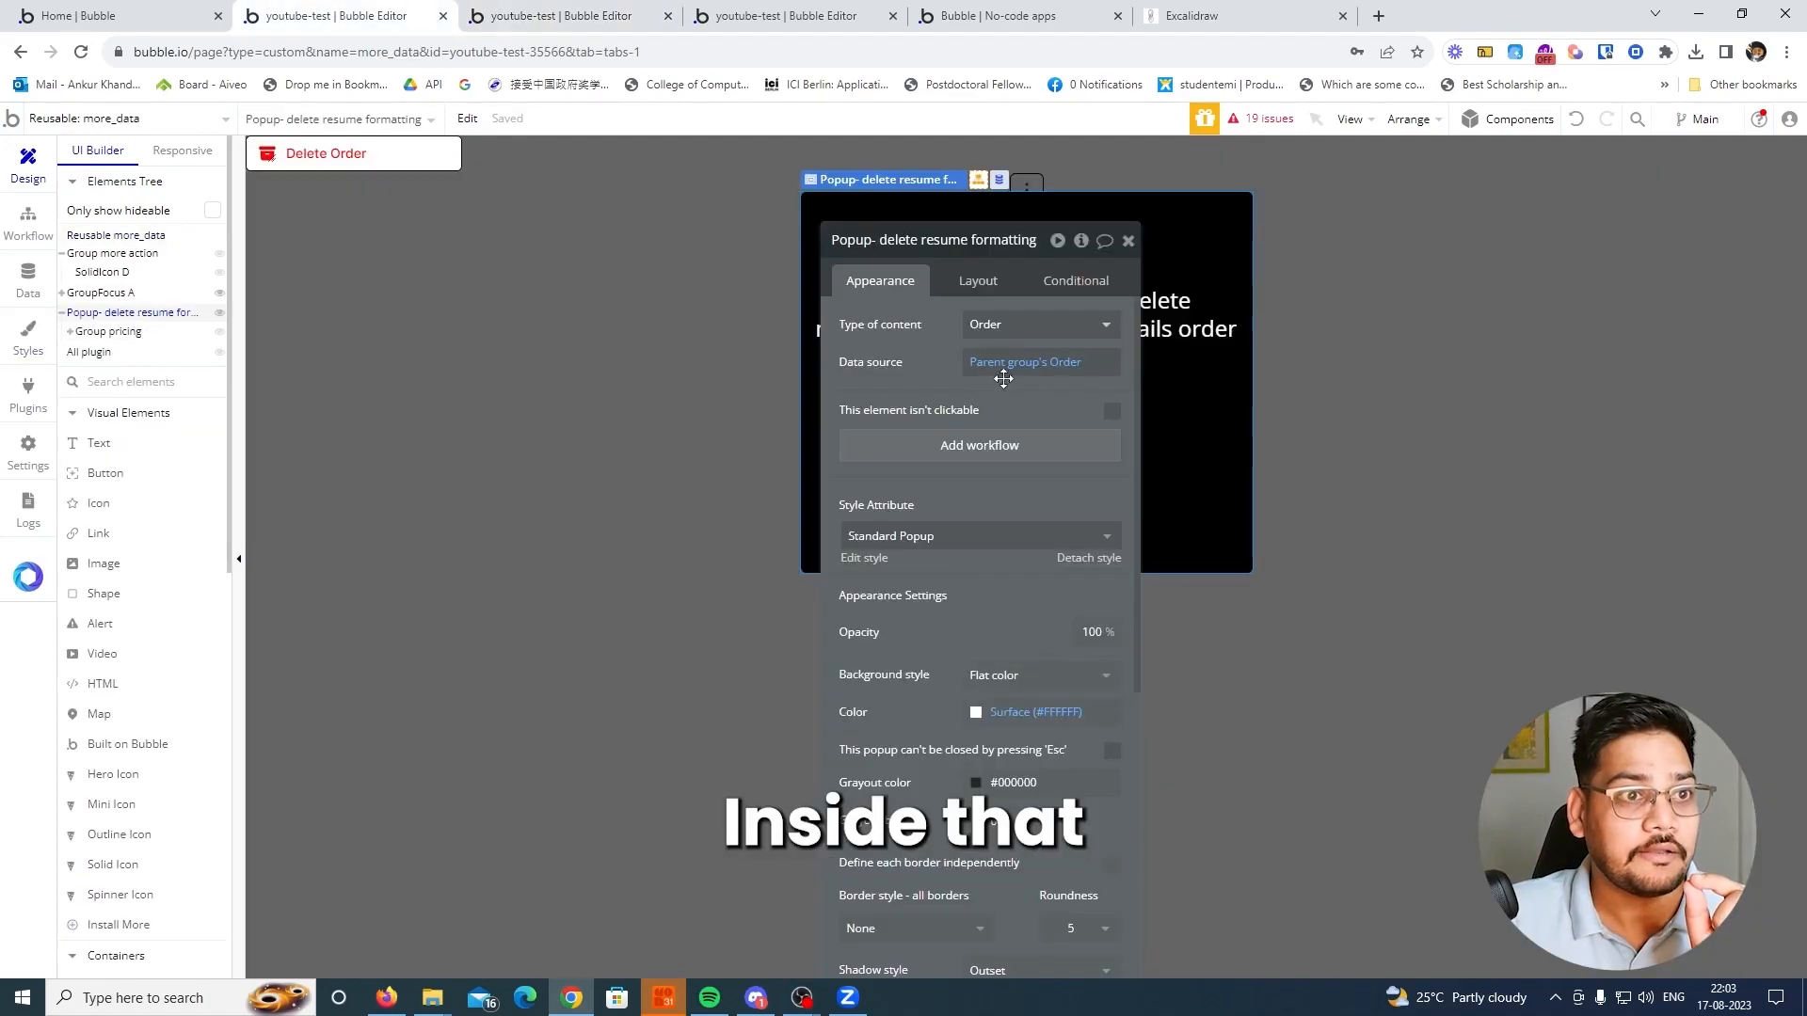
pyautogui.click(1128, 241)
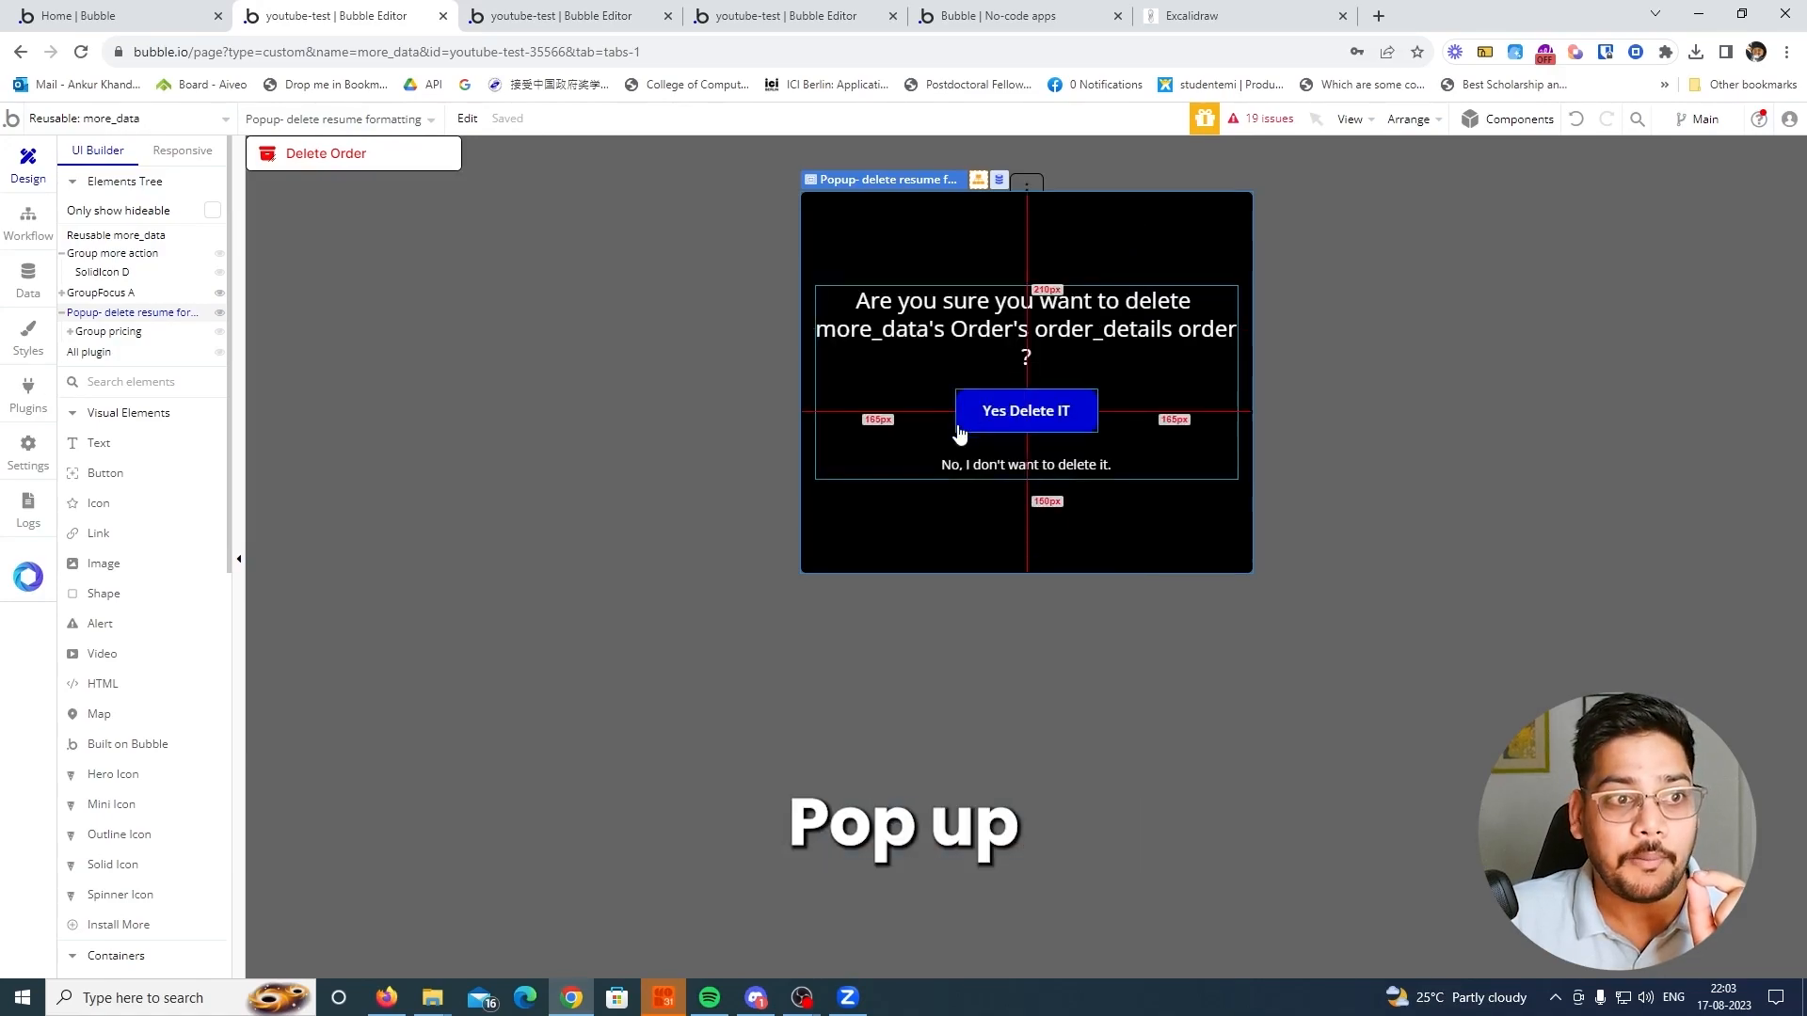
pyautogui.click(845, 11)
# In the running app preview, try out the Delete Order option on the Nike T-Shirt order up to its confirmation popup
pyautogui.click(1012, 15)
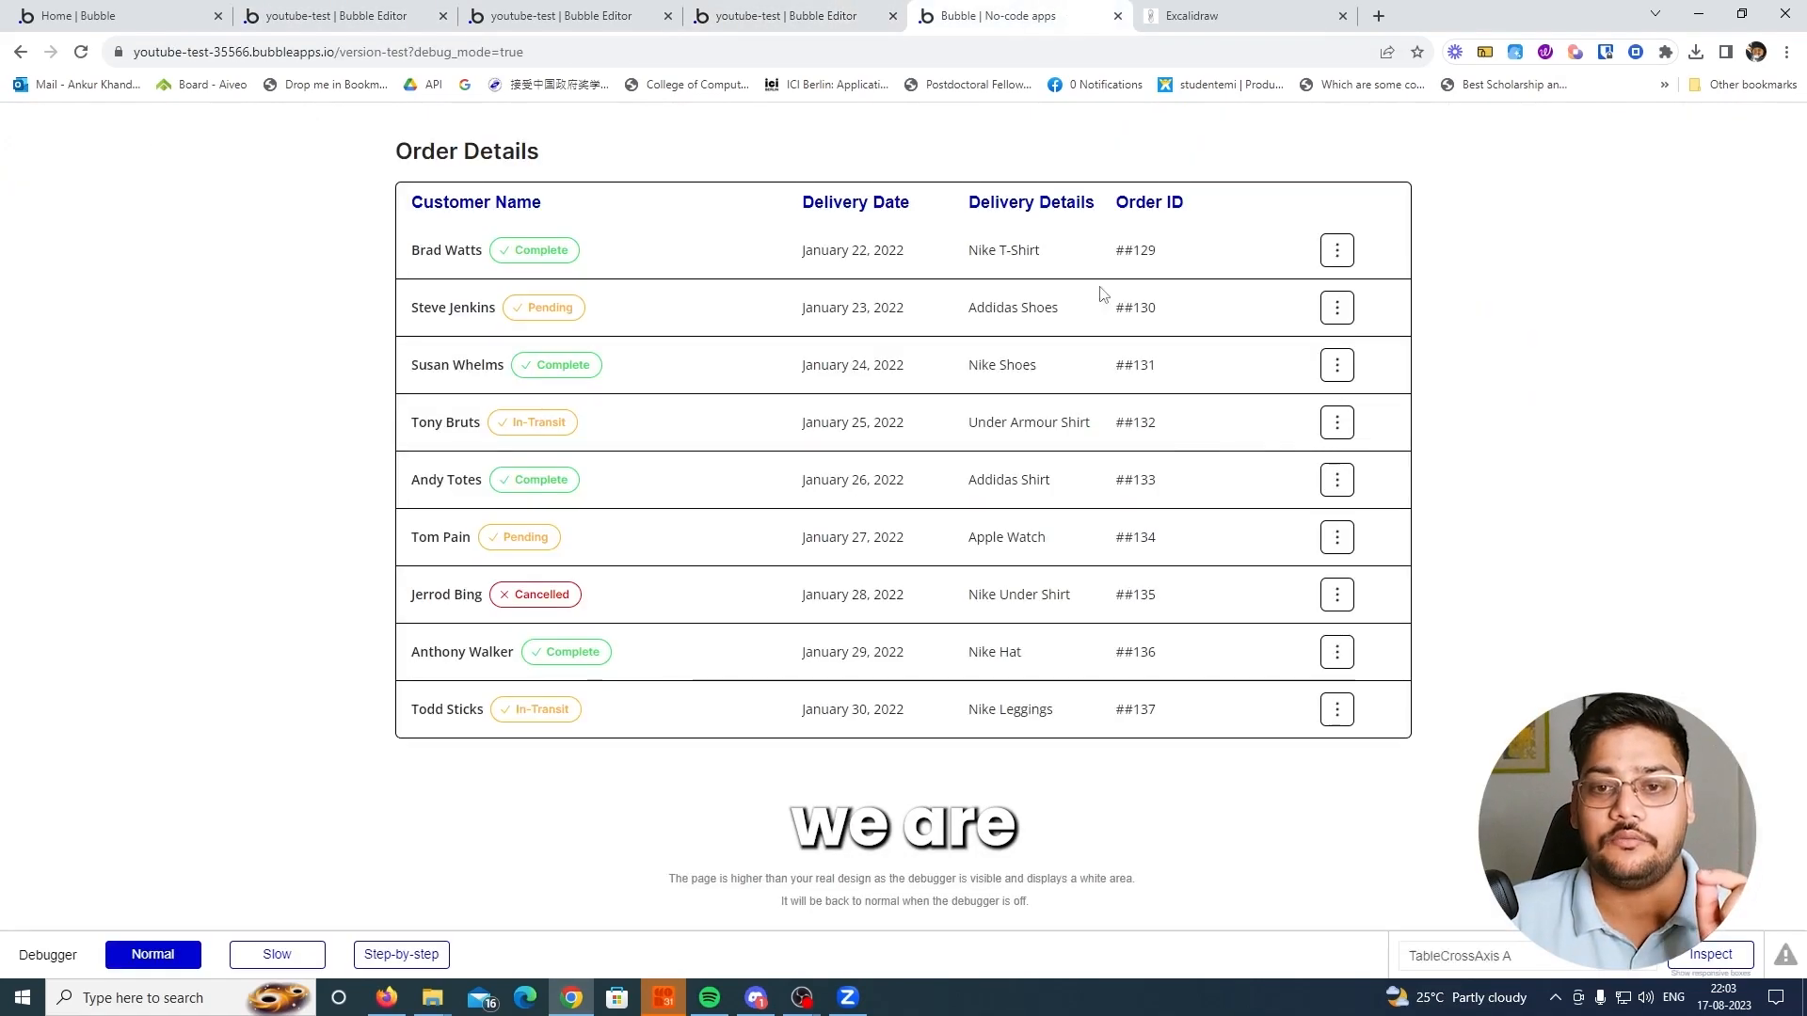
pyautogui.click(1348, 252)
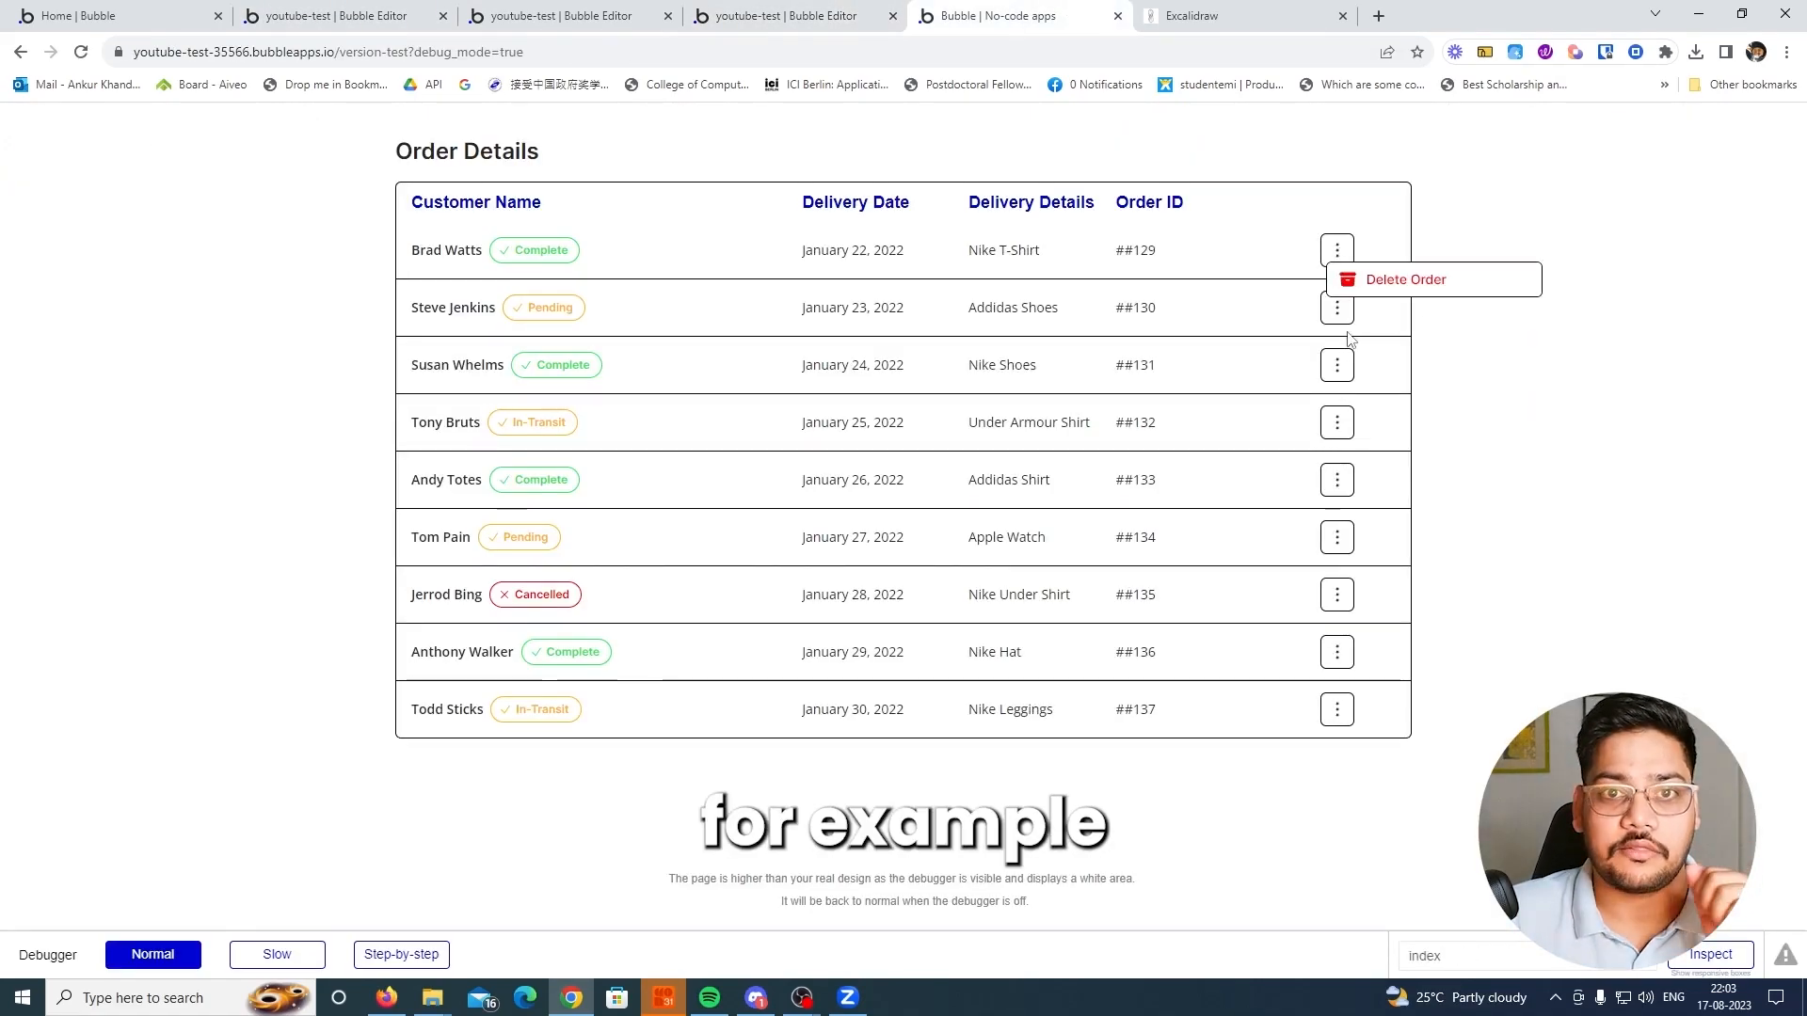
pyautogui.click(1398, 279)
pyautogui.click(890, 399)
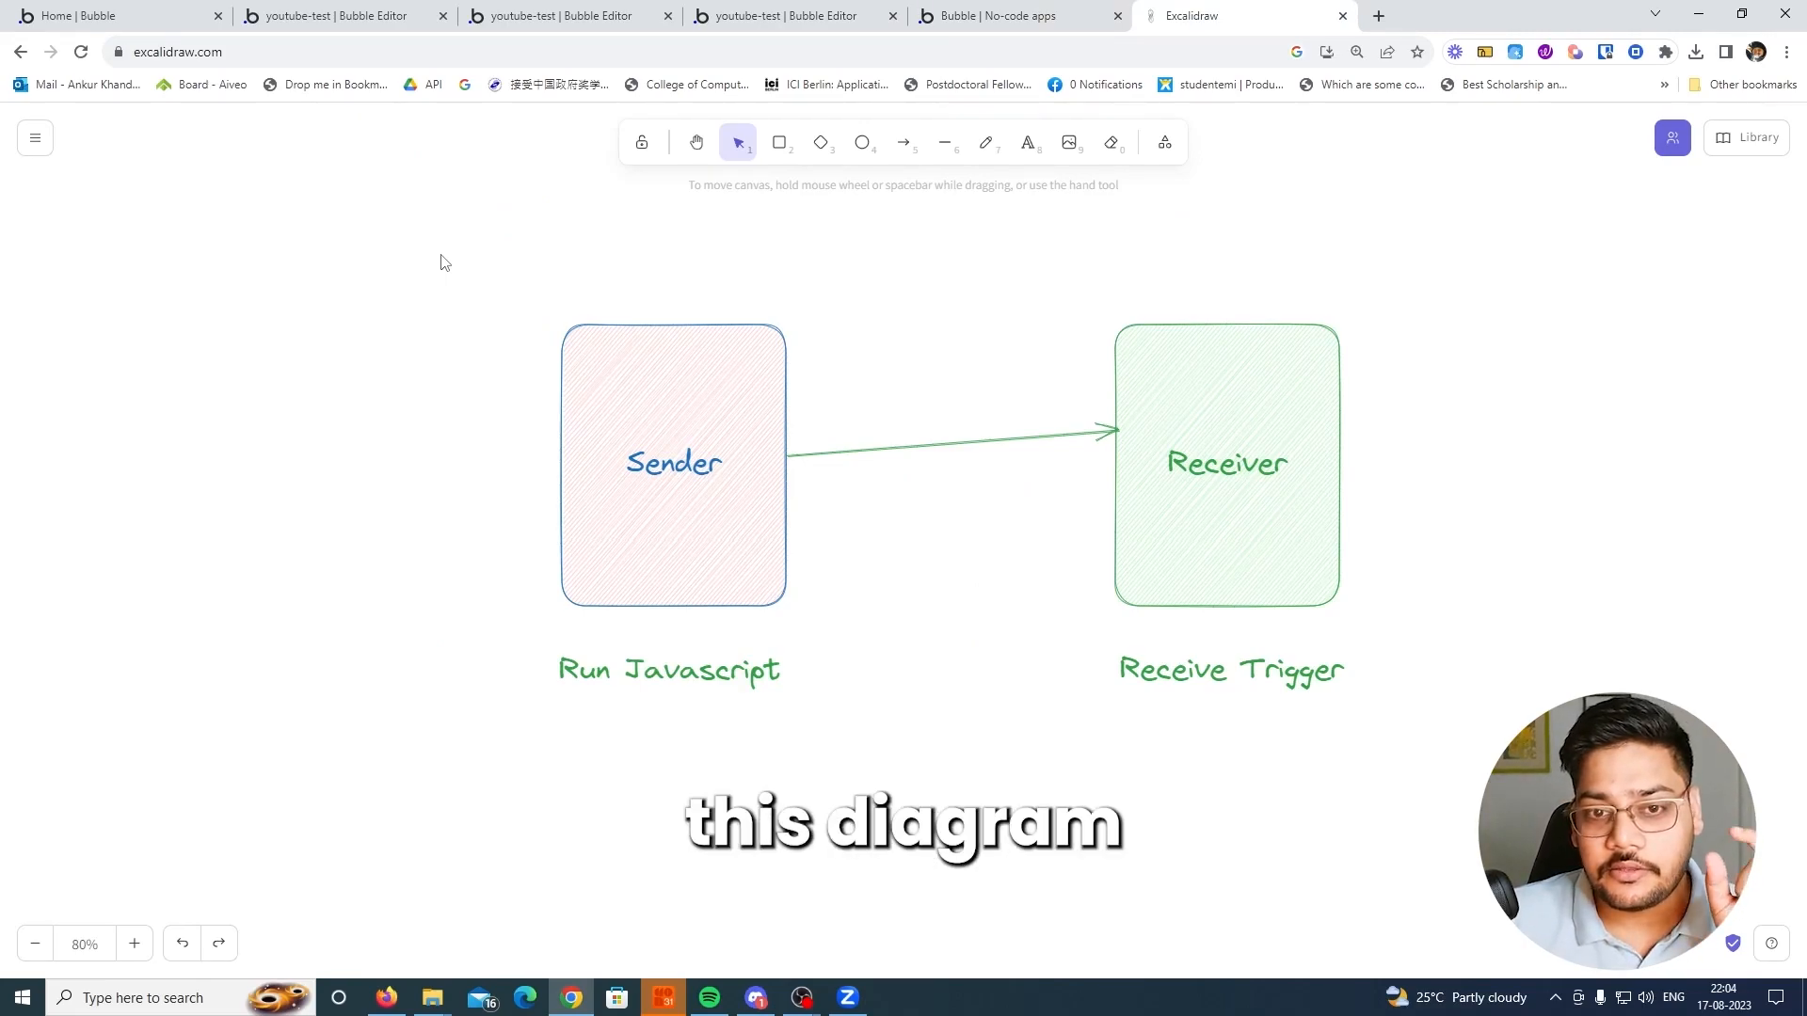
pyautogui.click(958, 15)
pyautogui.click(1336, 250)
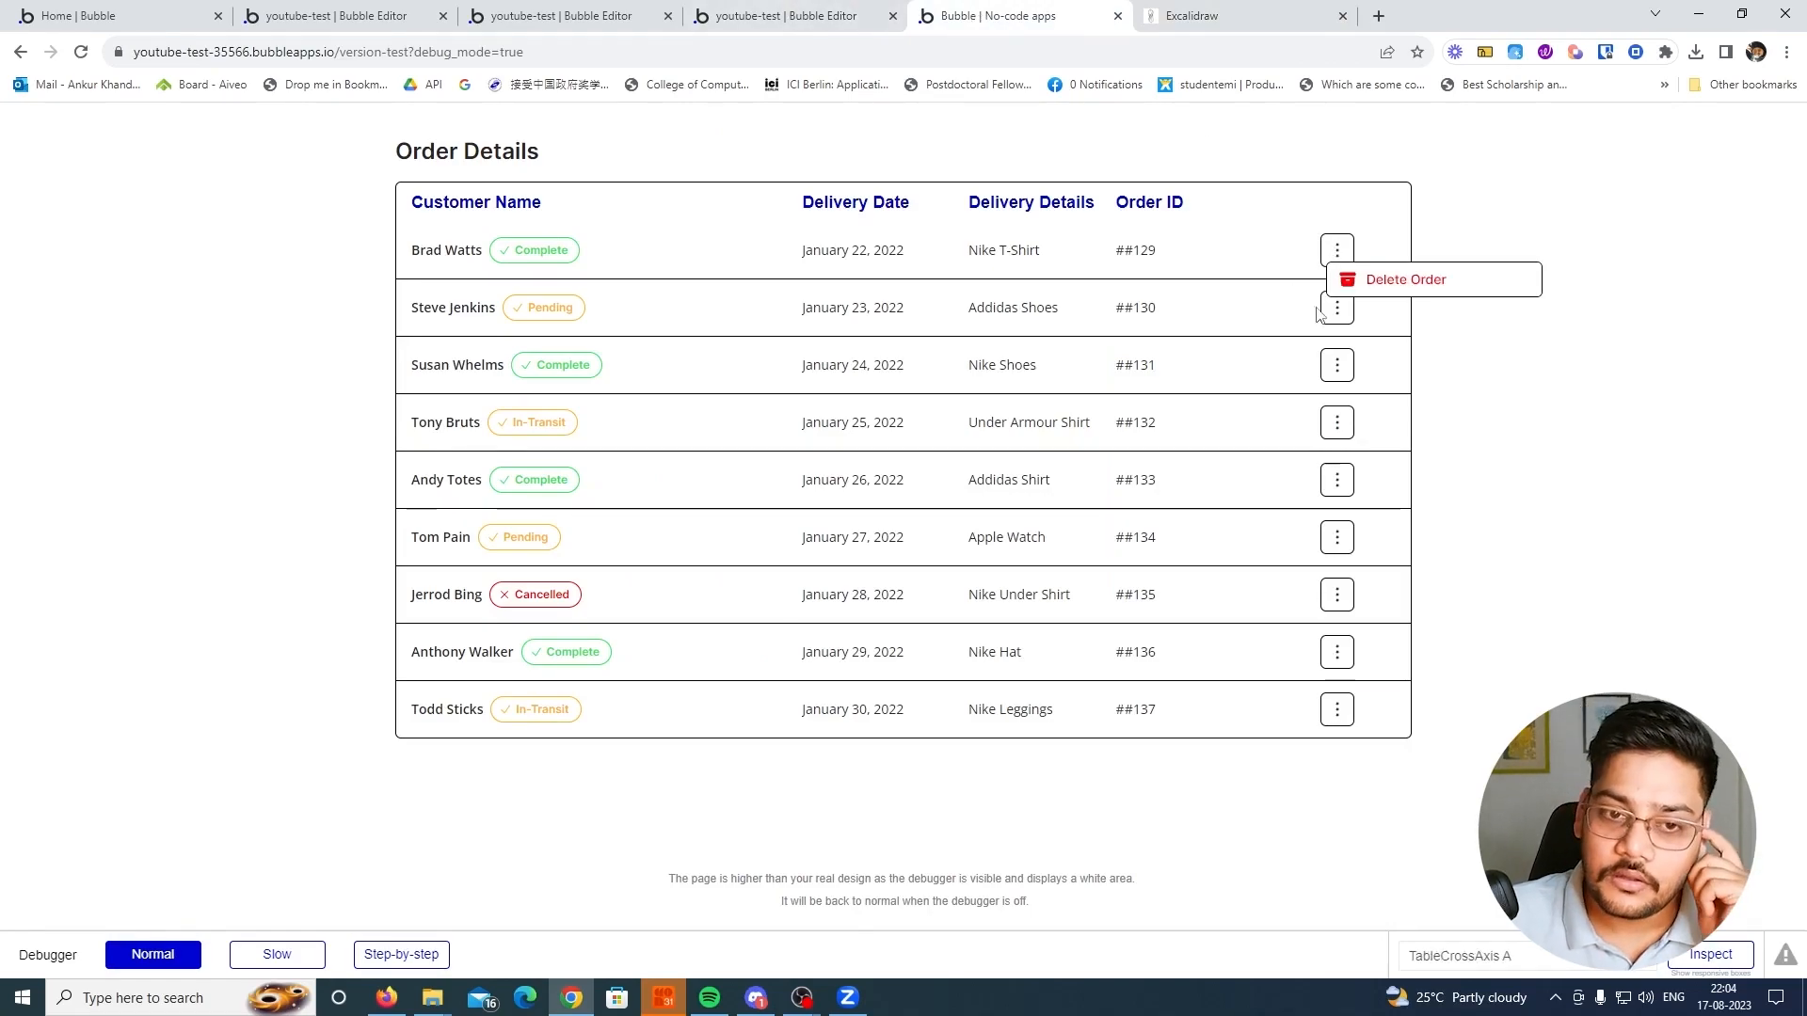
pyautogui.click(1404, 282)
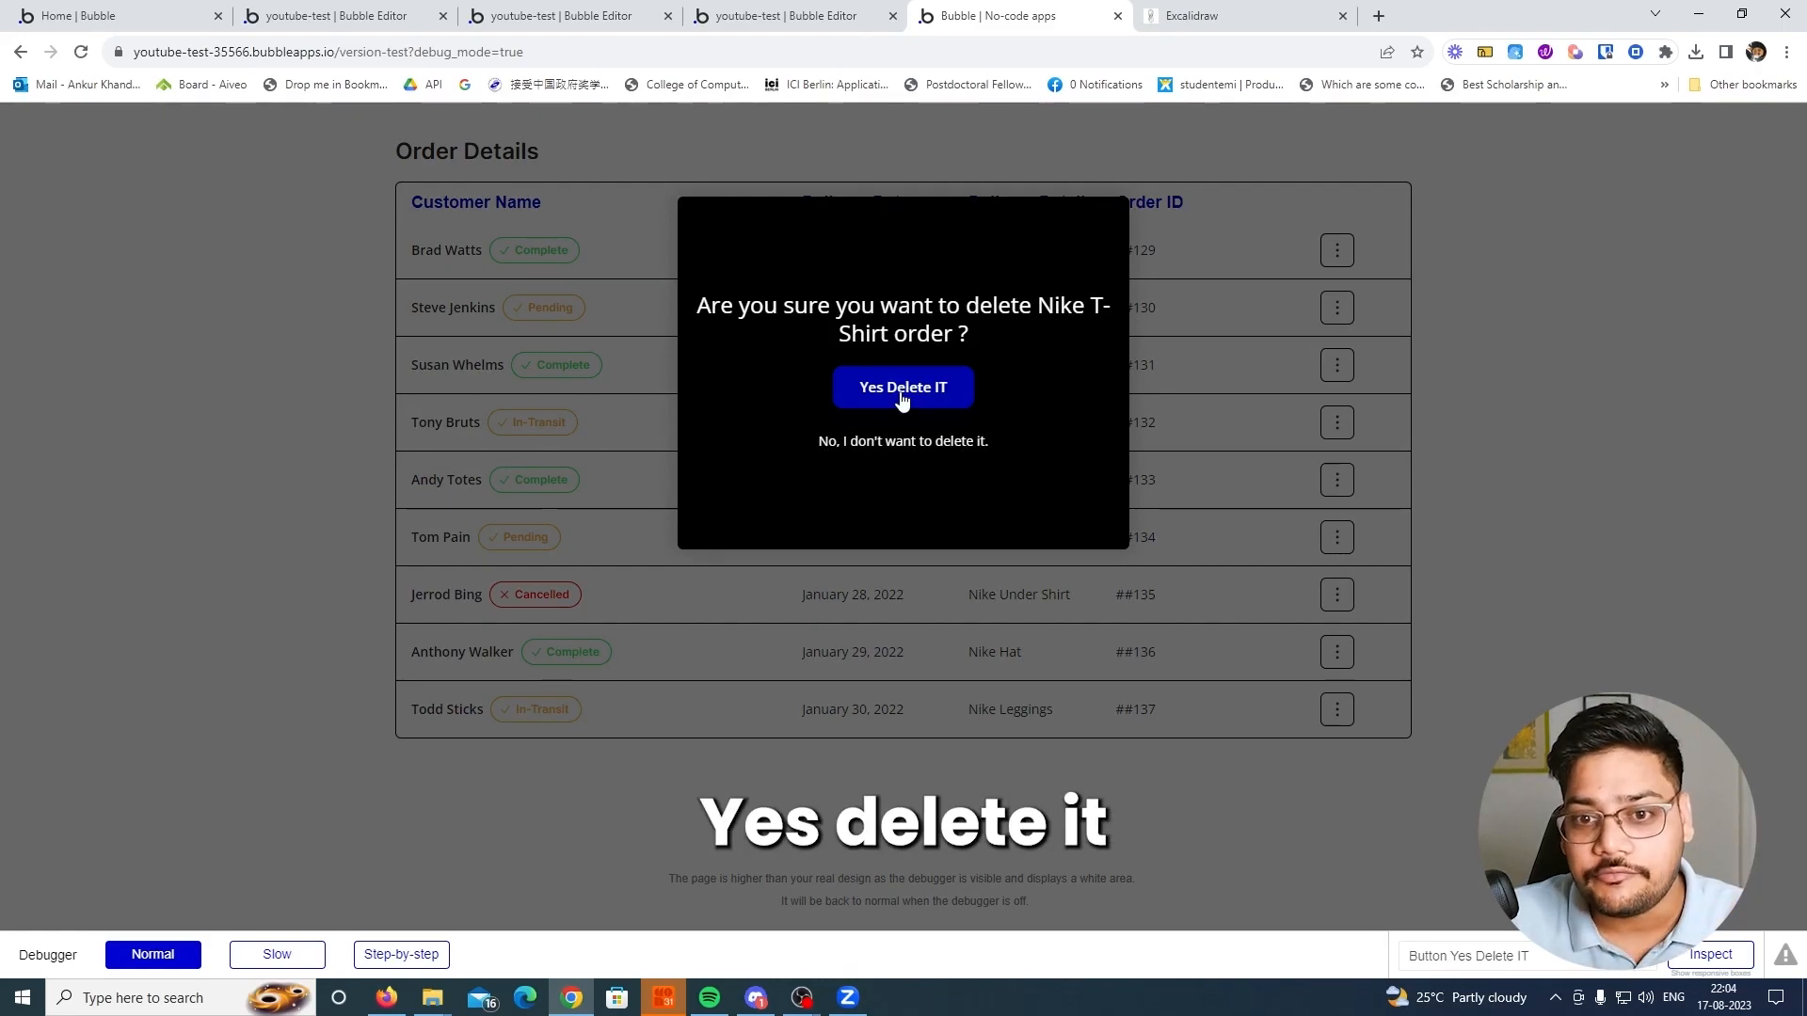
# Return to the more_data editor and examine the delete popup and its Yes Delete IT button
pyautogui.click(353, 15)
pyautogui.click(616, 305)
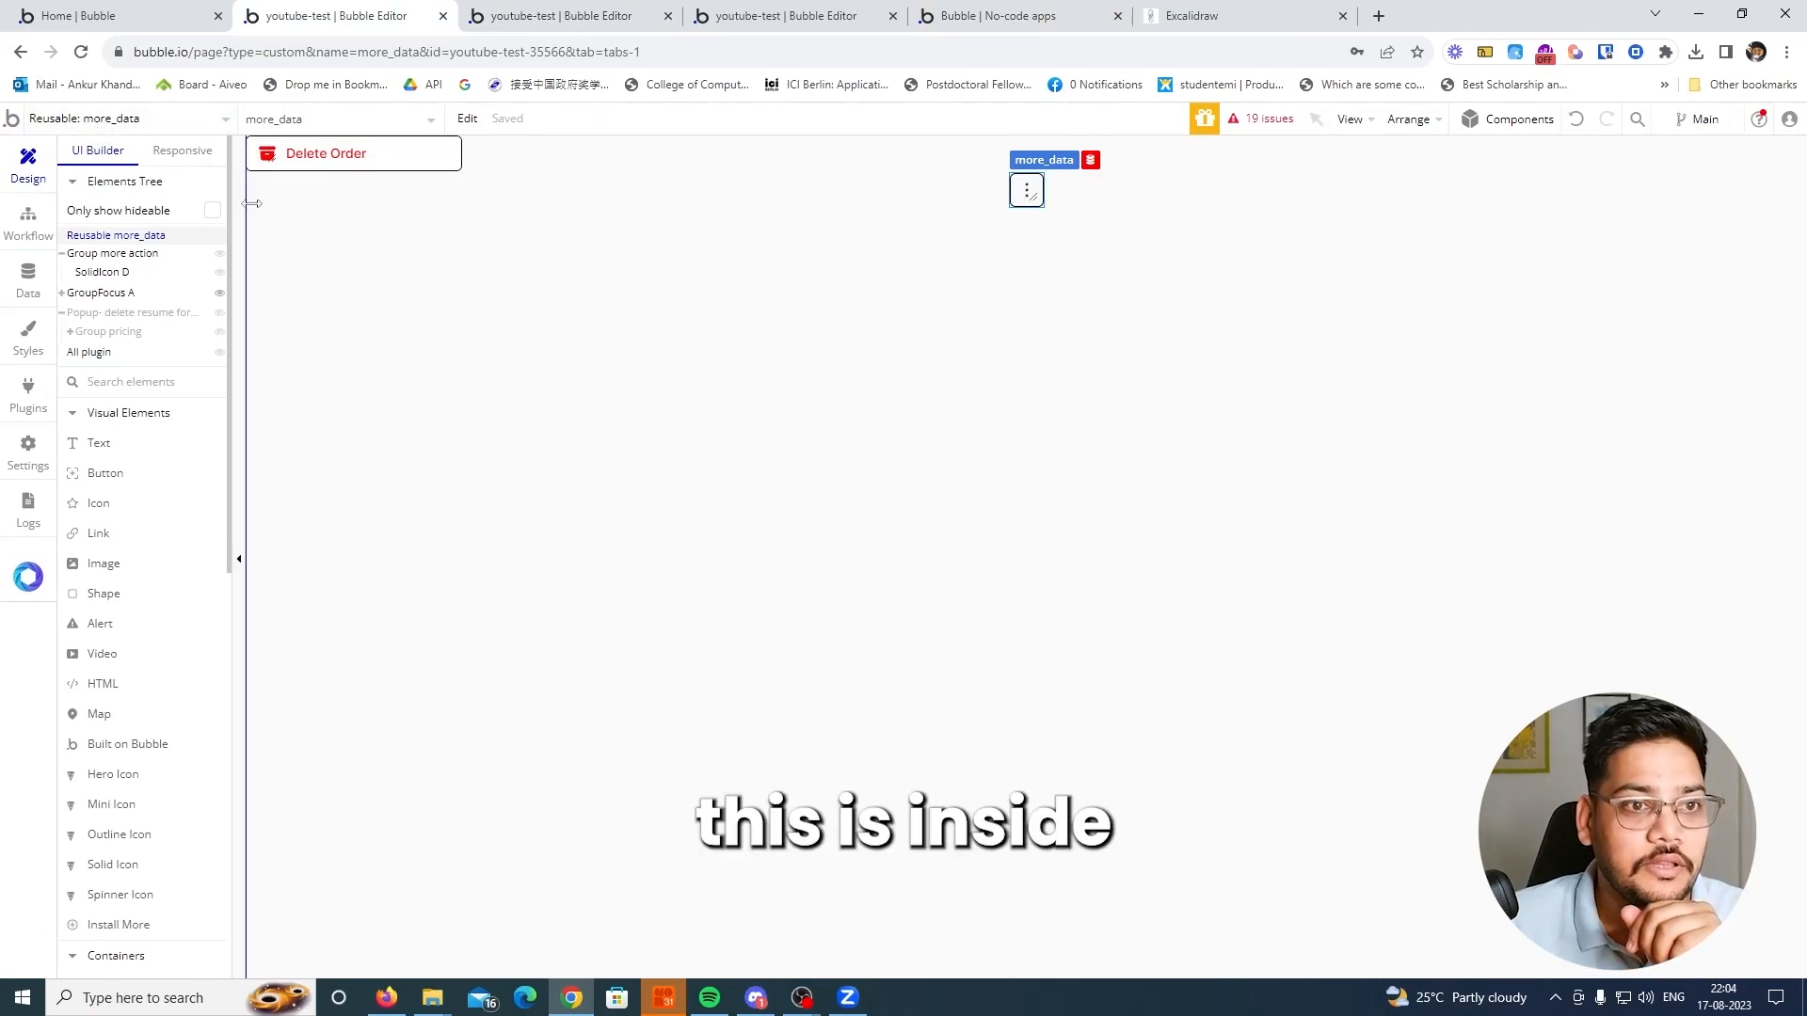
pyautogui.click(133, 313)
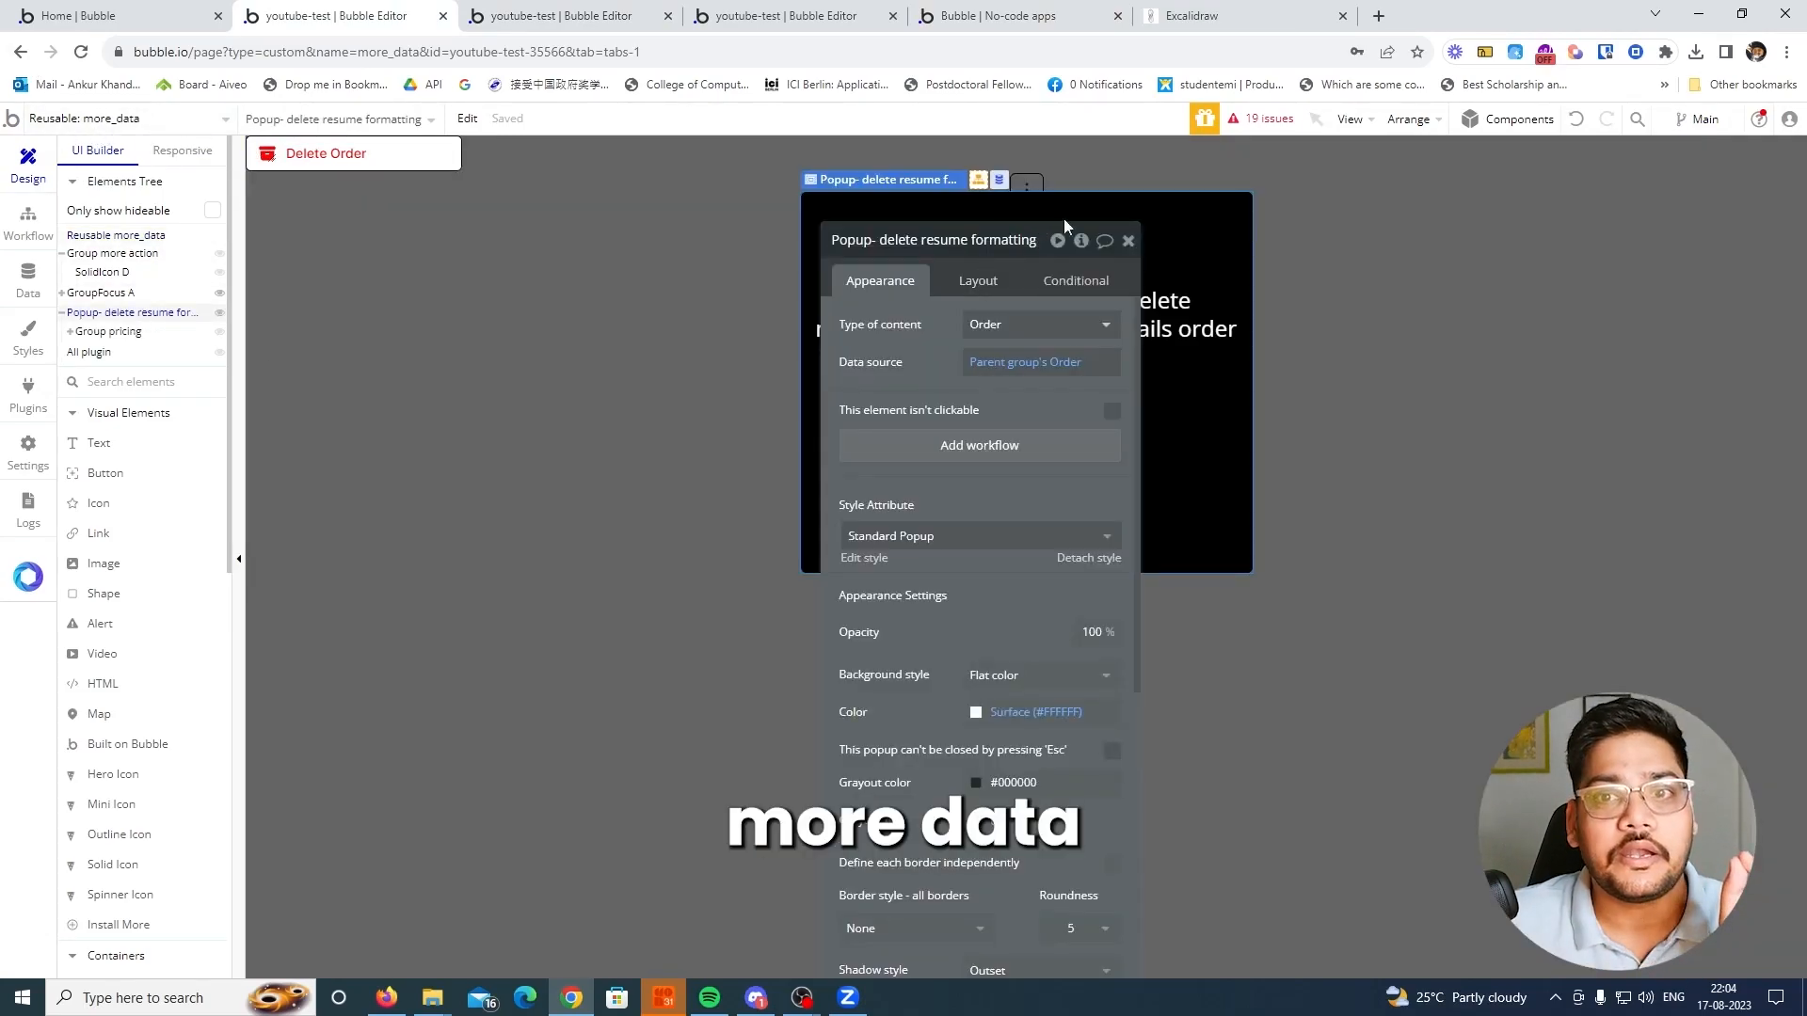
pyautogui.click(1129, 241)
pyautogui.click(993, 408)
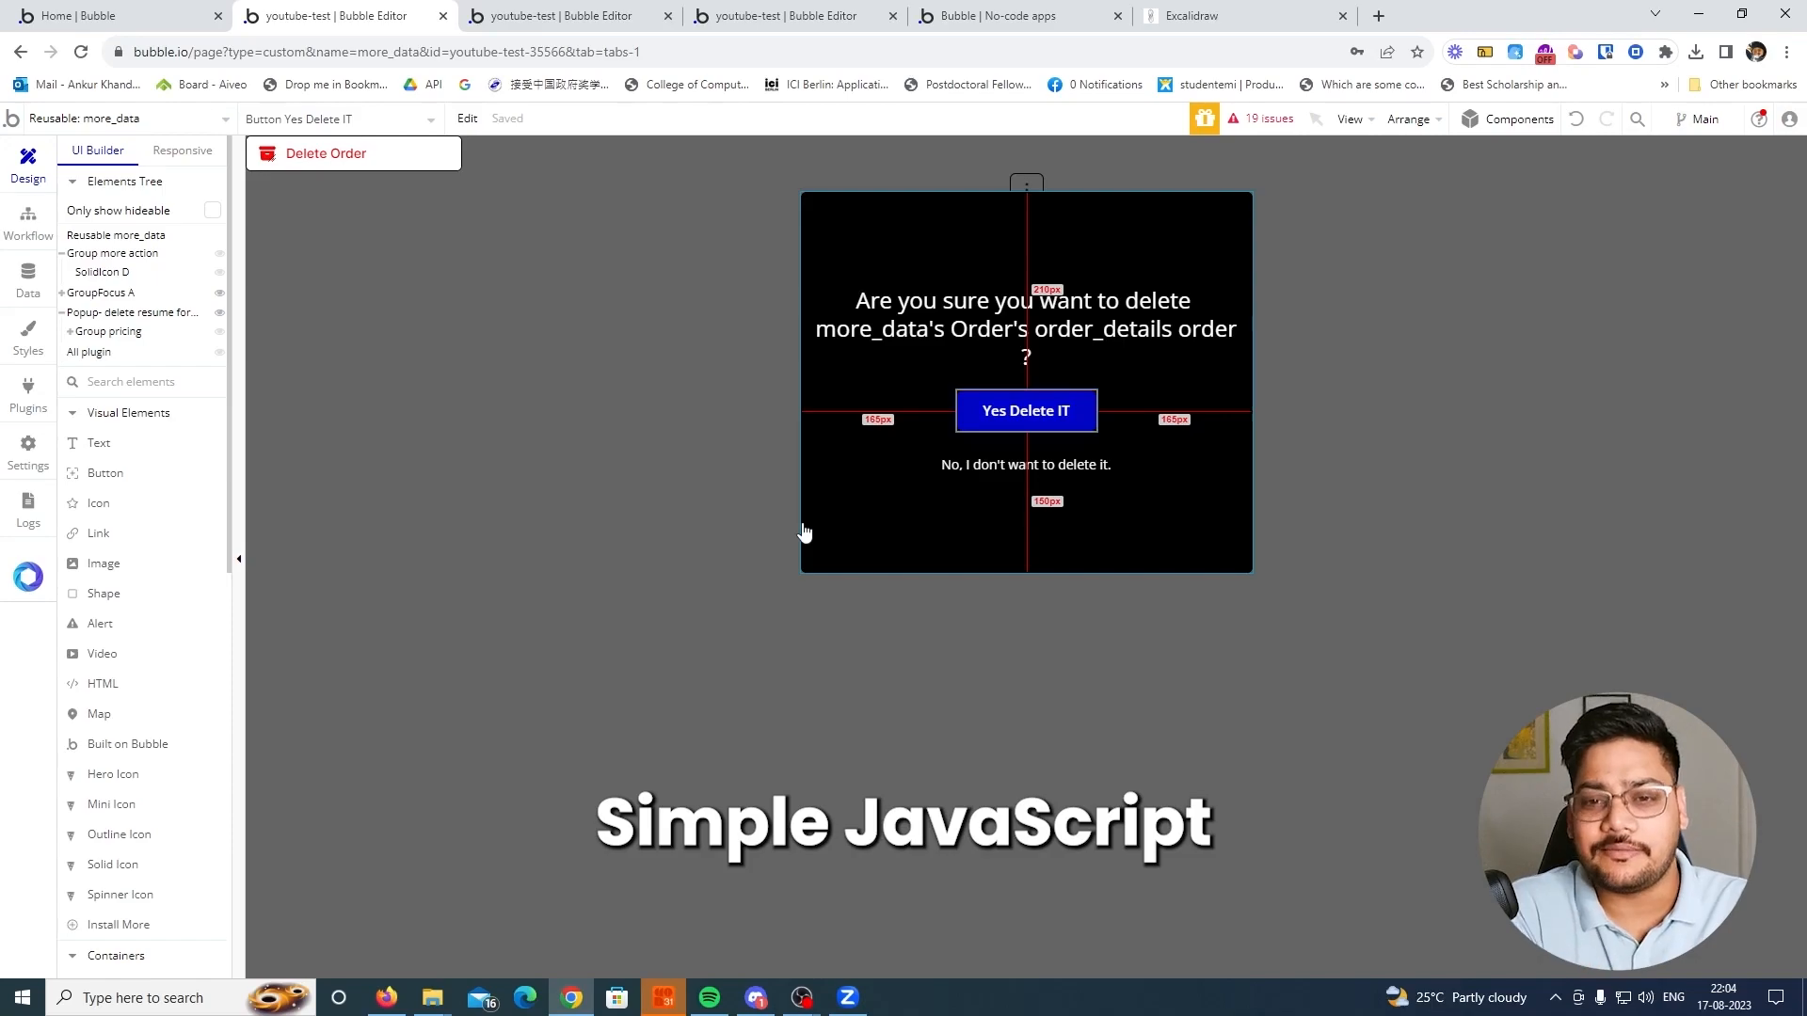
# Reload the editor's plugin page and install the Toolbox plugin
pyautogui.click(29, 390)
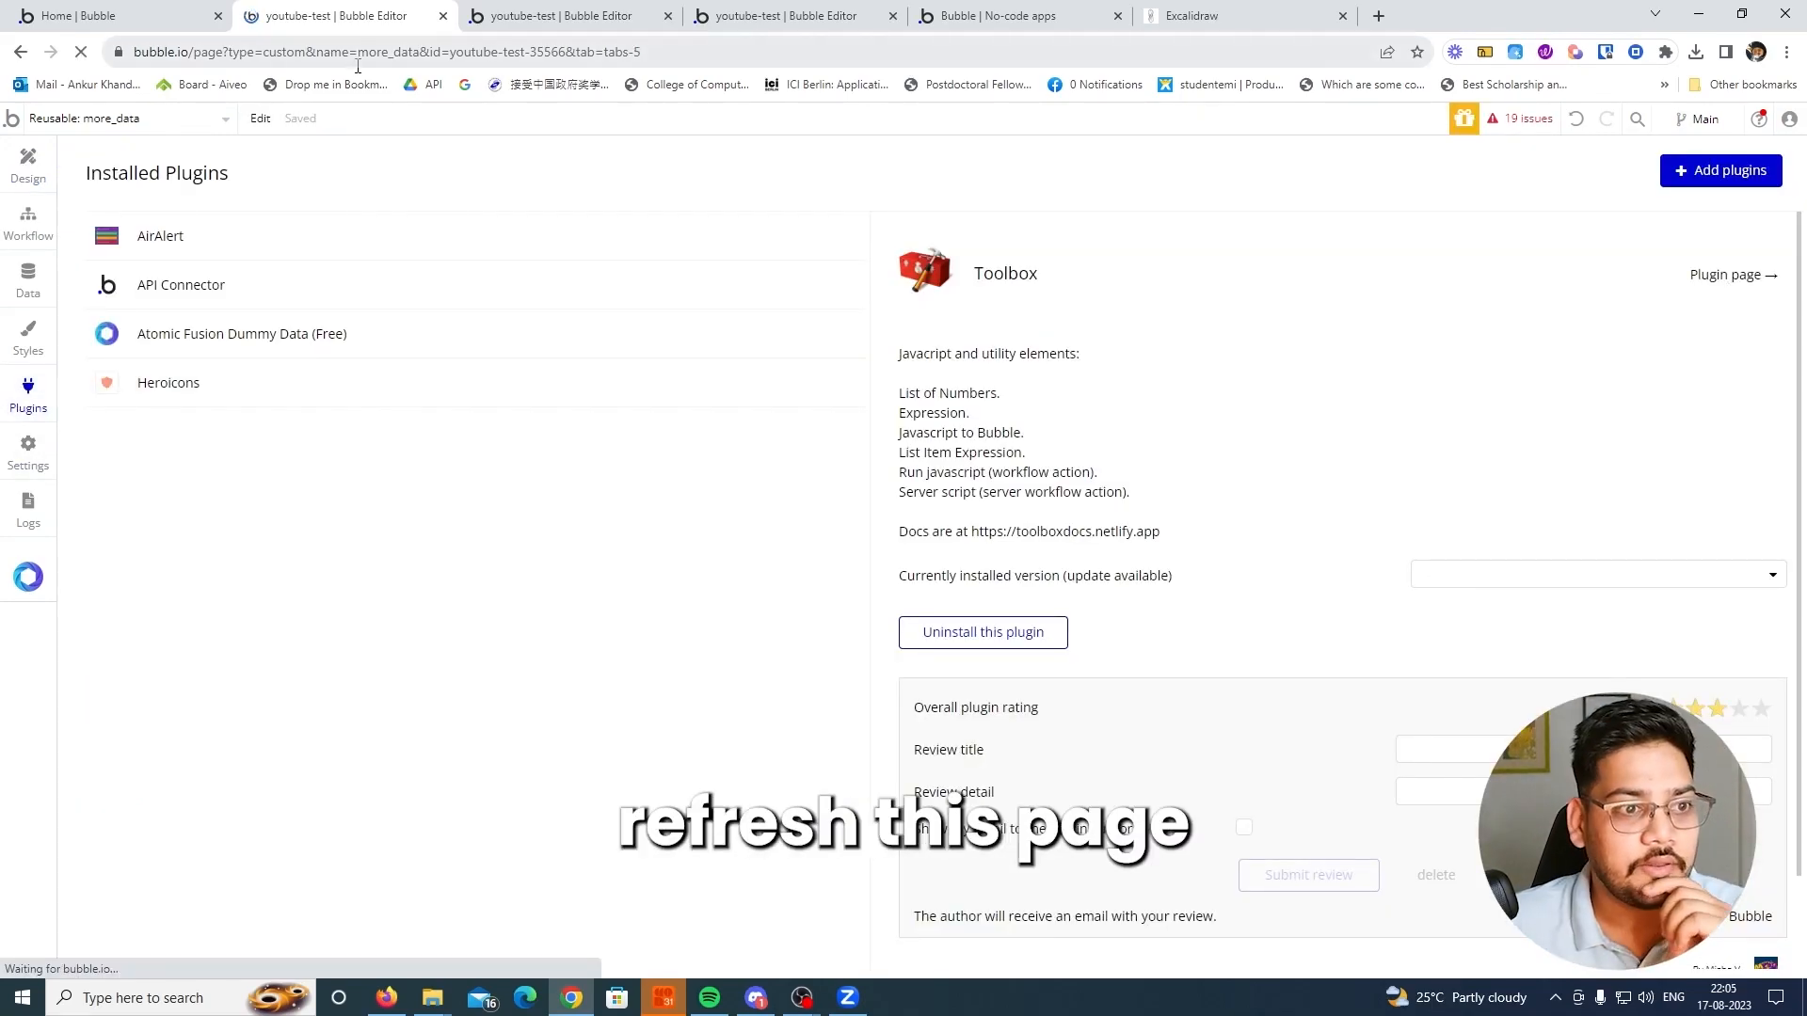
pyautogui.press('F5')
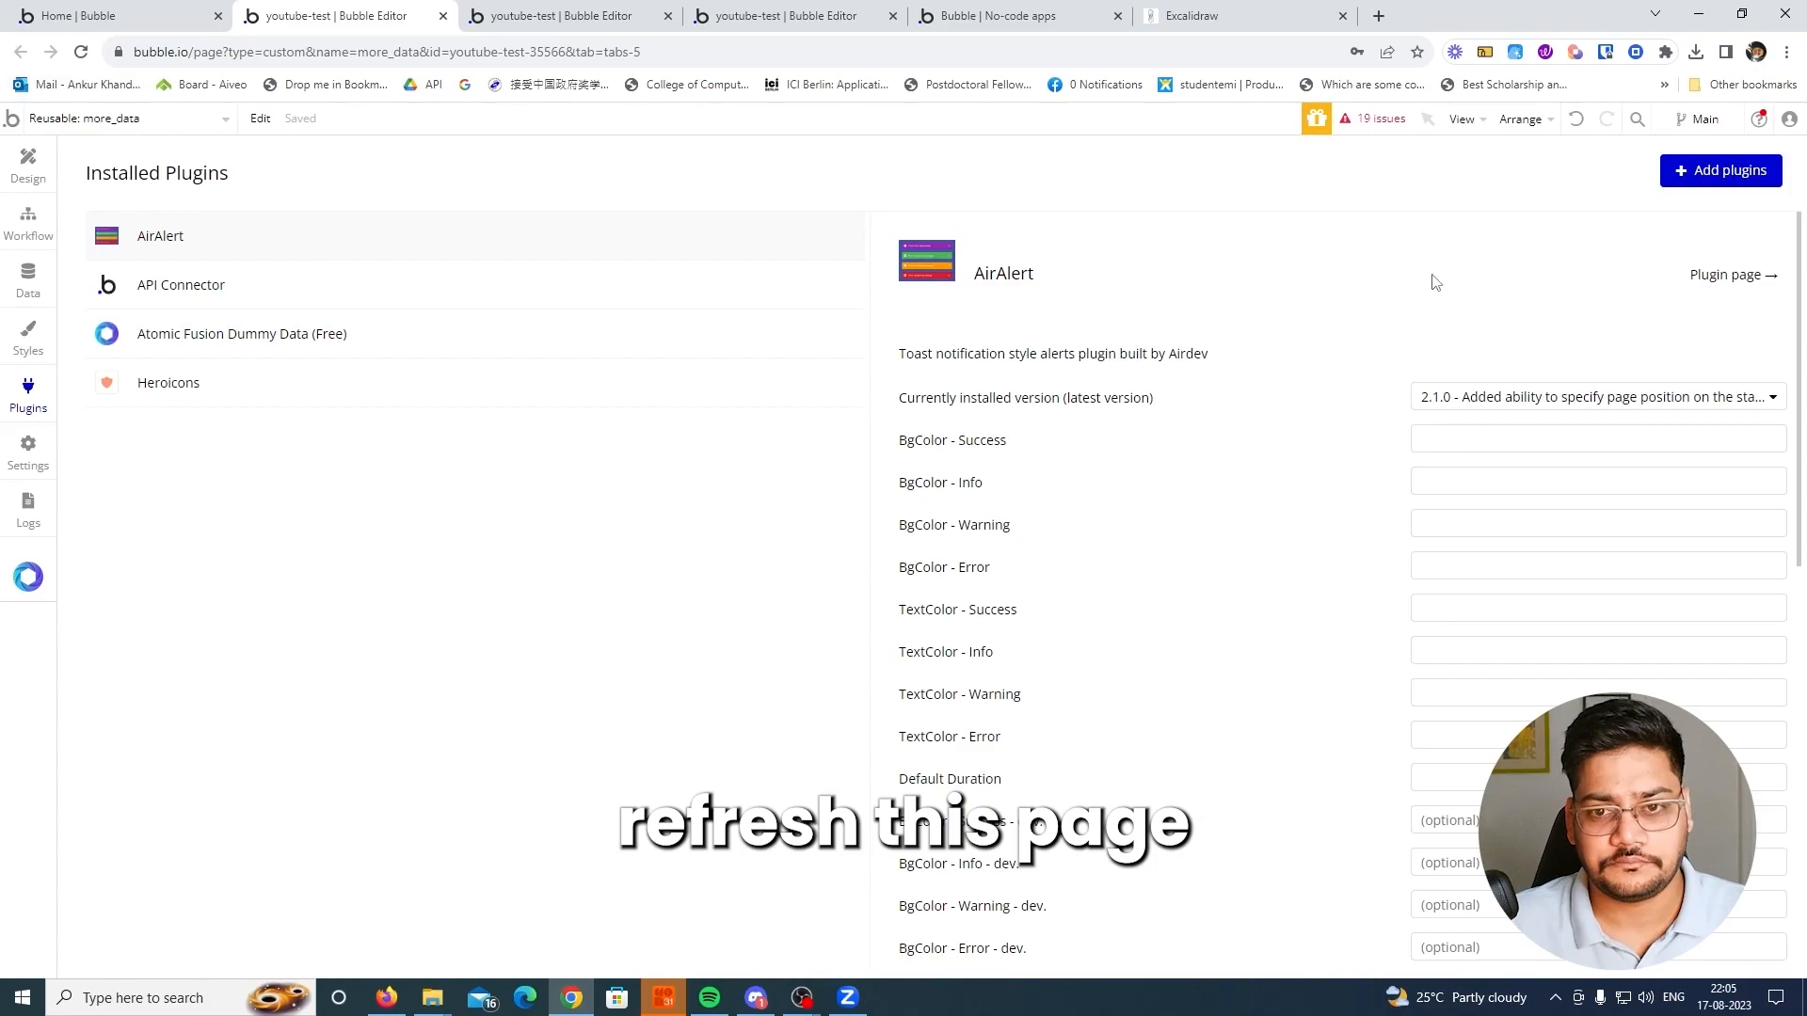
pyautogui.click(1694, 175)
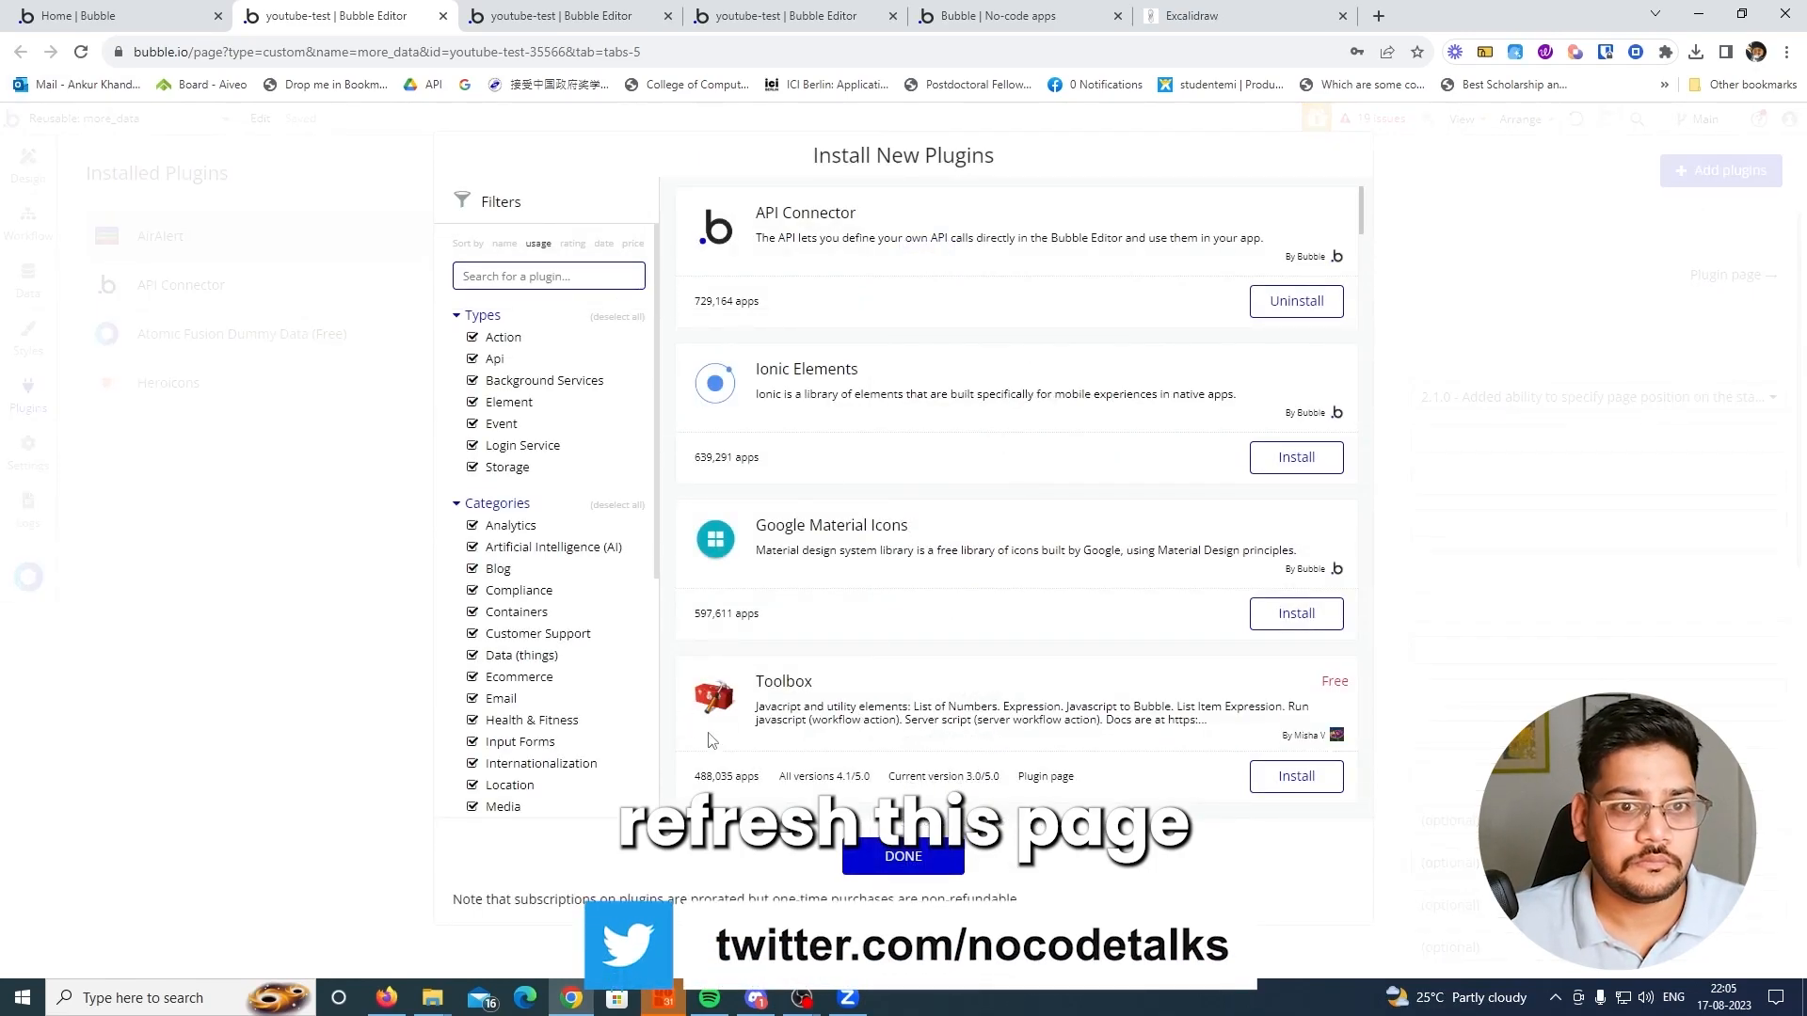
pyautogui.scroll(-2, 957, 687)
pyautogui.click(1297, 588)
pyautogui.click(1529, 422)
# Examine the Yes Delete IT click event, the GroupFocus A menu and the delete popup in more_data
pyautogui.click(28, 222)
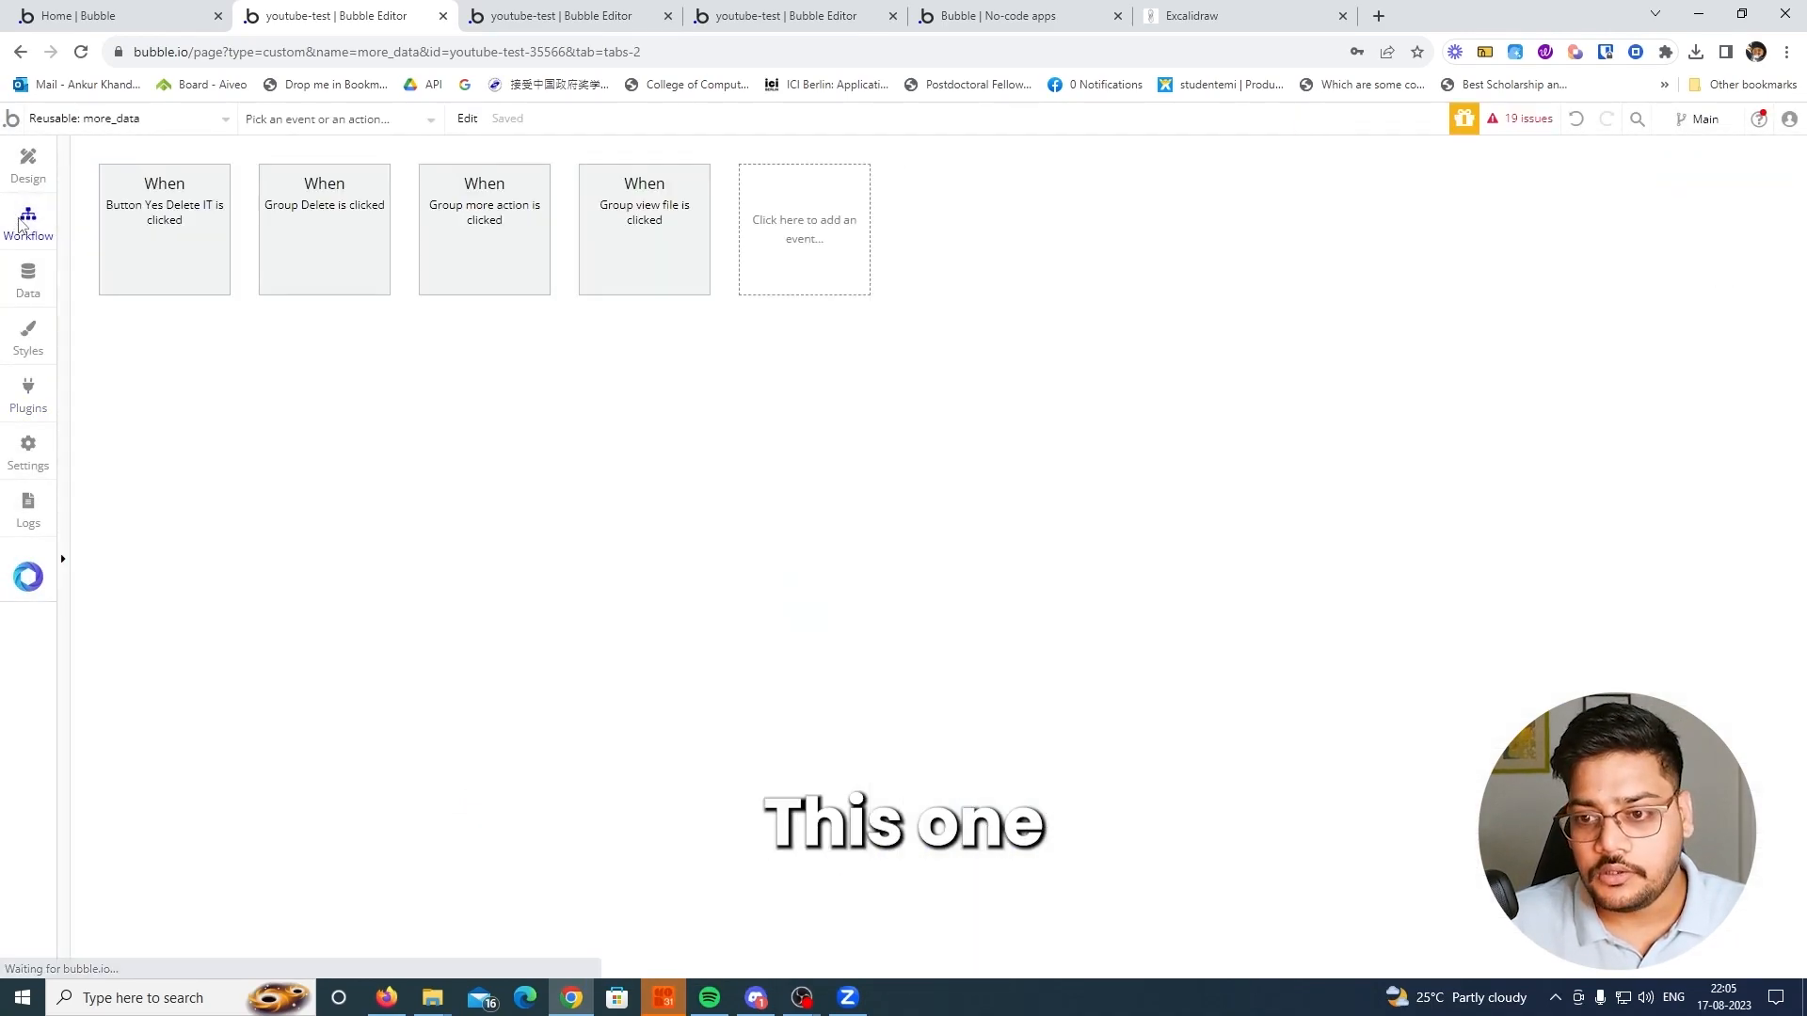
pyautogui.click(113, 230)
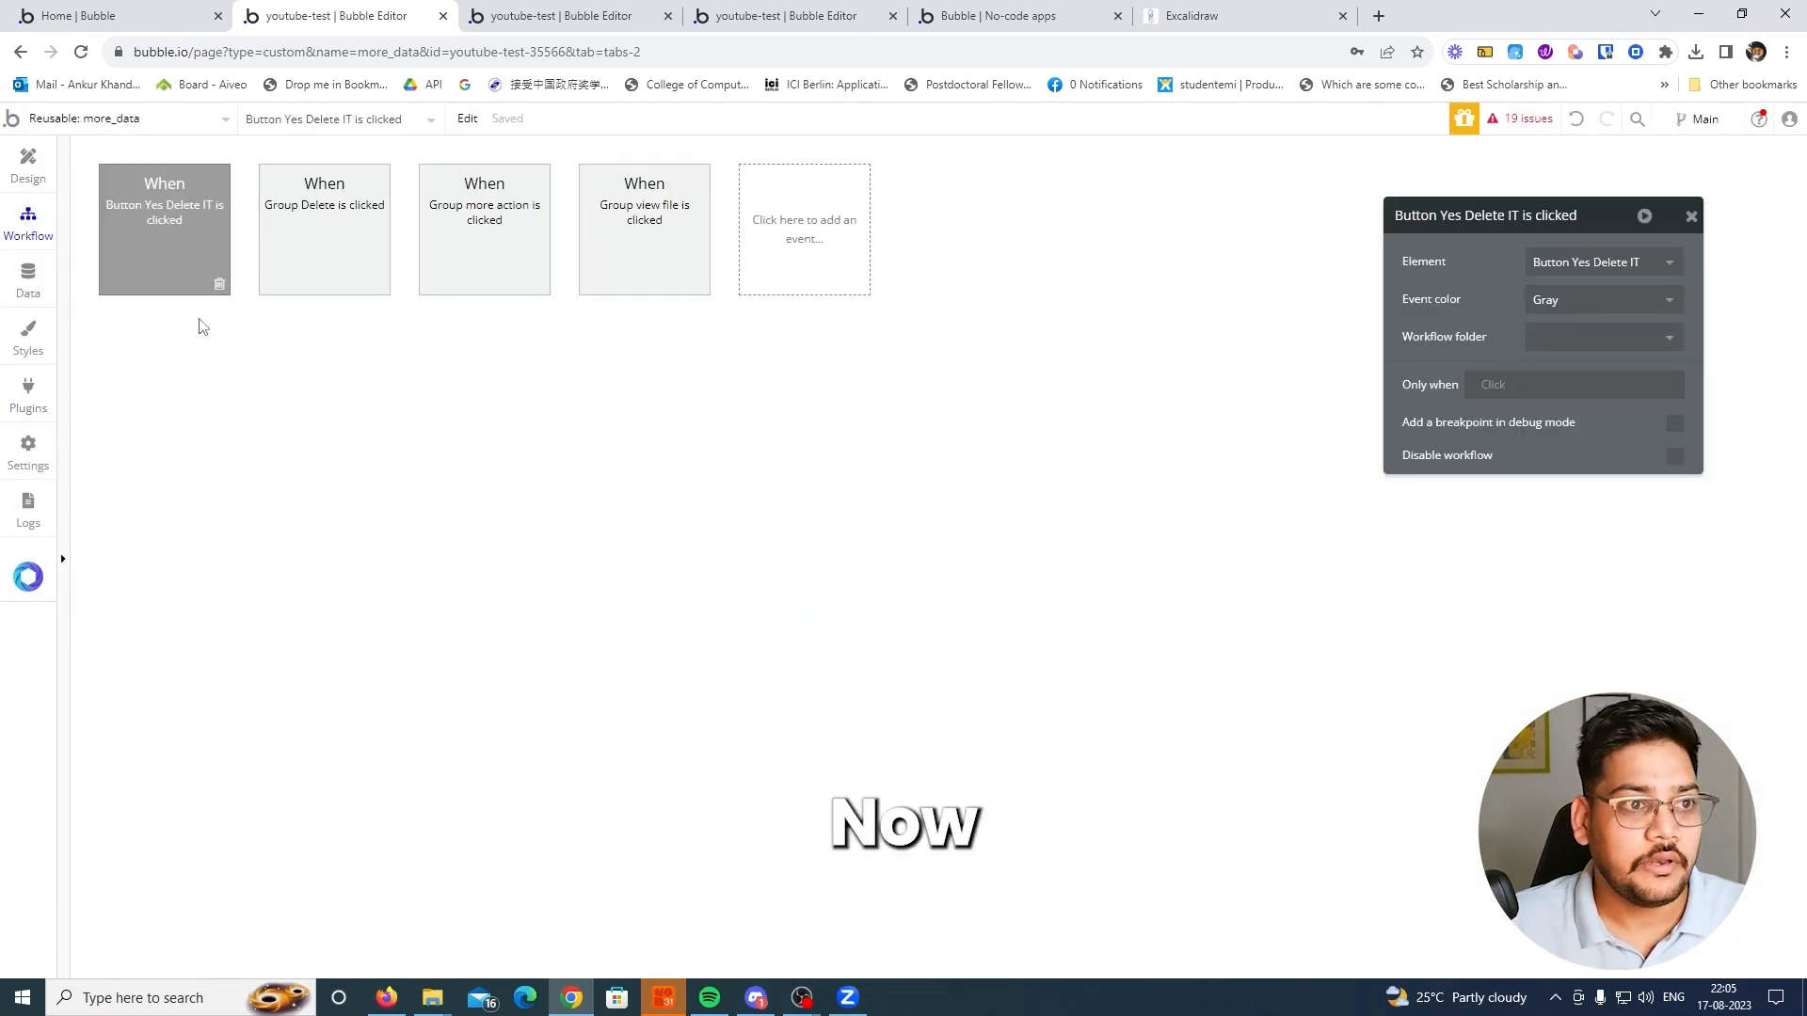
pyautogui.click(166, 365)
pyautogui.click(29, 165)
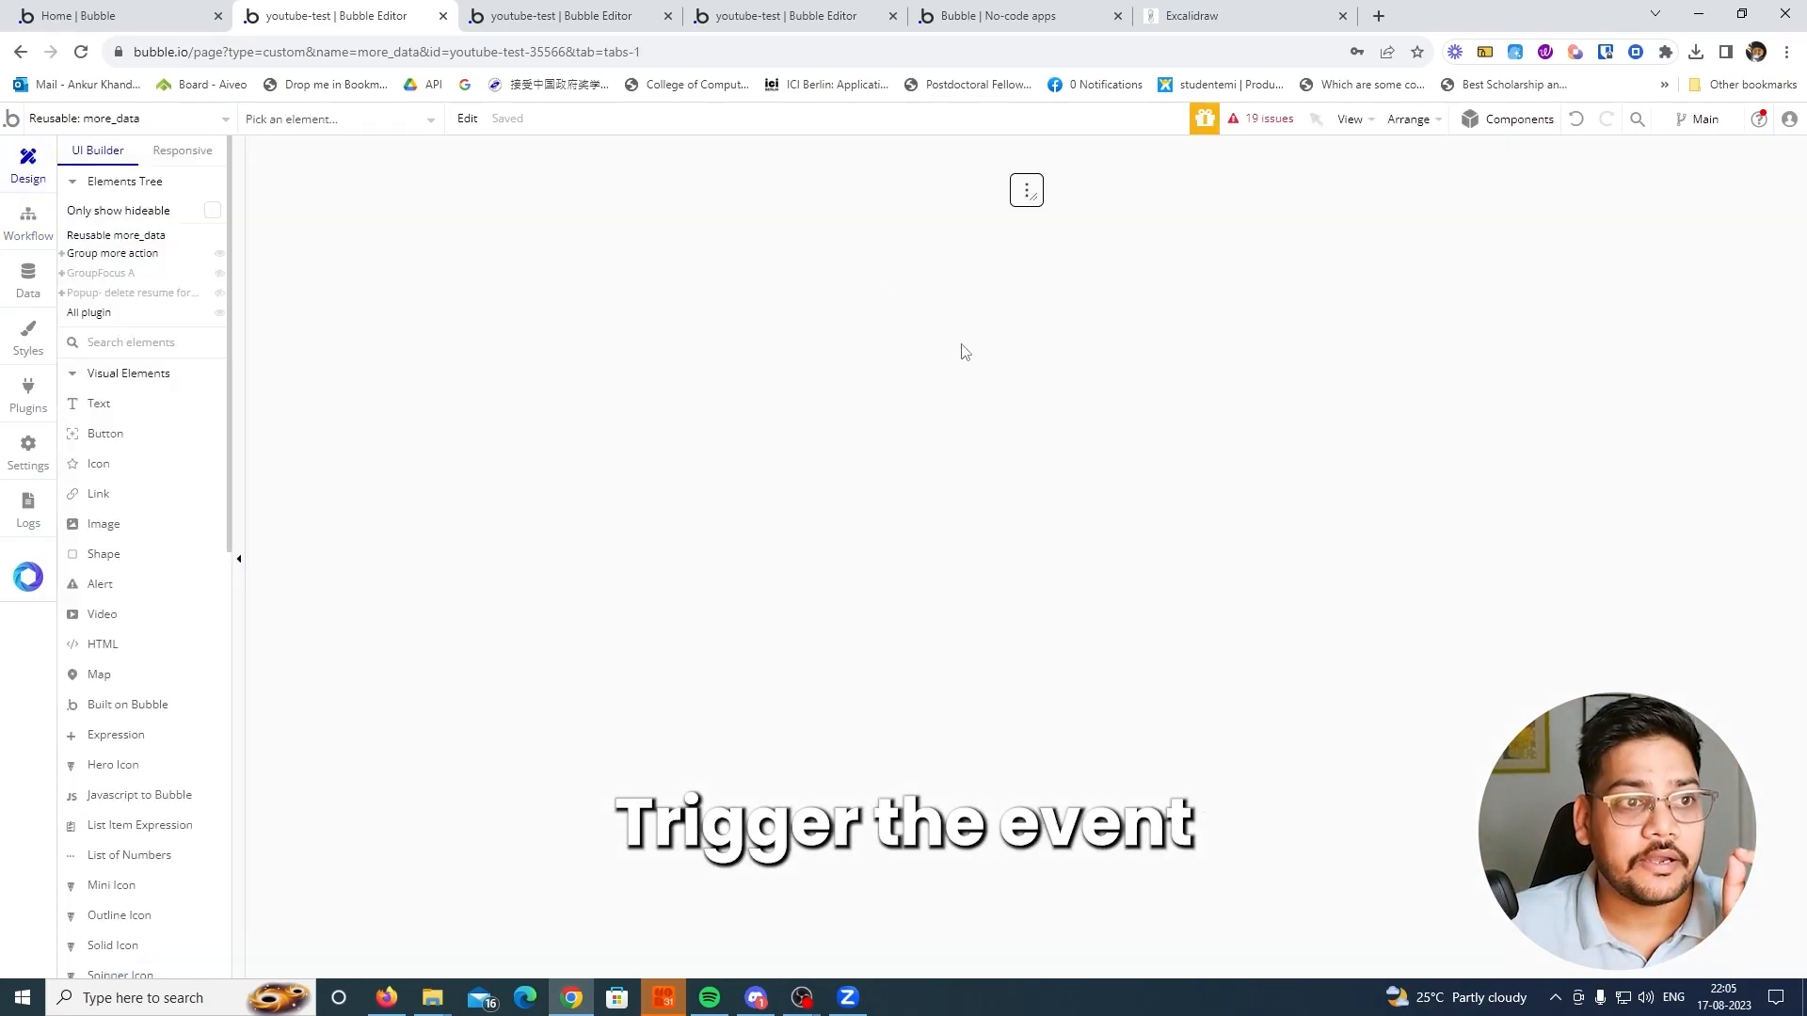
pyautogui.click(101, 274)
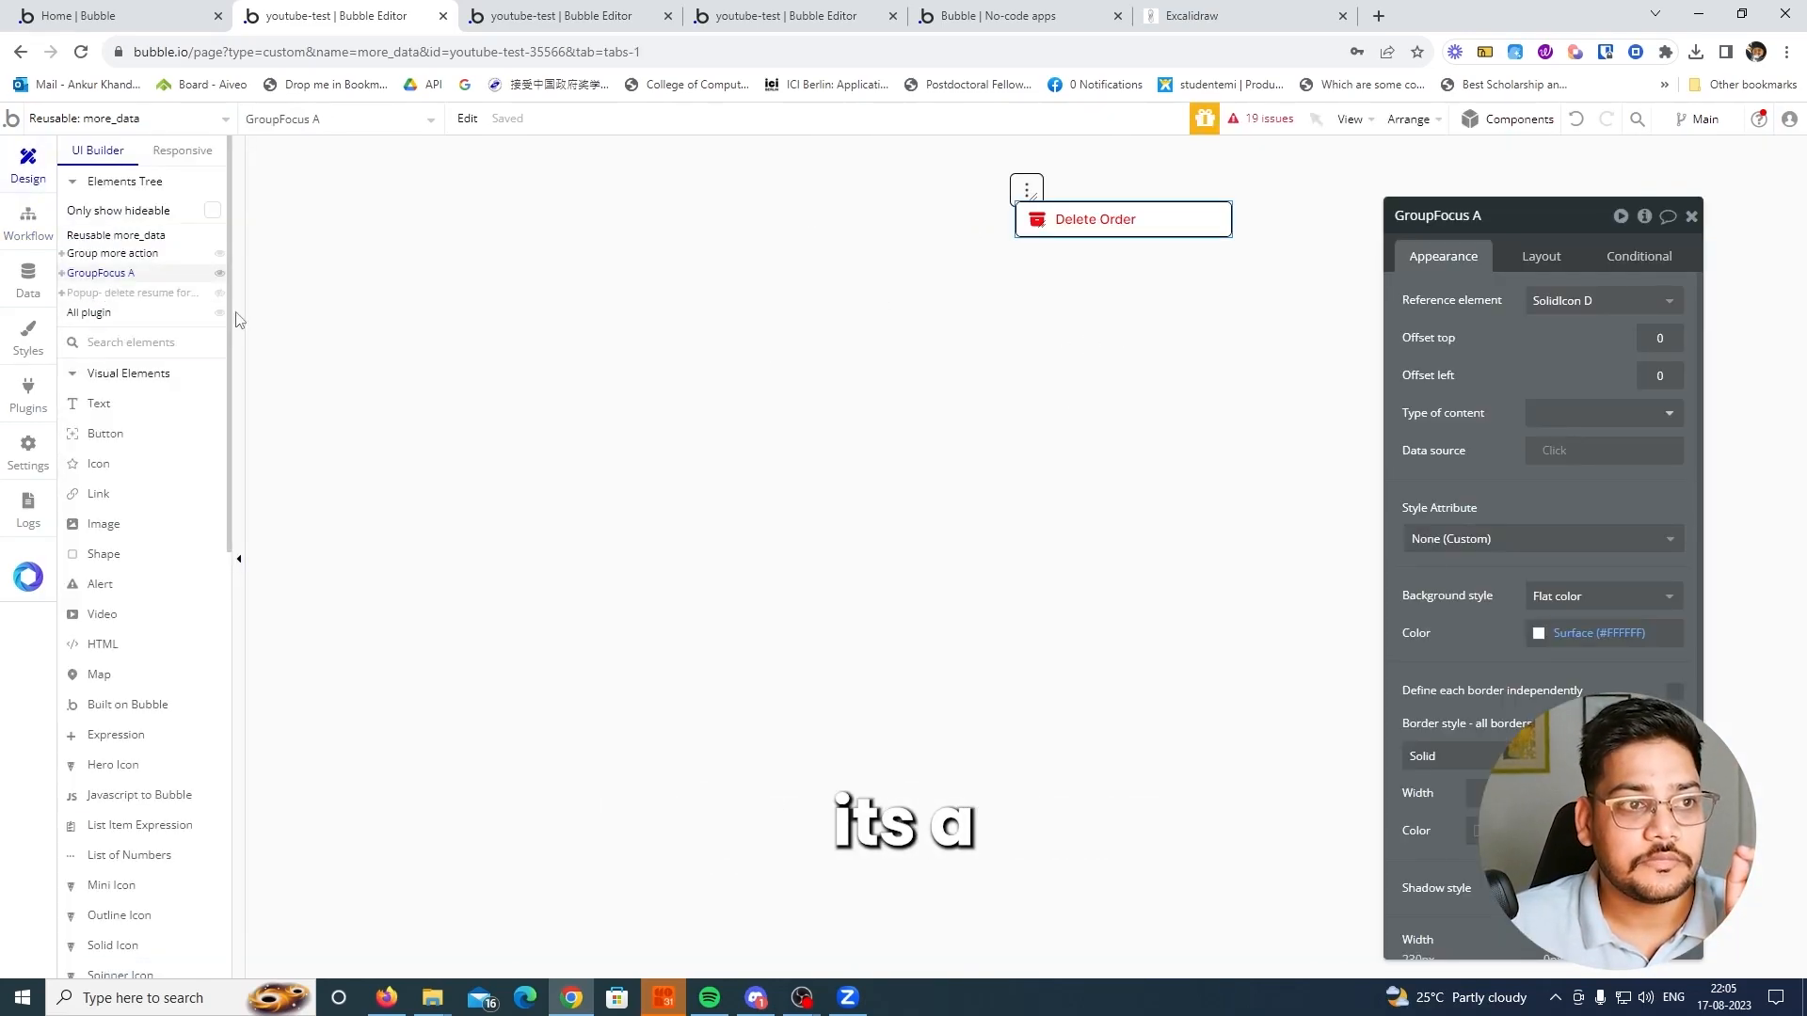
pyautogui.click(62, 273)
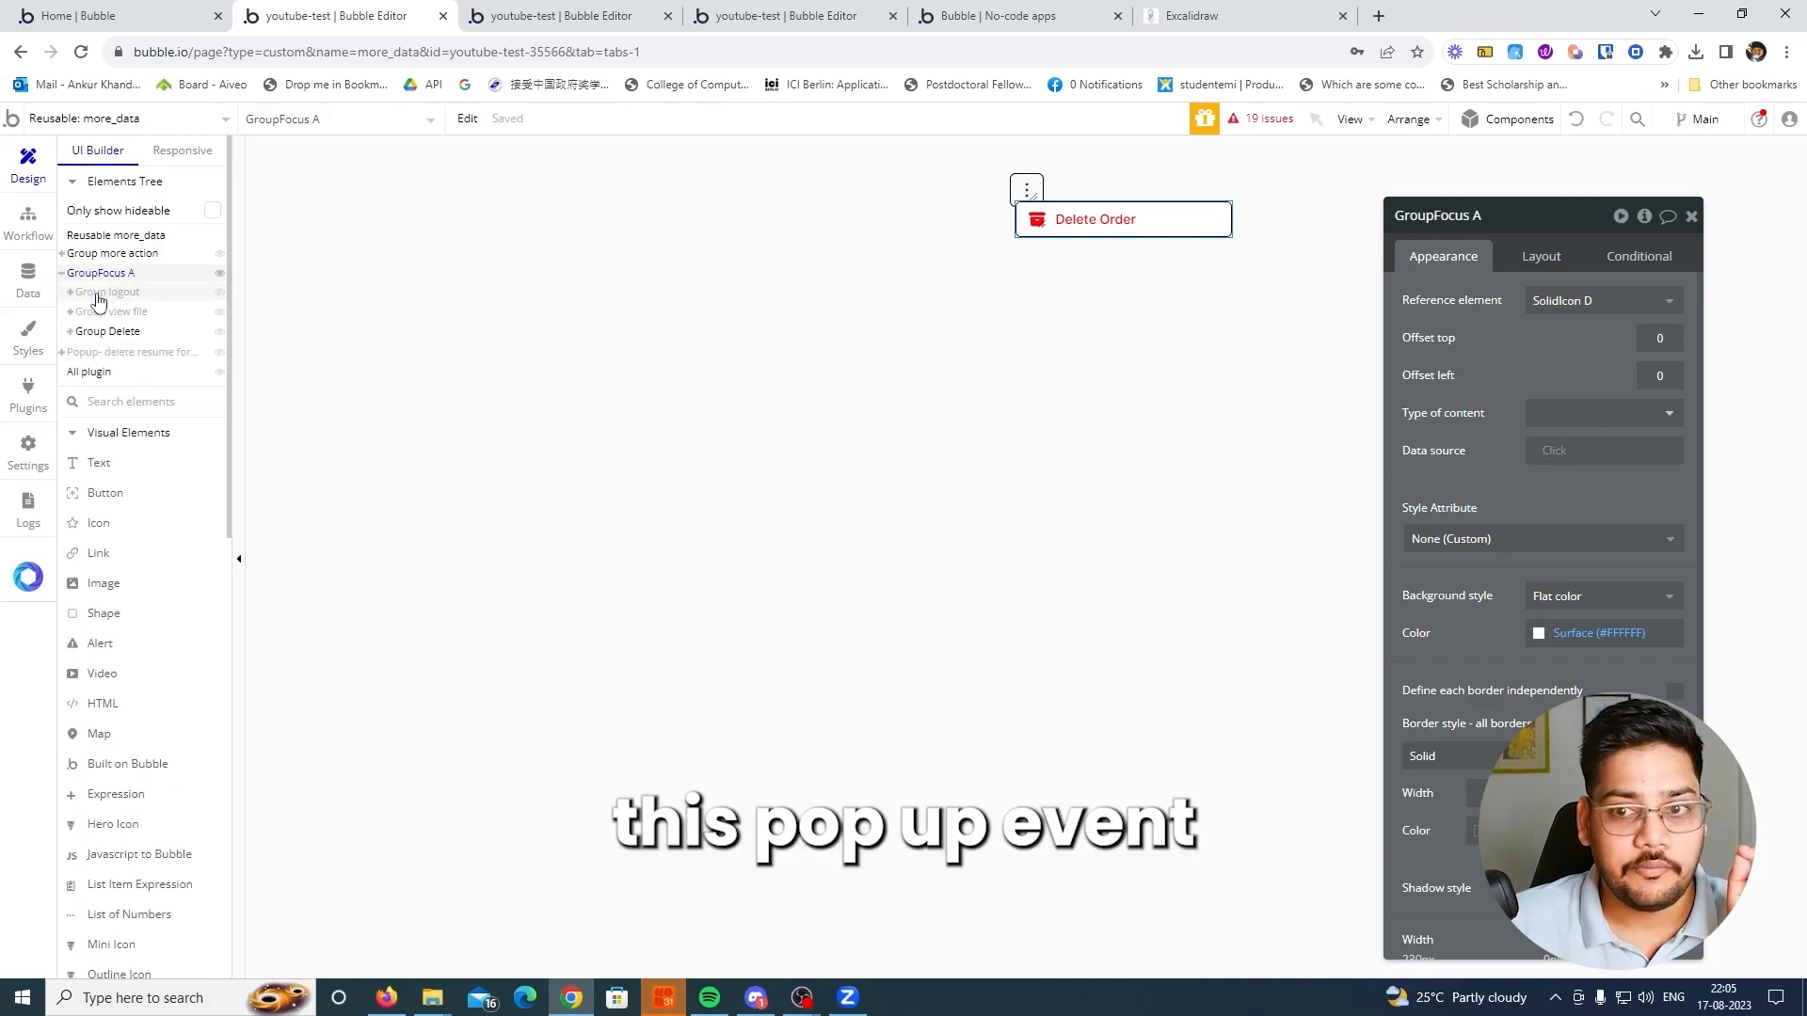
pyautogui.click(111, 354)
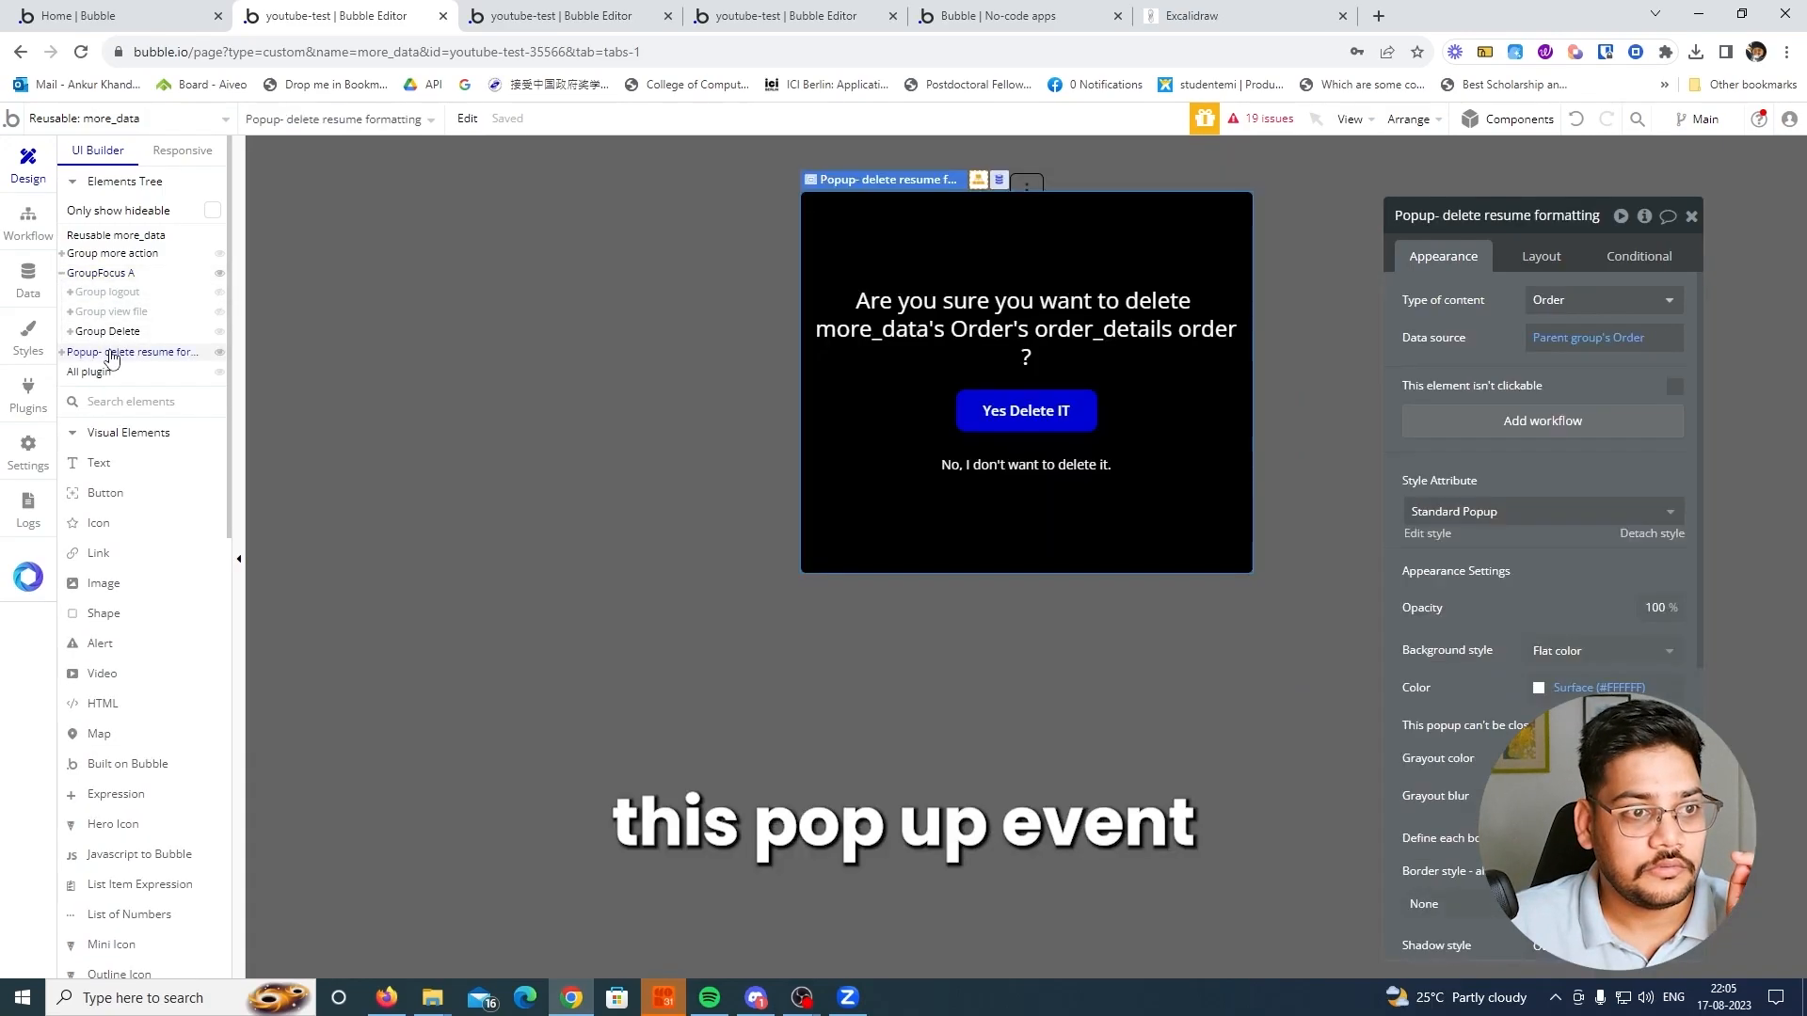
# Add a Run javascript action before the popup-hiding step in the Yes Delete IT button's workflow
pyautogui.click(1011, 414)
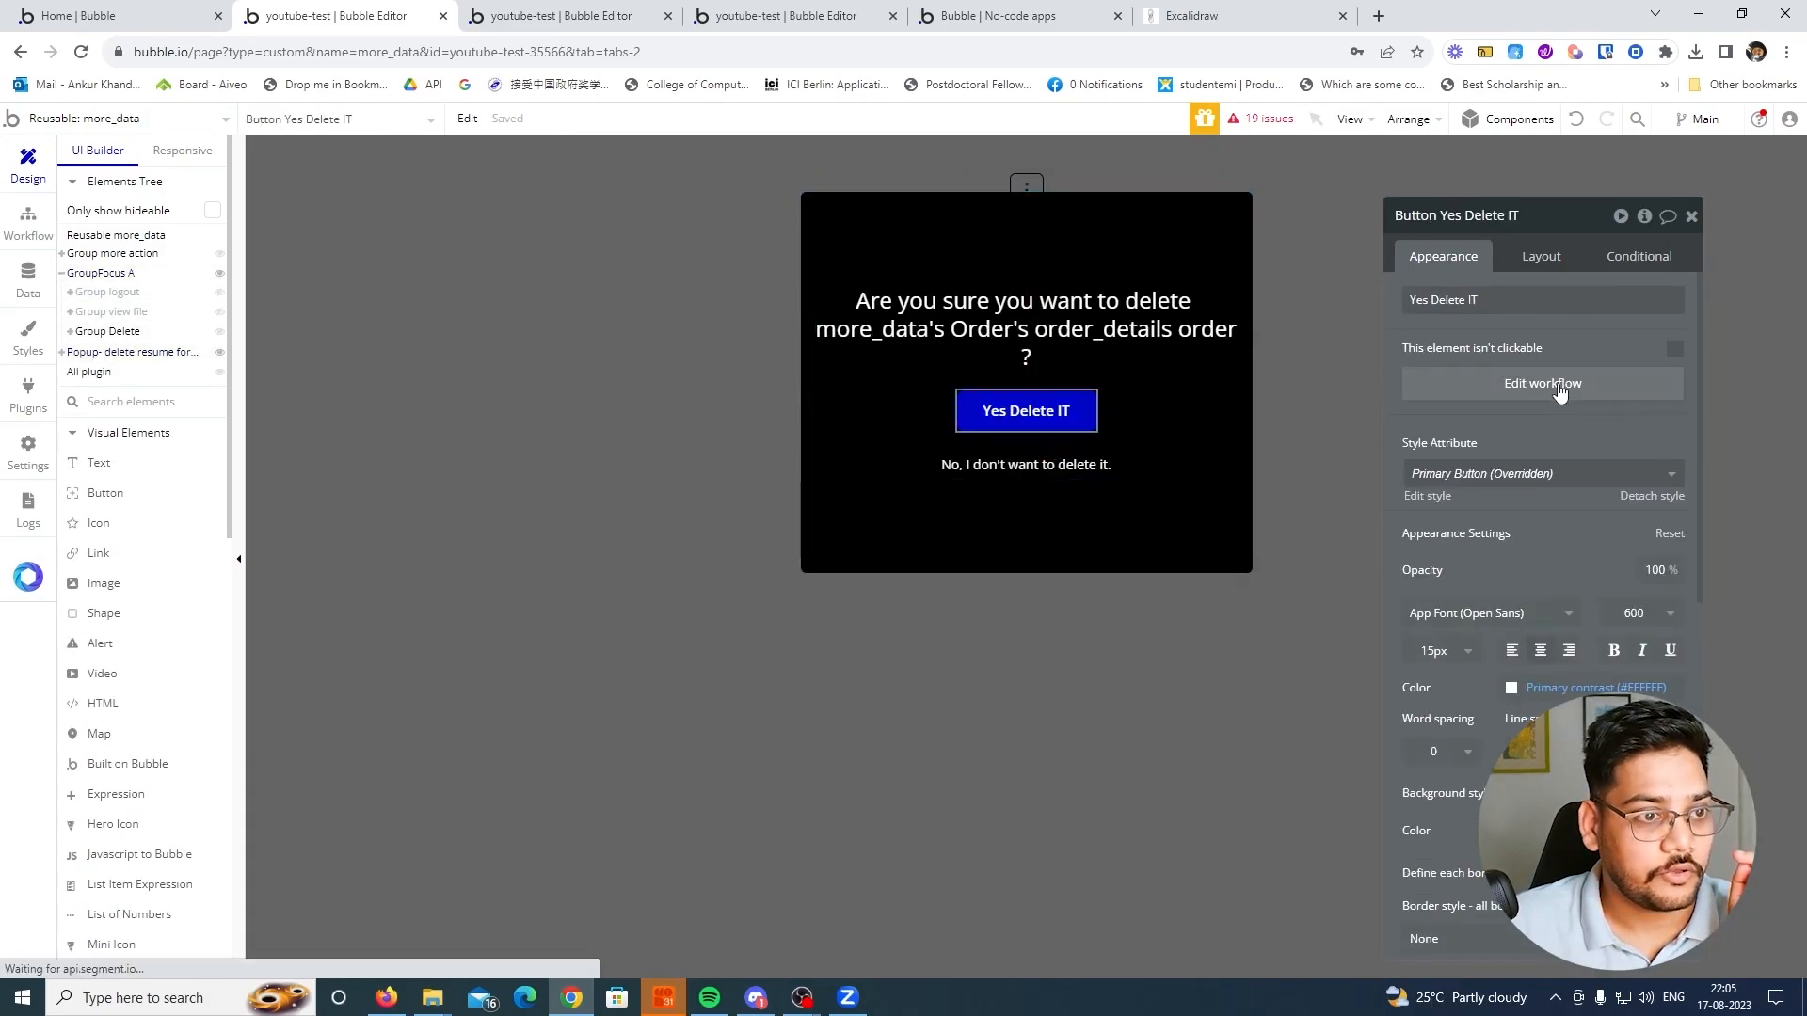
pyautogui.click(1559, 385)
pyautogui.rightClick(222, 368)
pyautogui.click(254, 412)
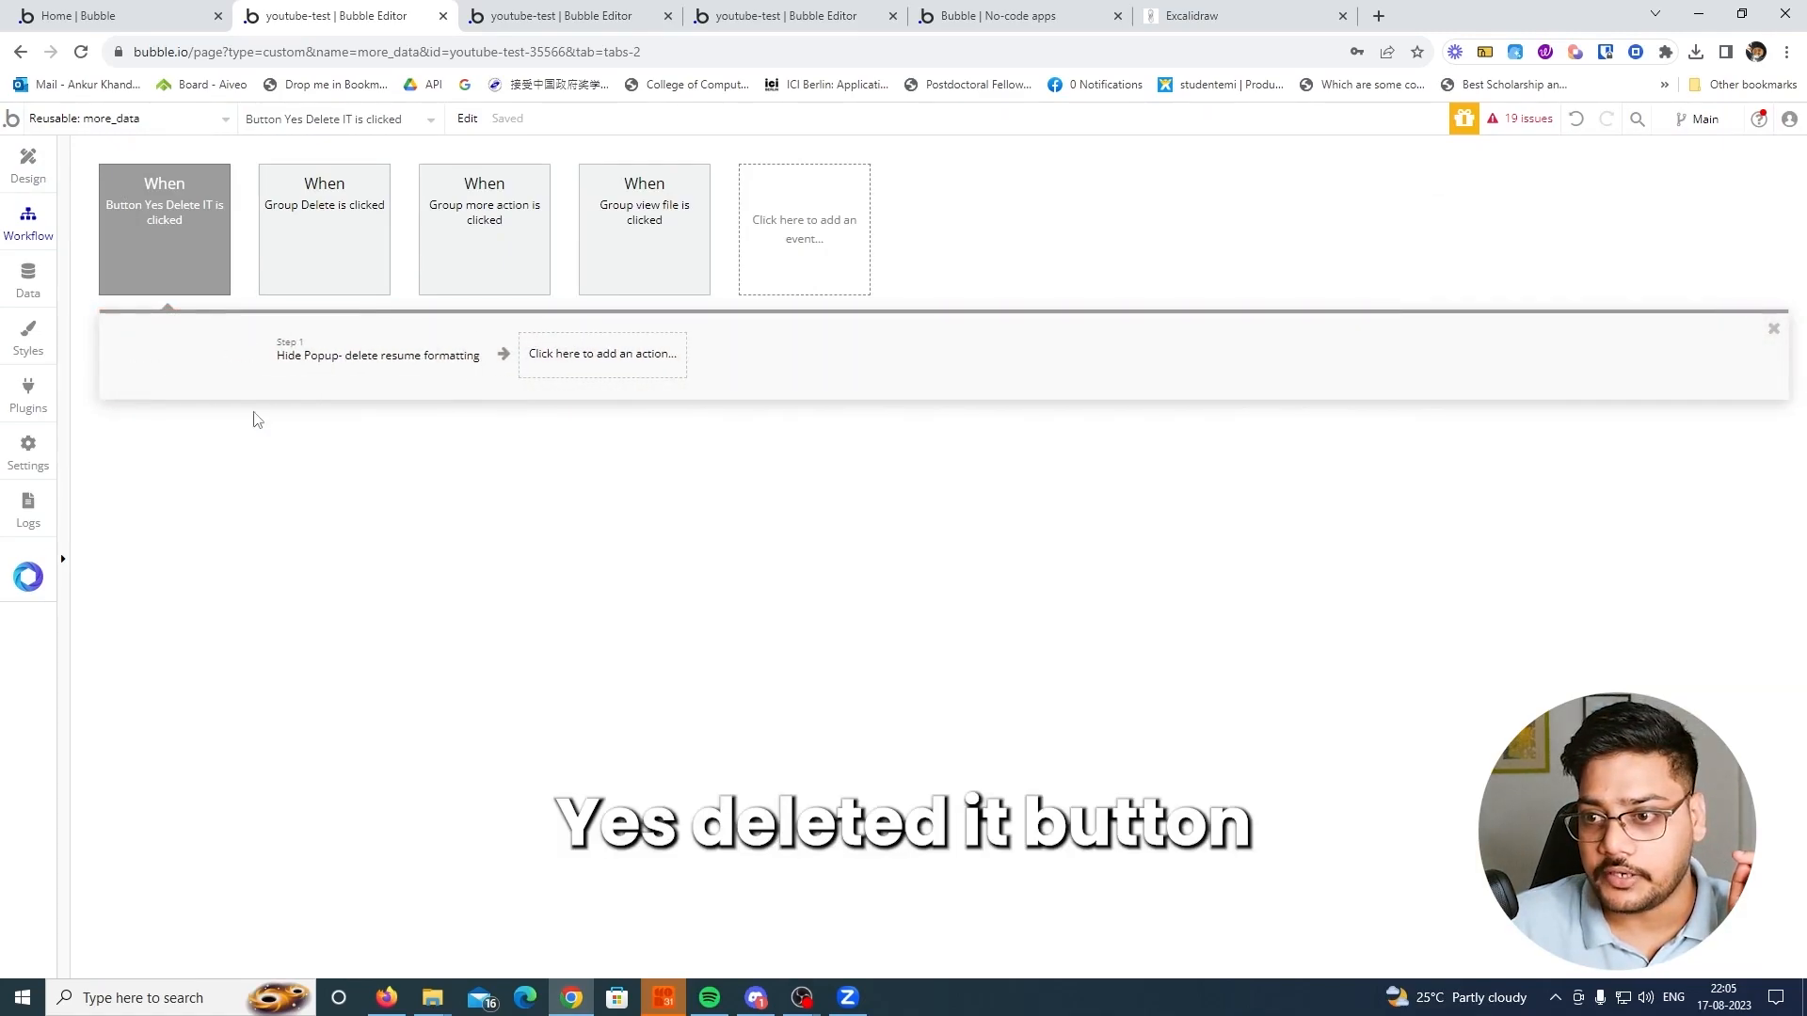
pyautogui.write('run')
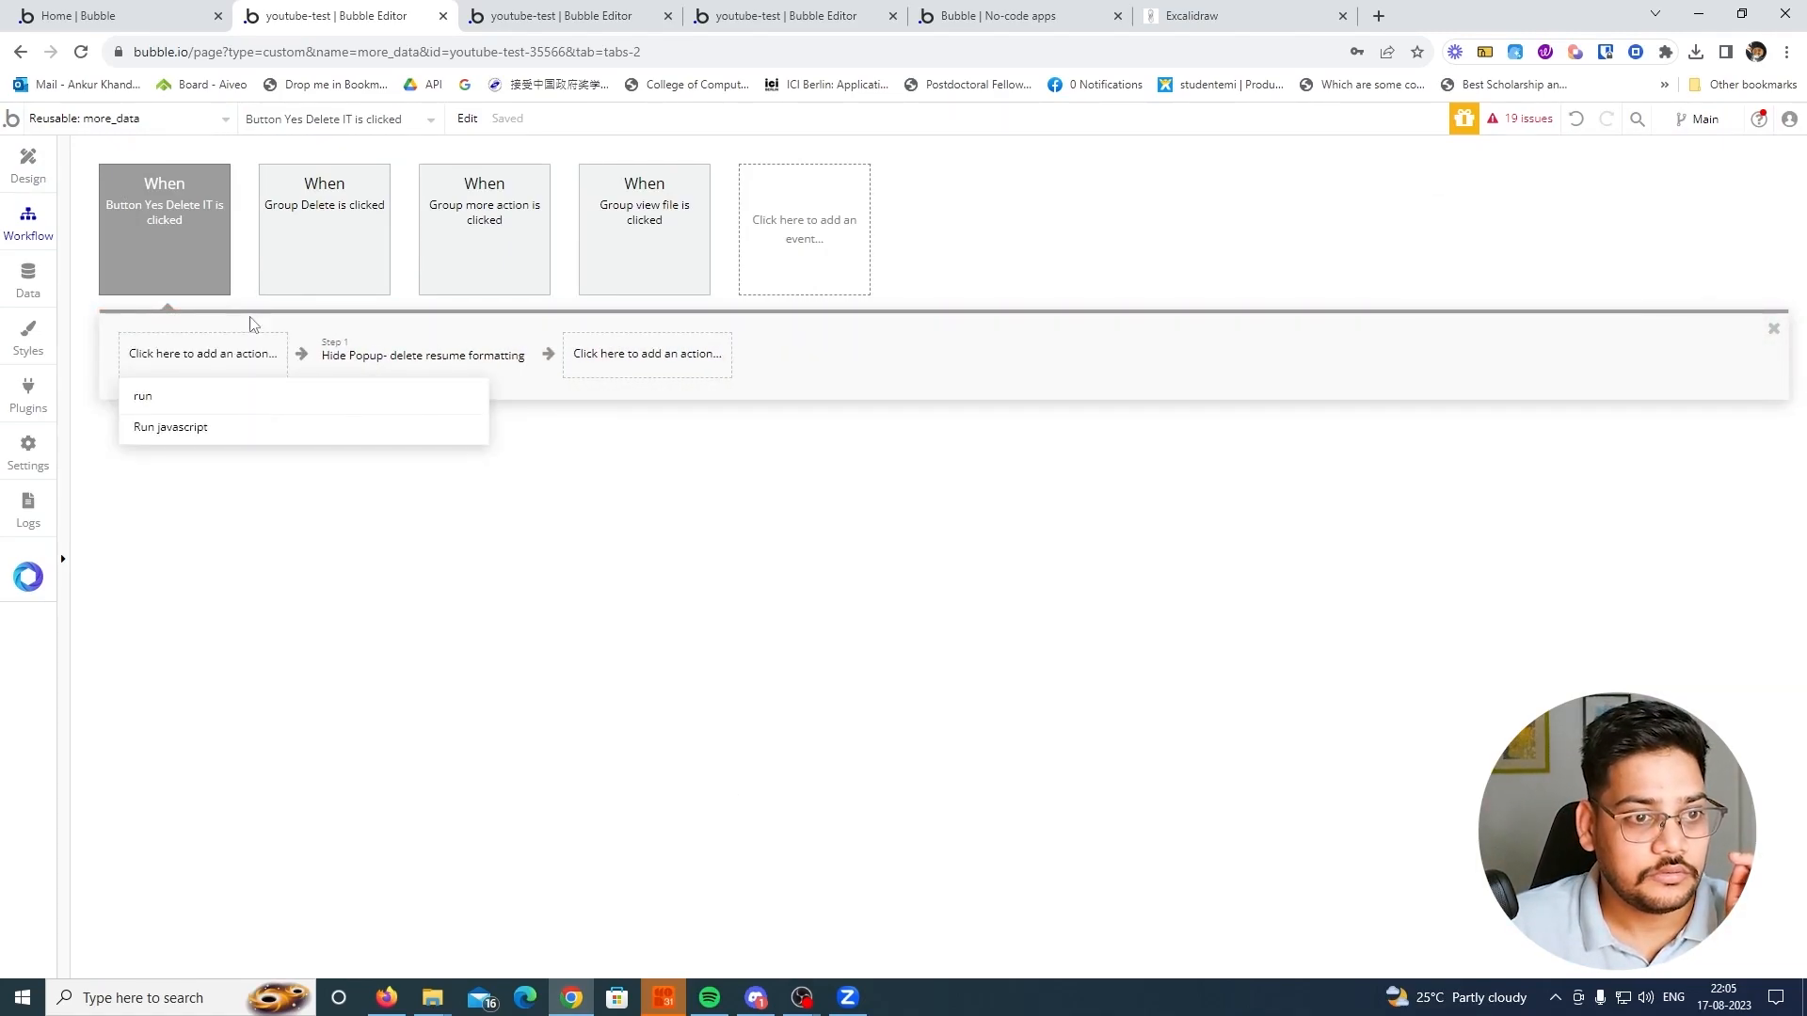
pyautogui.click(192, 429)
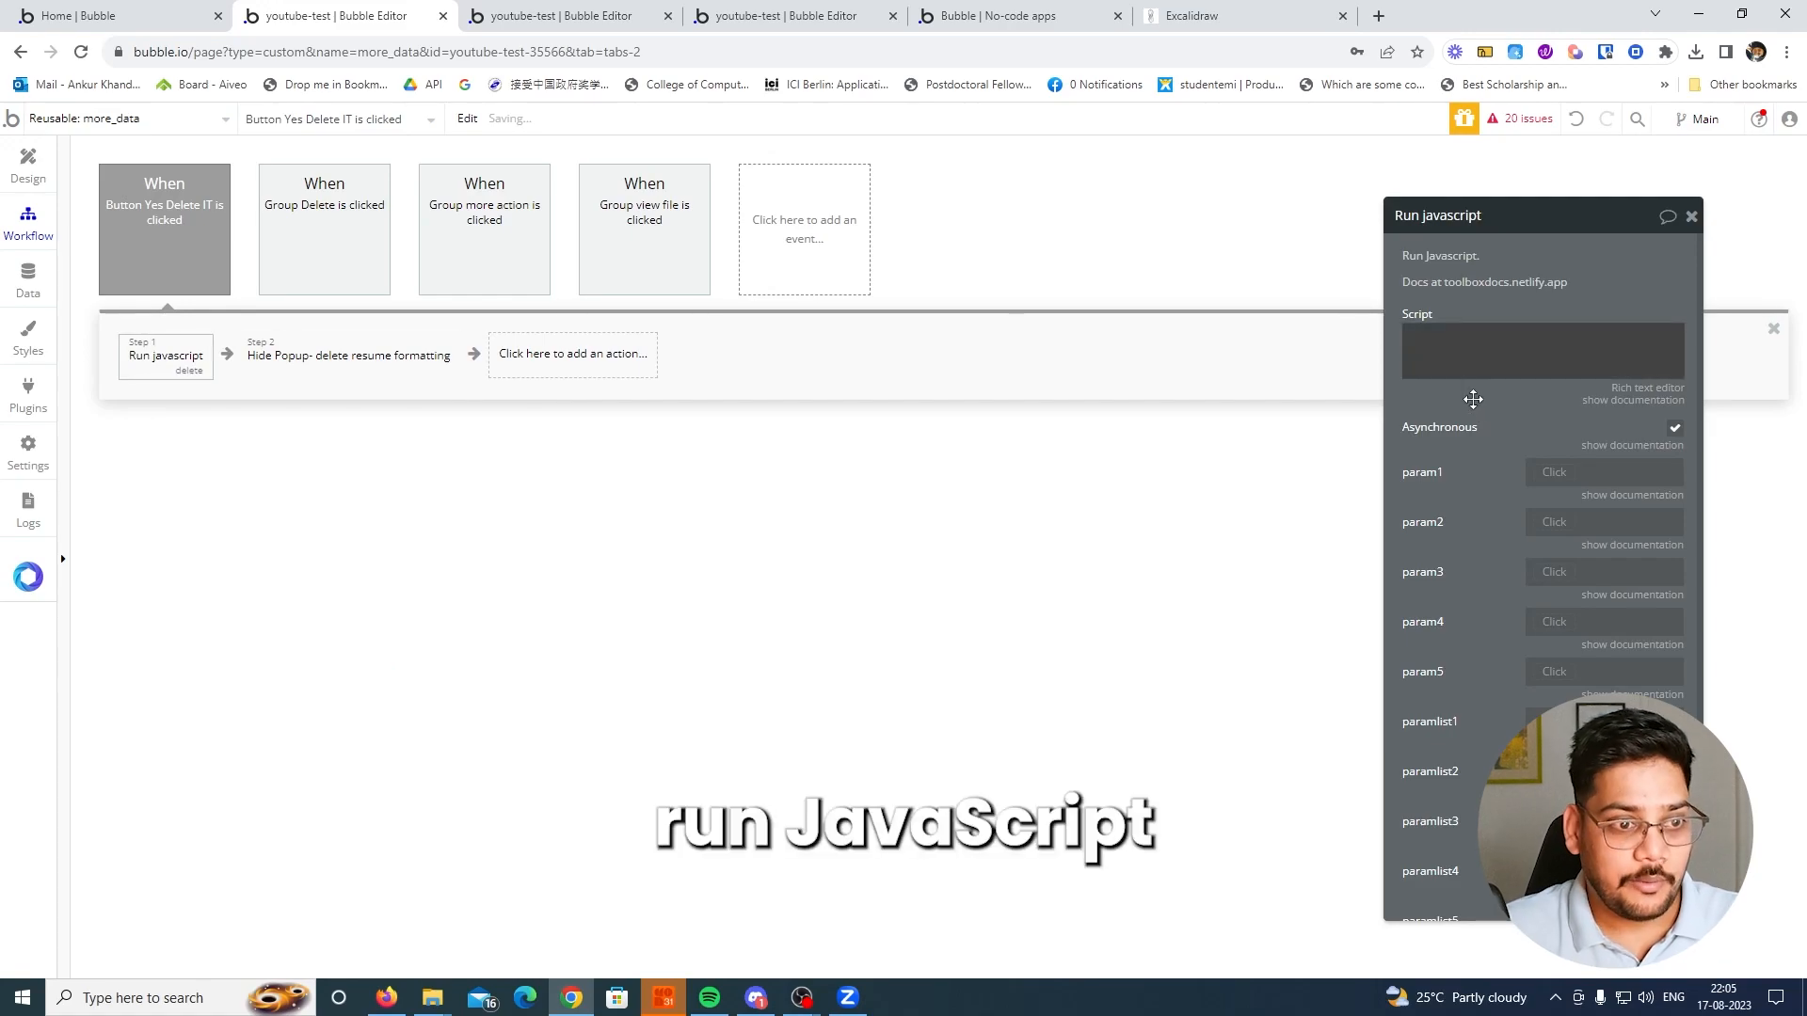
# Enter bubble_fn_delete_order("yes"); as the script of the Run javascript action
pyautogui.moveTo(1487, 418); pyautogui.dragTo(775, 382)
pyautogui.click(834, 405)
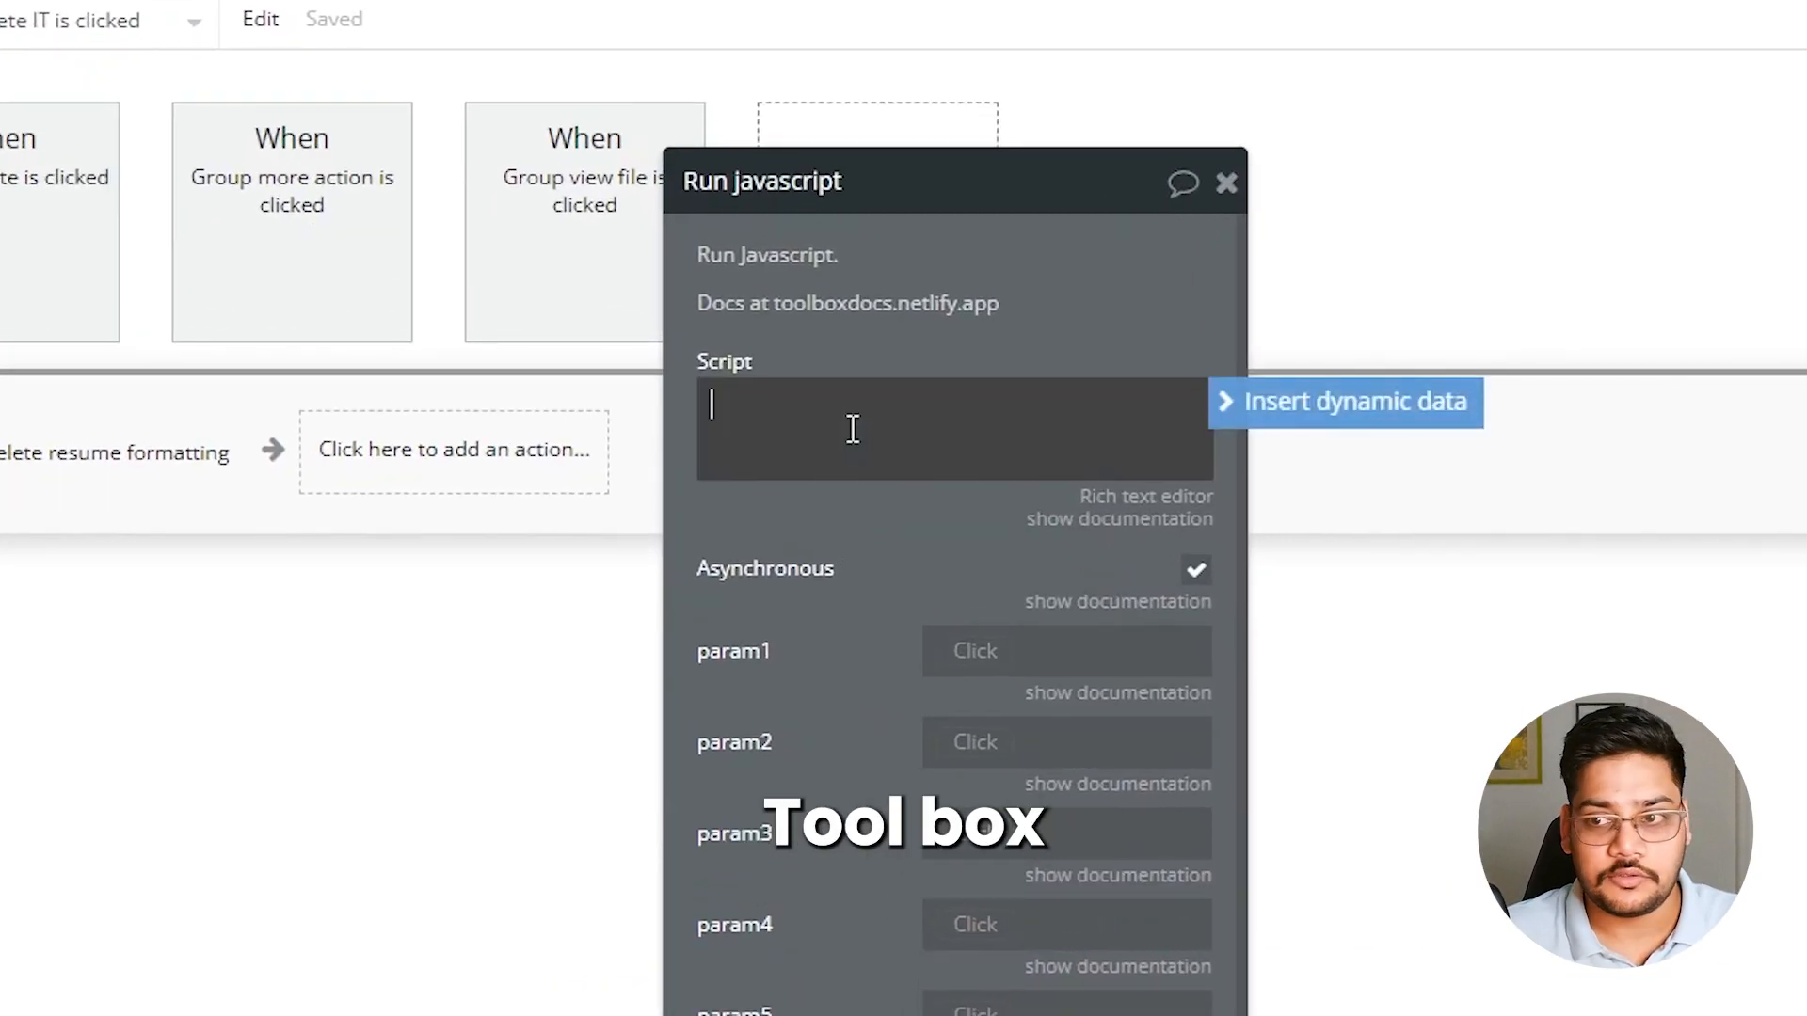
pyautogui.write('bubble_fu')
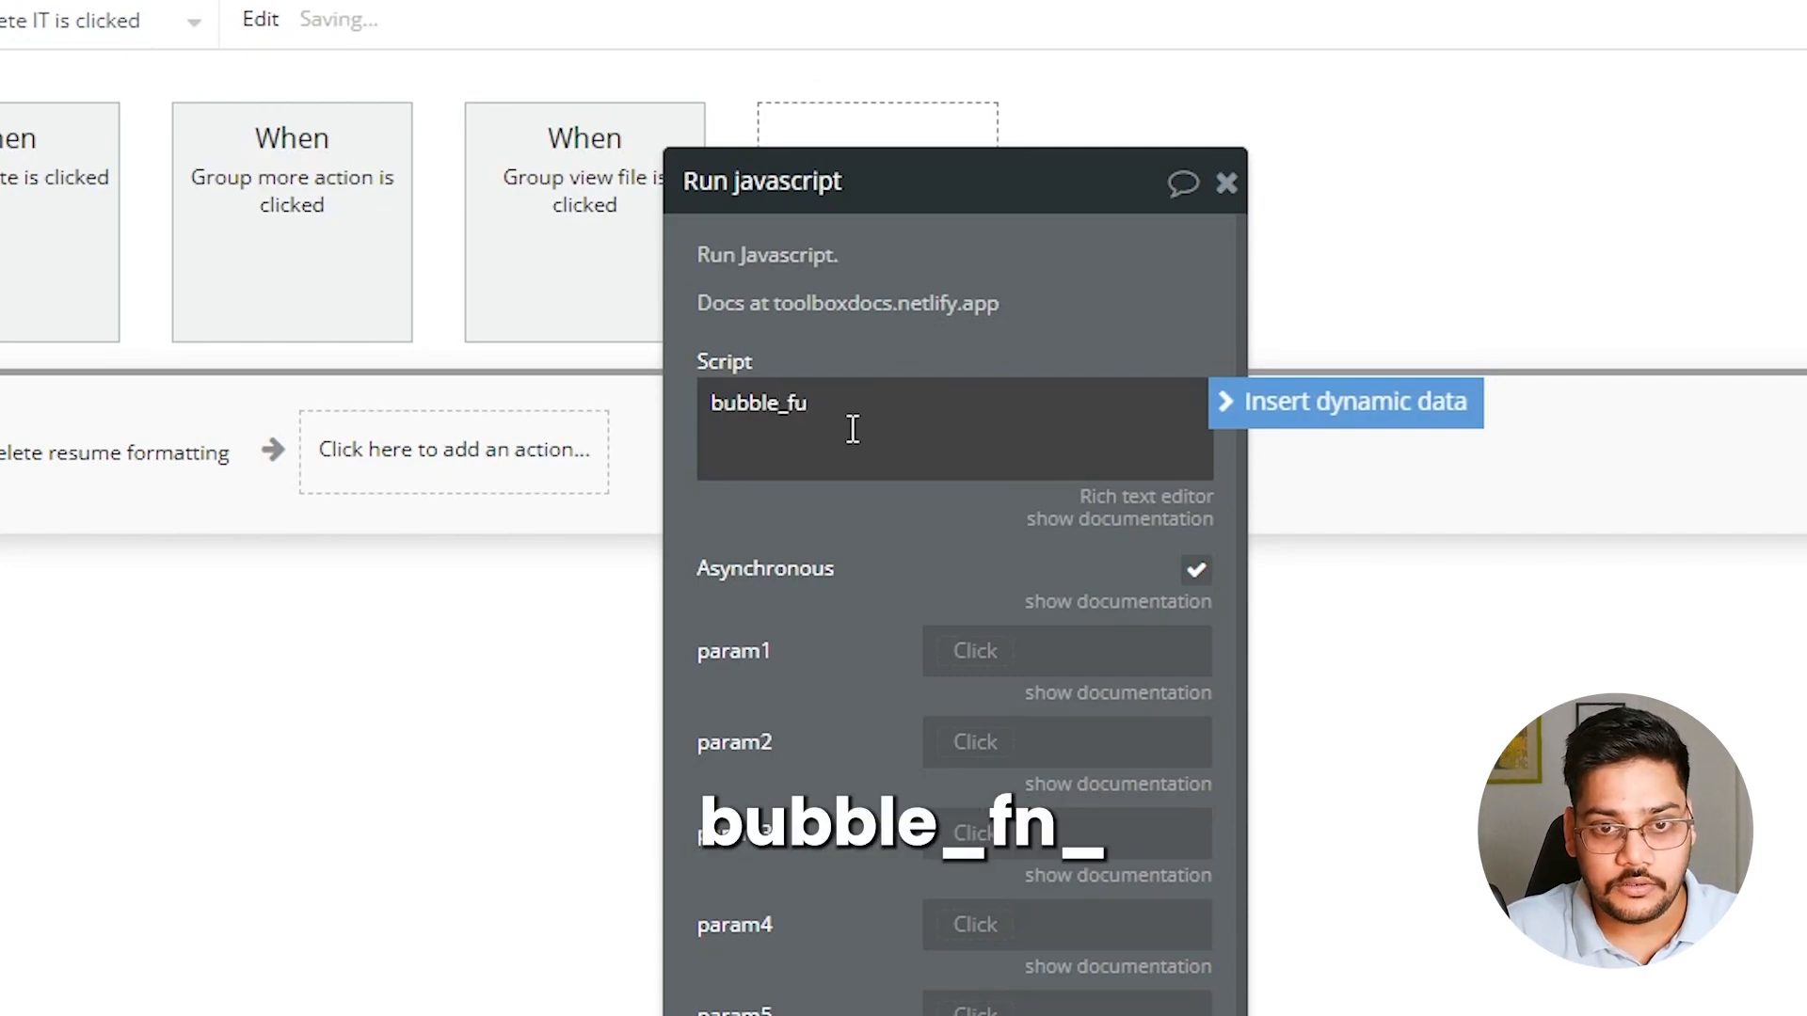
pyautogui.press('BackSpace')
pyautogui.write('n_')
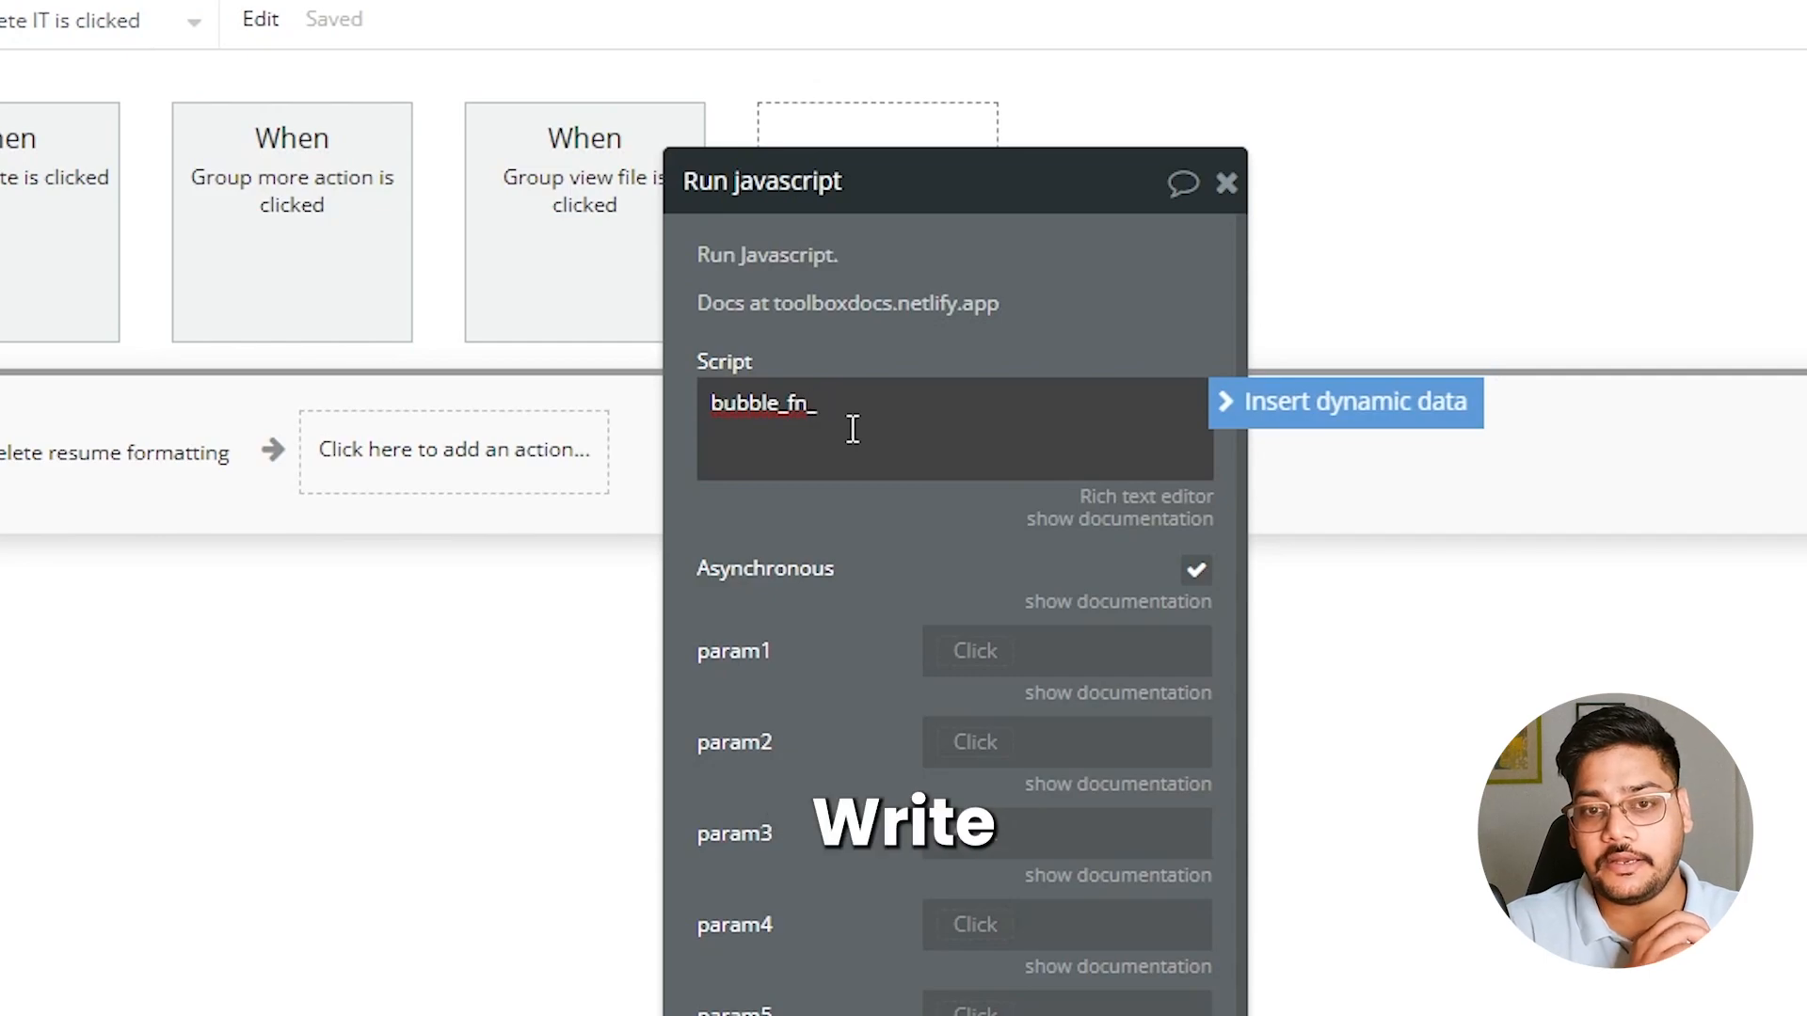
pyautogui.write('delete_order("e')
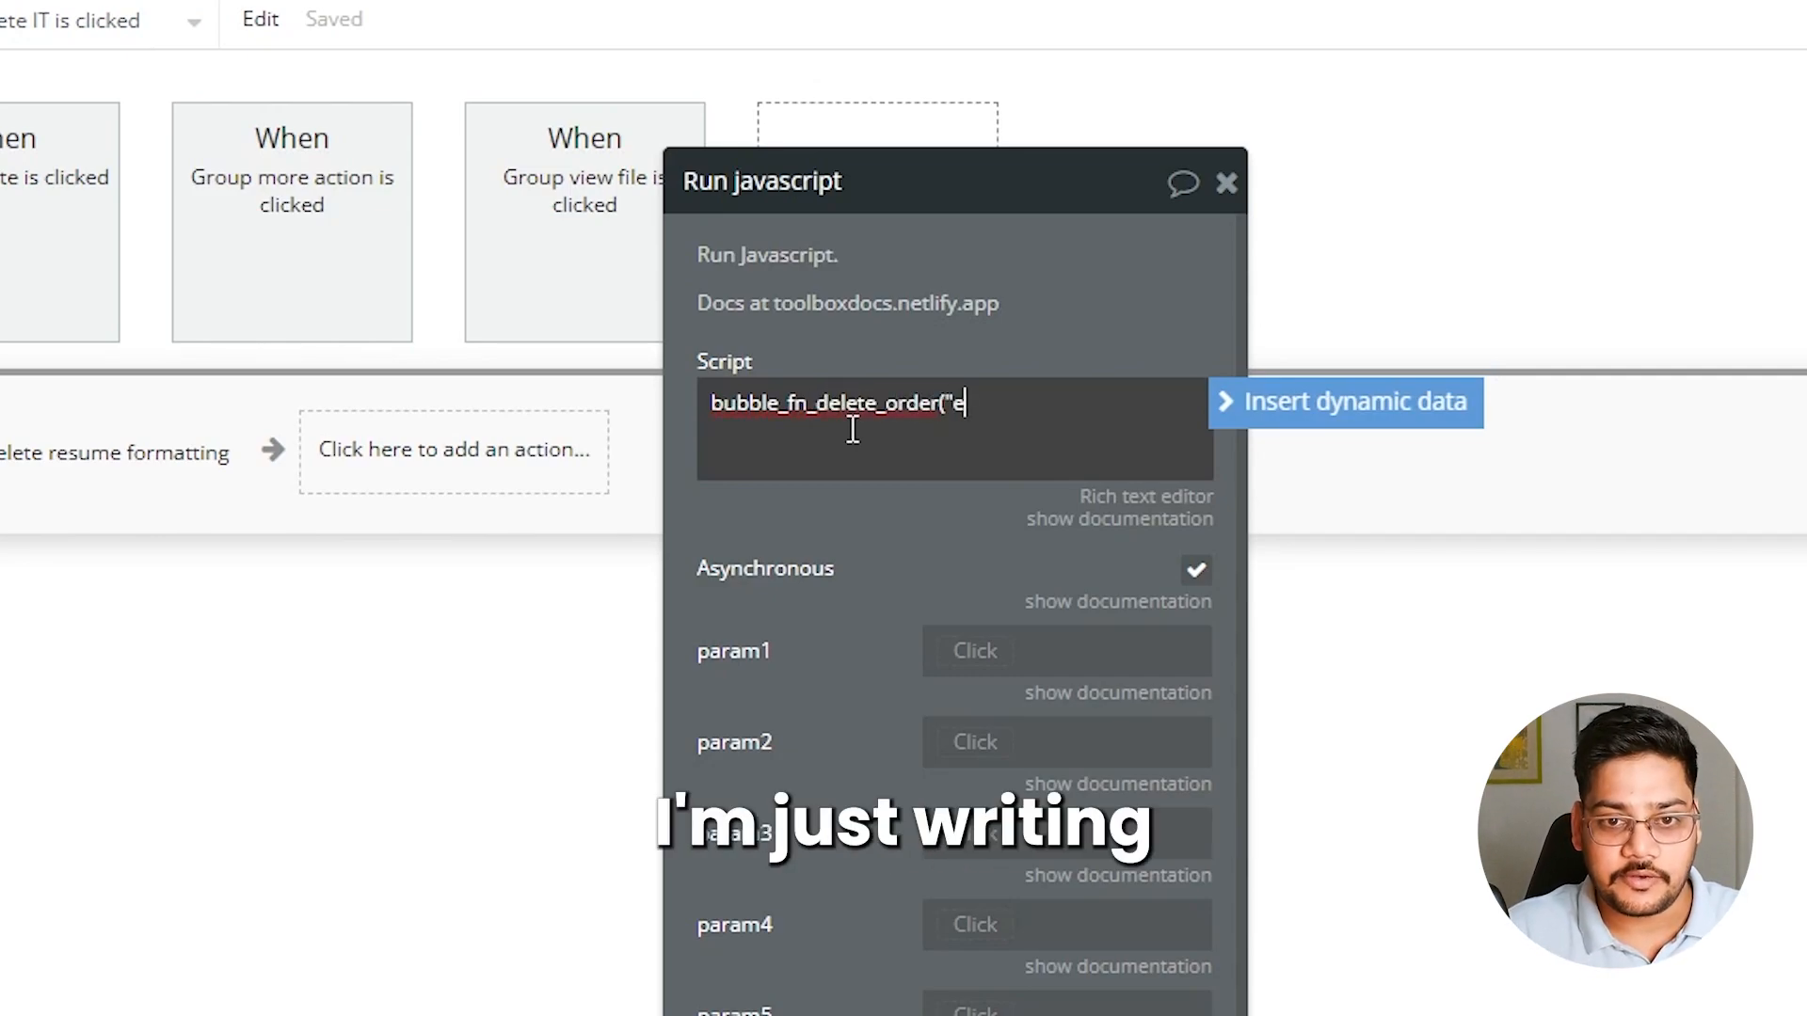
pyautogui.press('BackSpace')
pyautogui.write('yes");')
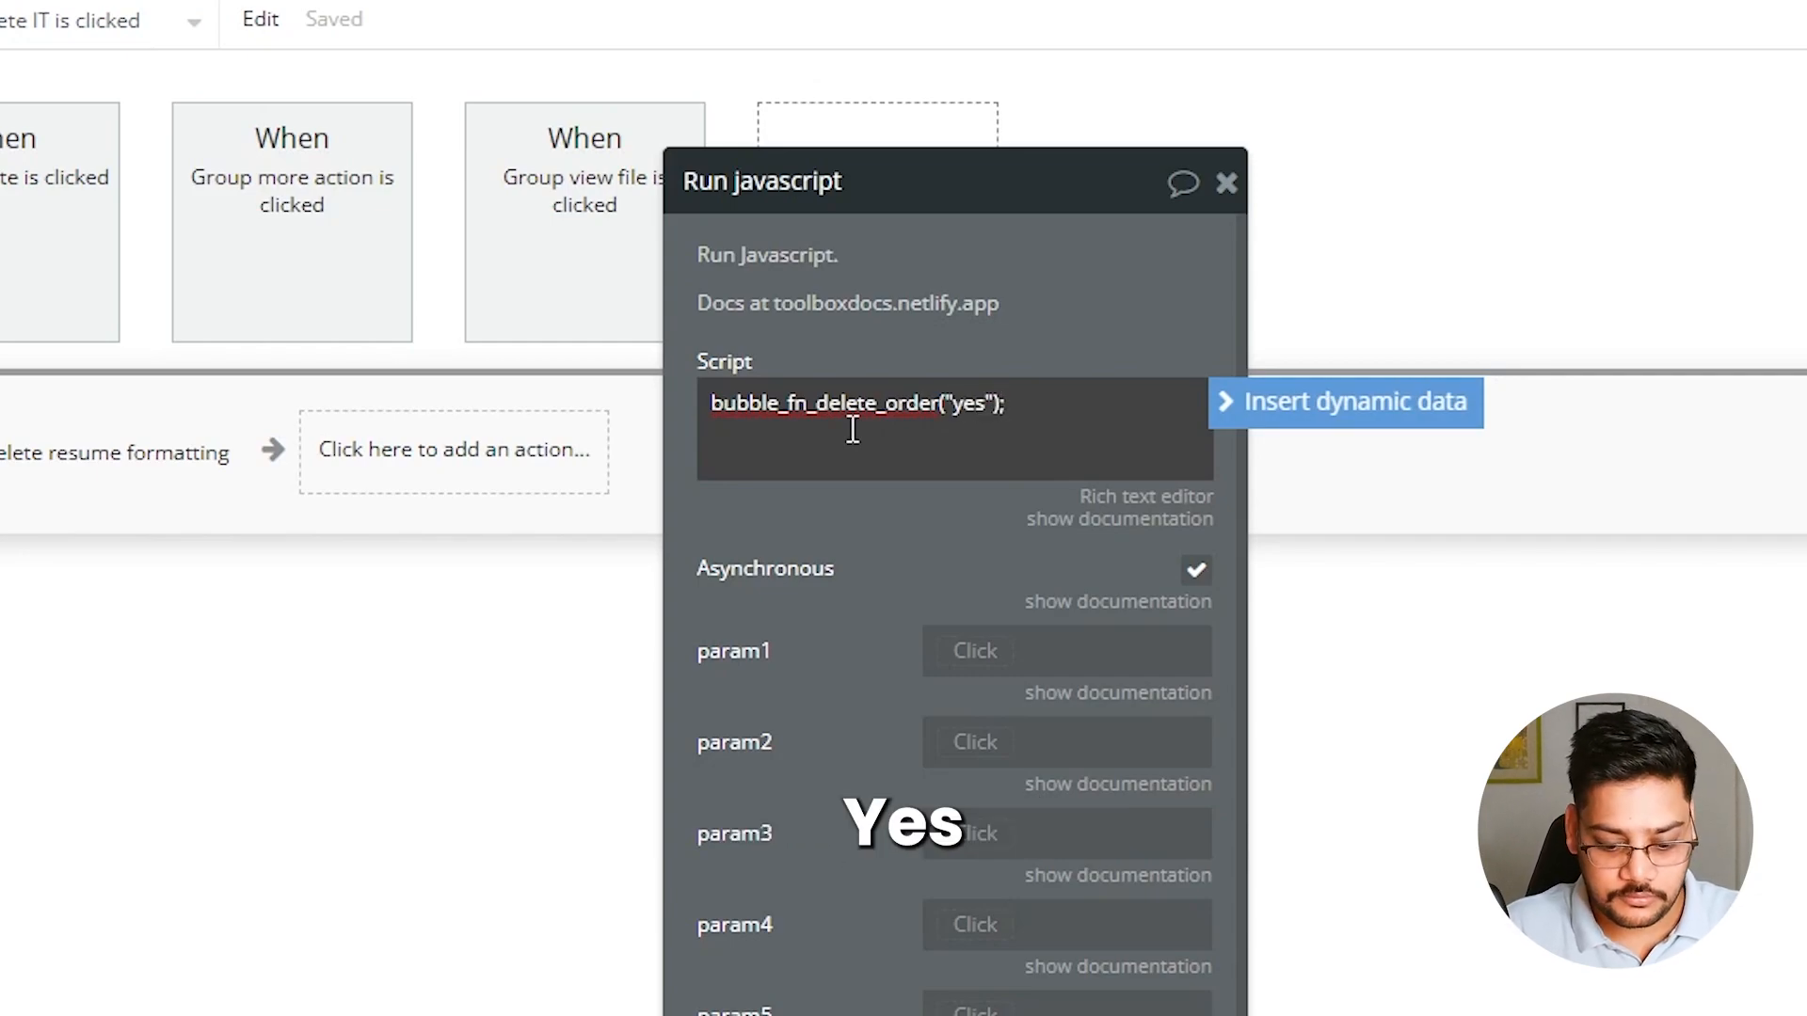
pyautogui.click(890, 521)
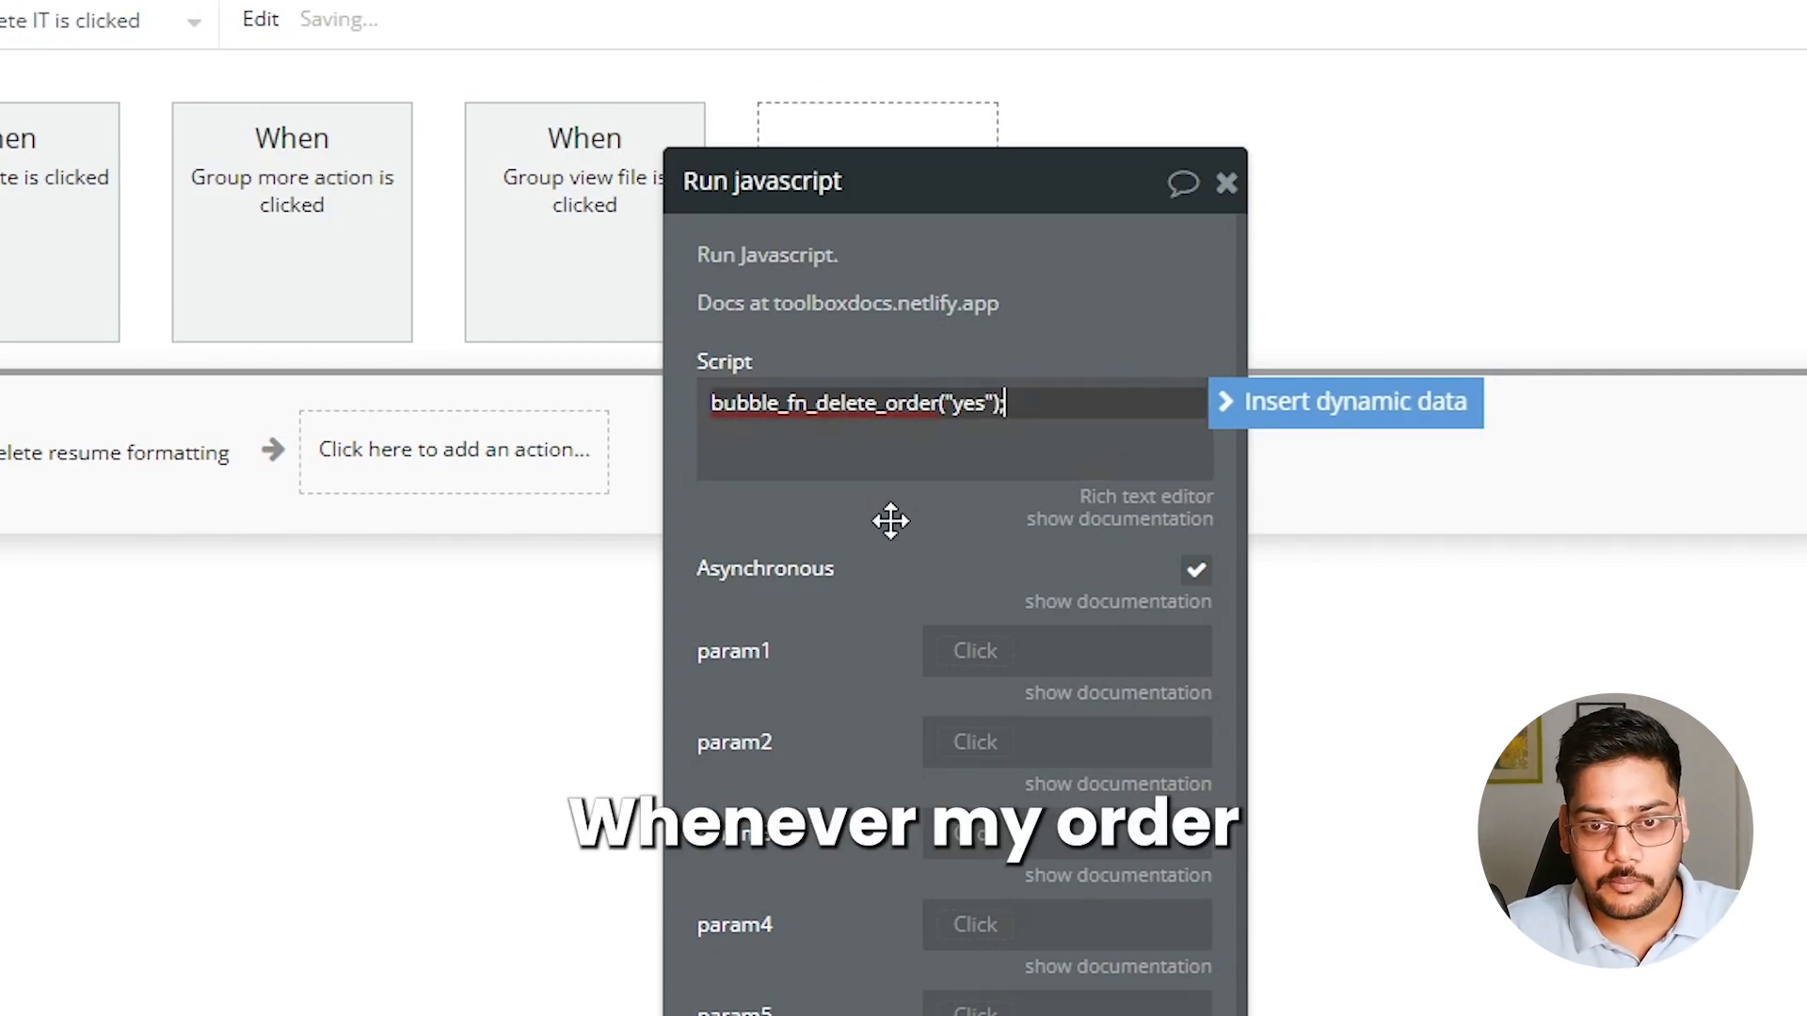
# Review the delete_order function name in the script and the sender-to-receiver diagram in Excalidraw
pyautogui.click(972, 407)
pyautogui.hotkey('ctrl', 'a')
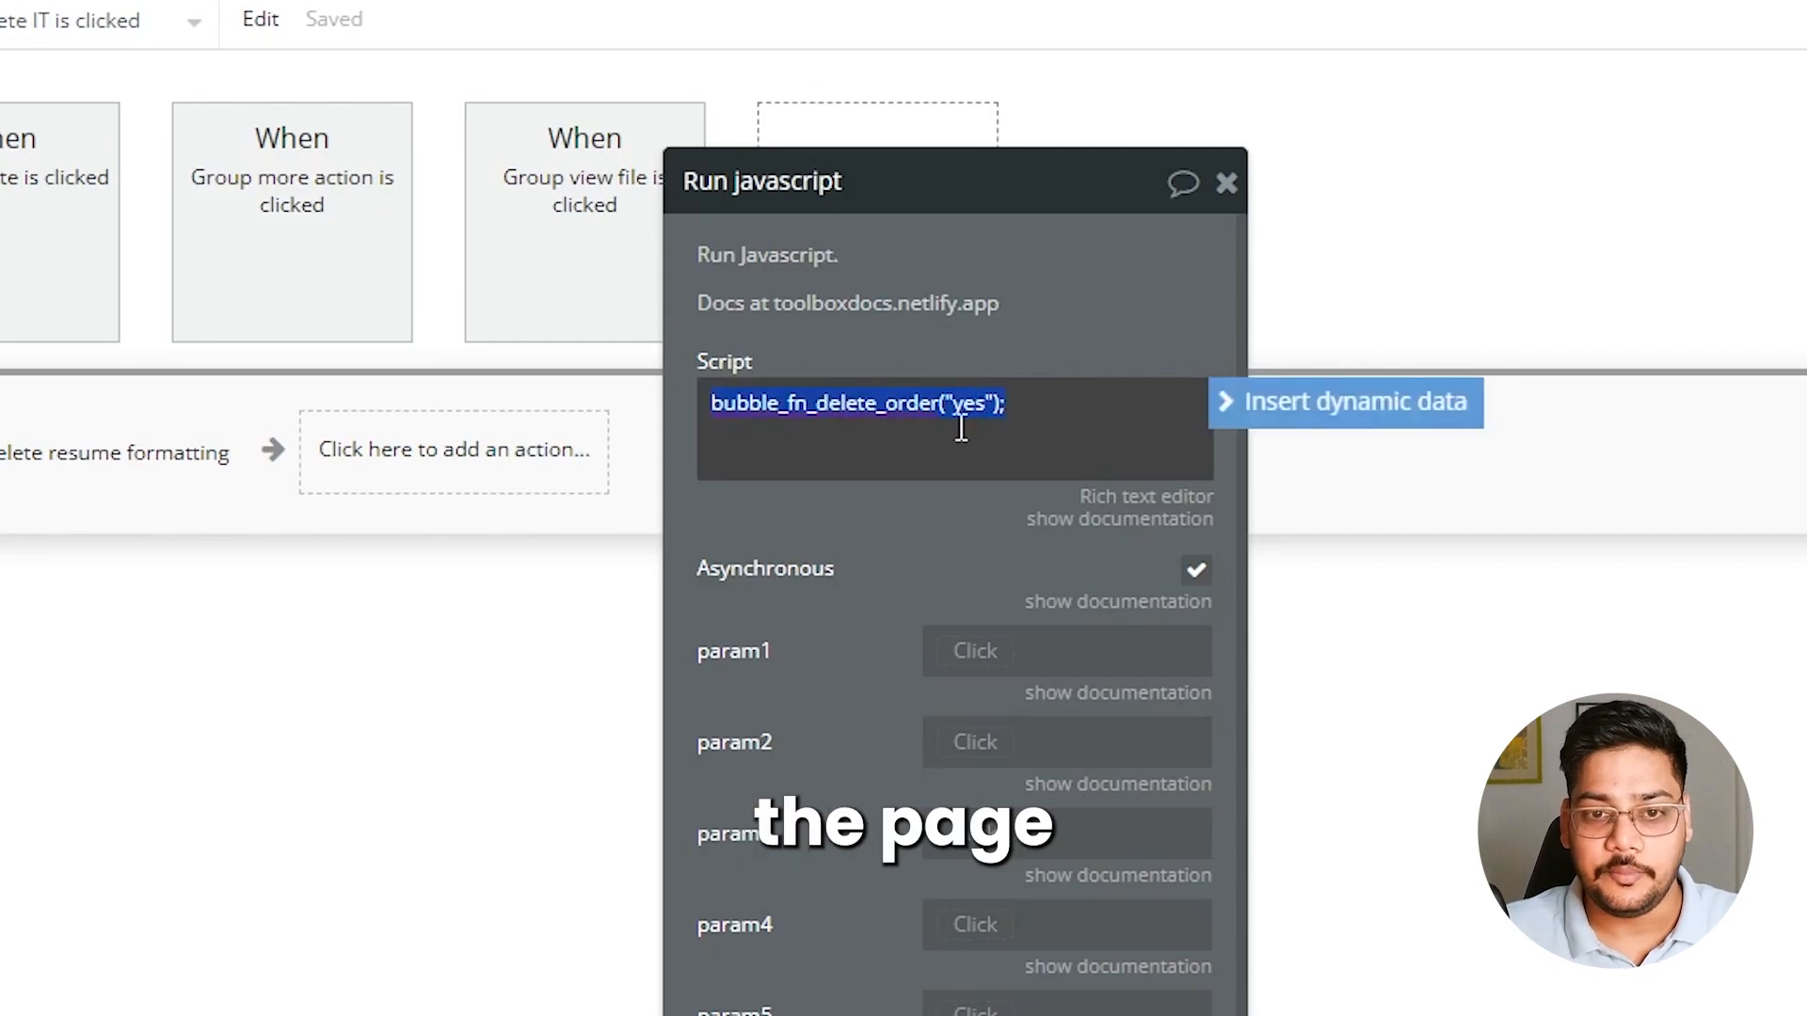
pyautogui.moveTo(812, 405); pyautogui.dragTo(894, 408)
pyautogui.click(843, 406)
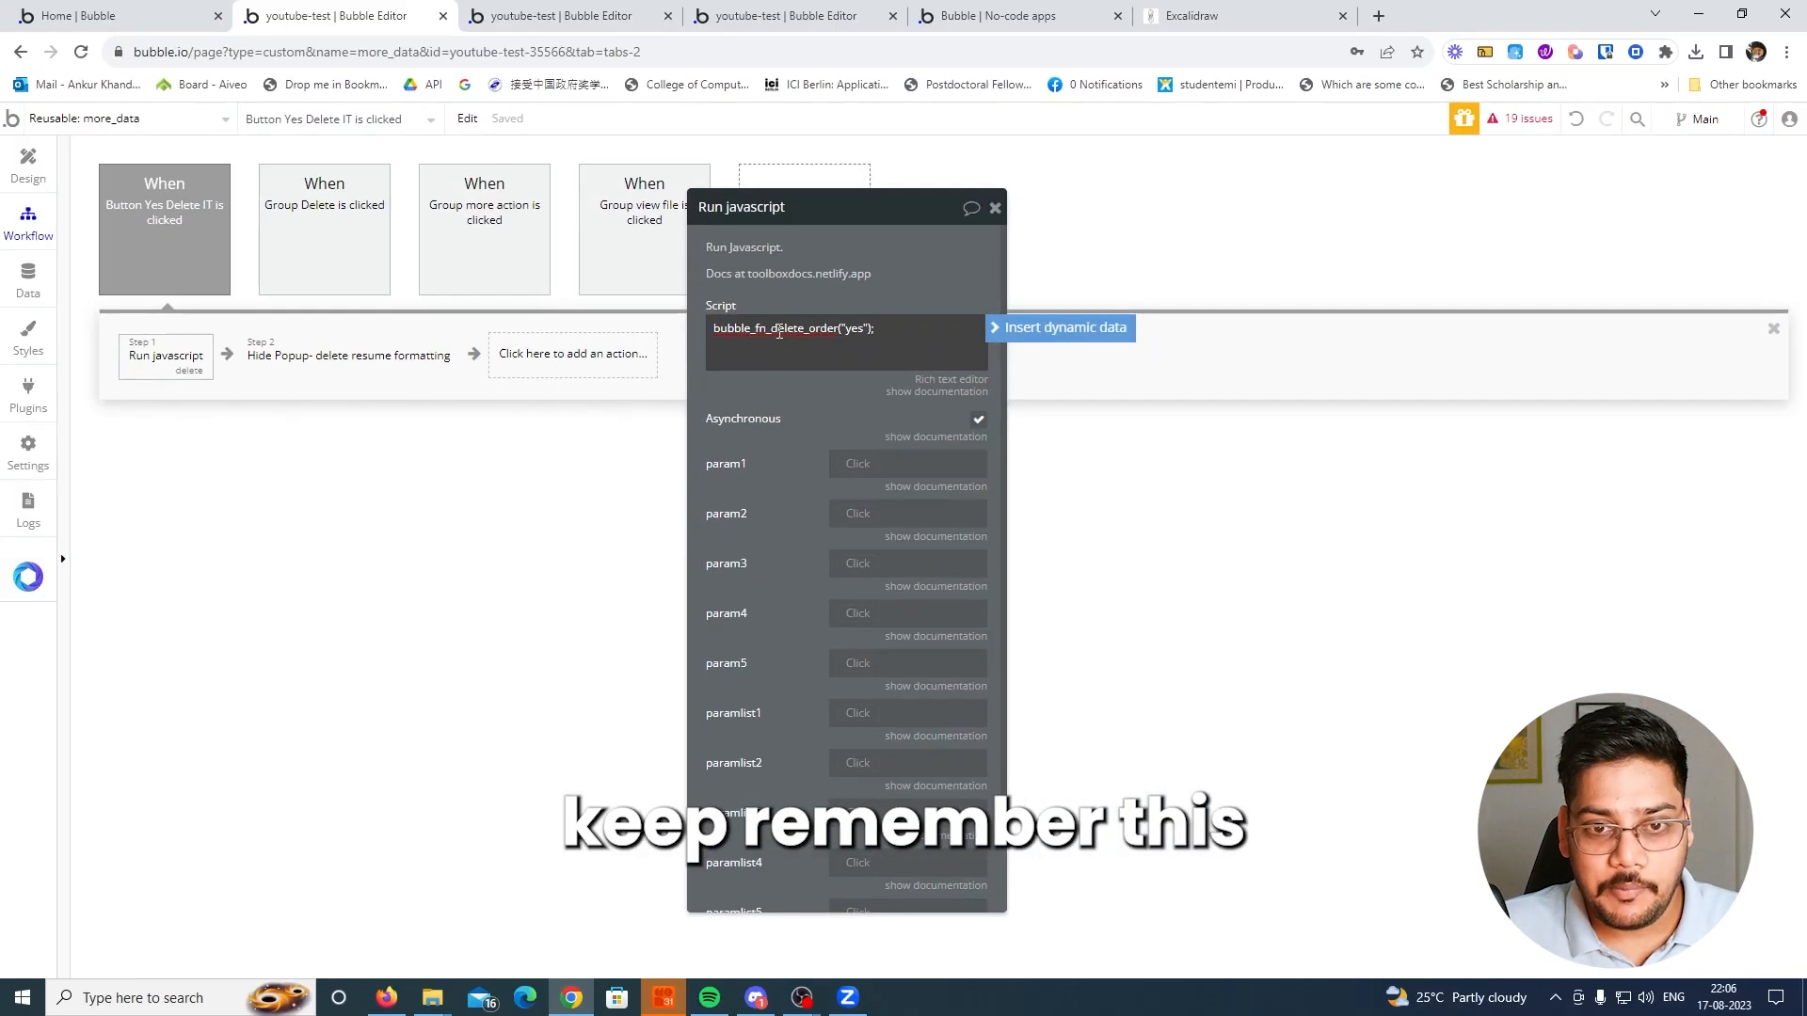
pyautogui.click(1223, 16)
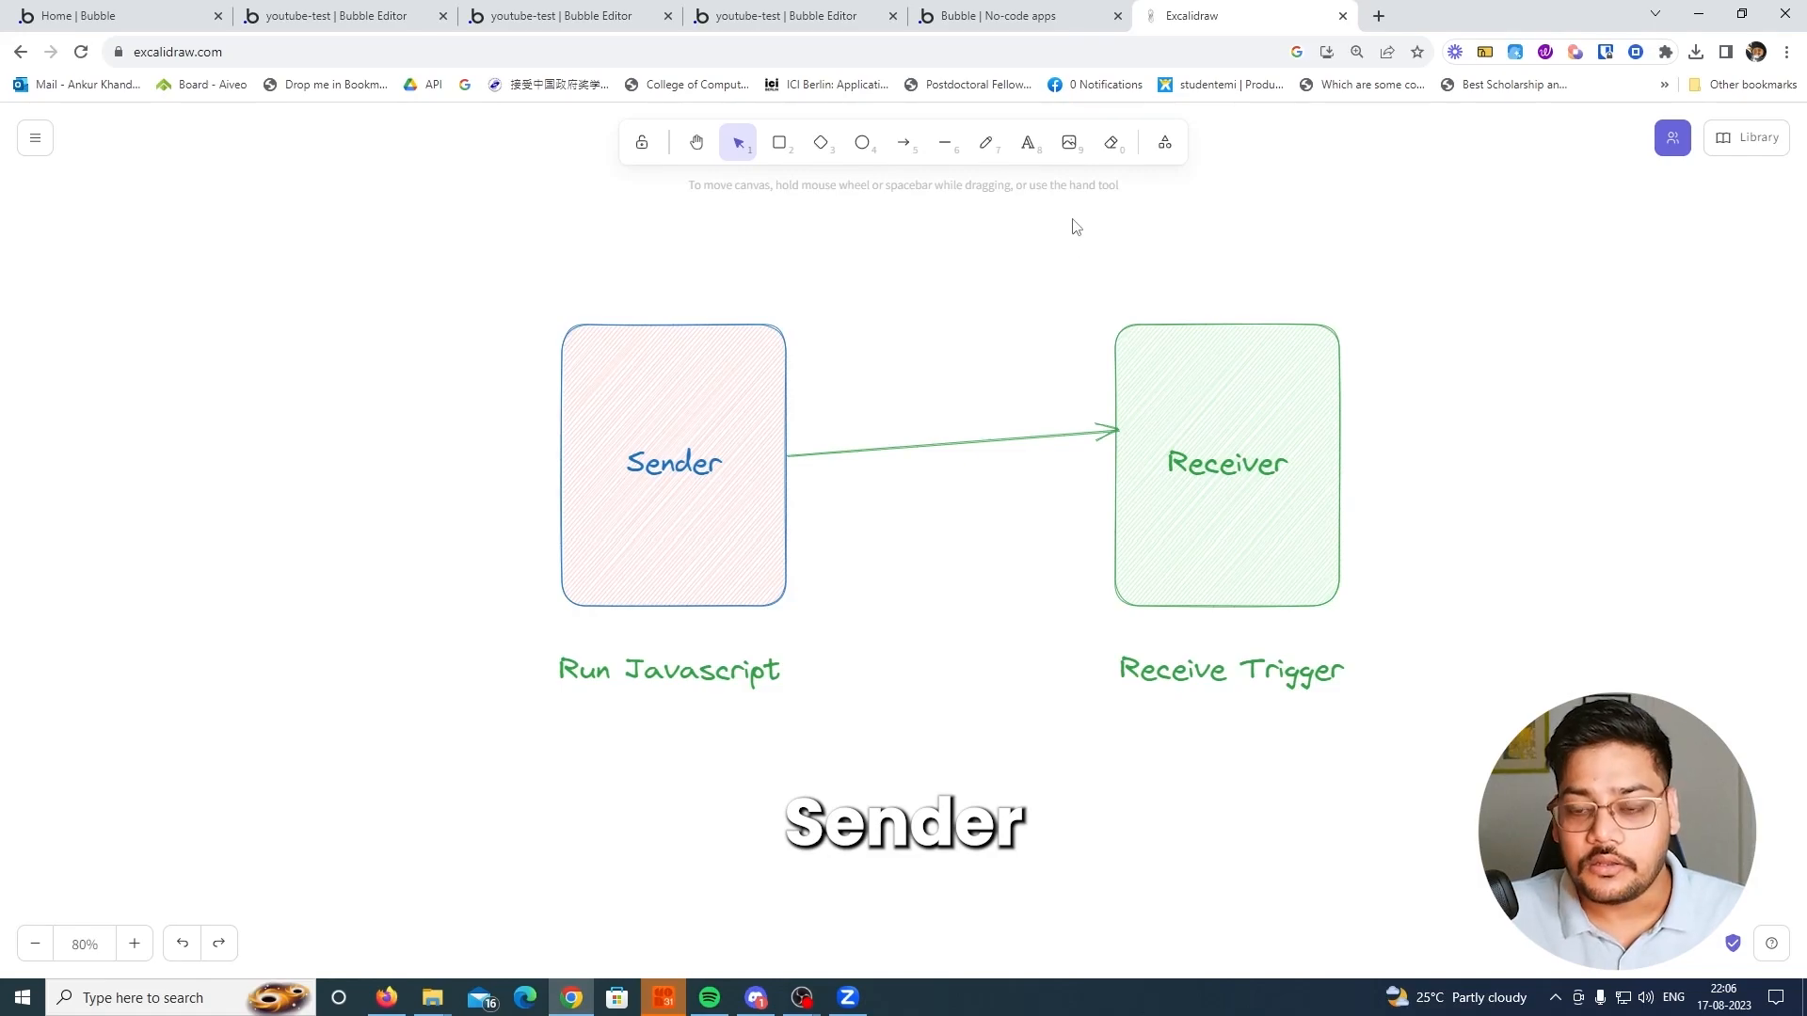
# Add a Javascript to Bubble element to the index page above the order_list element
pyautogui.click(380, 16)
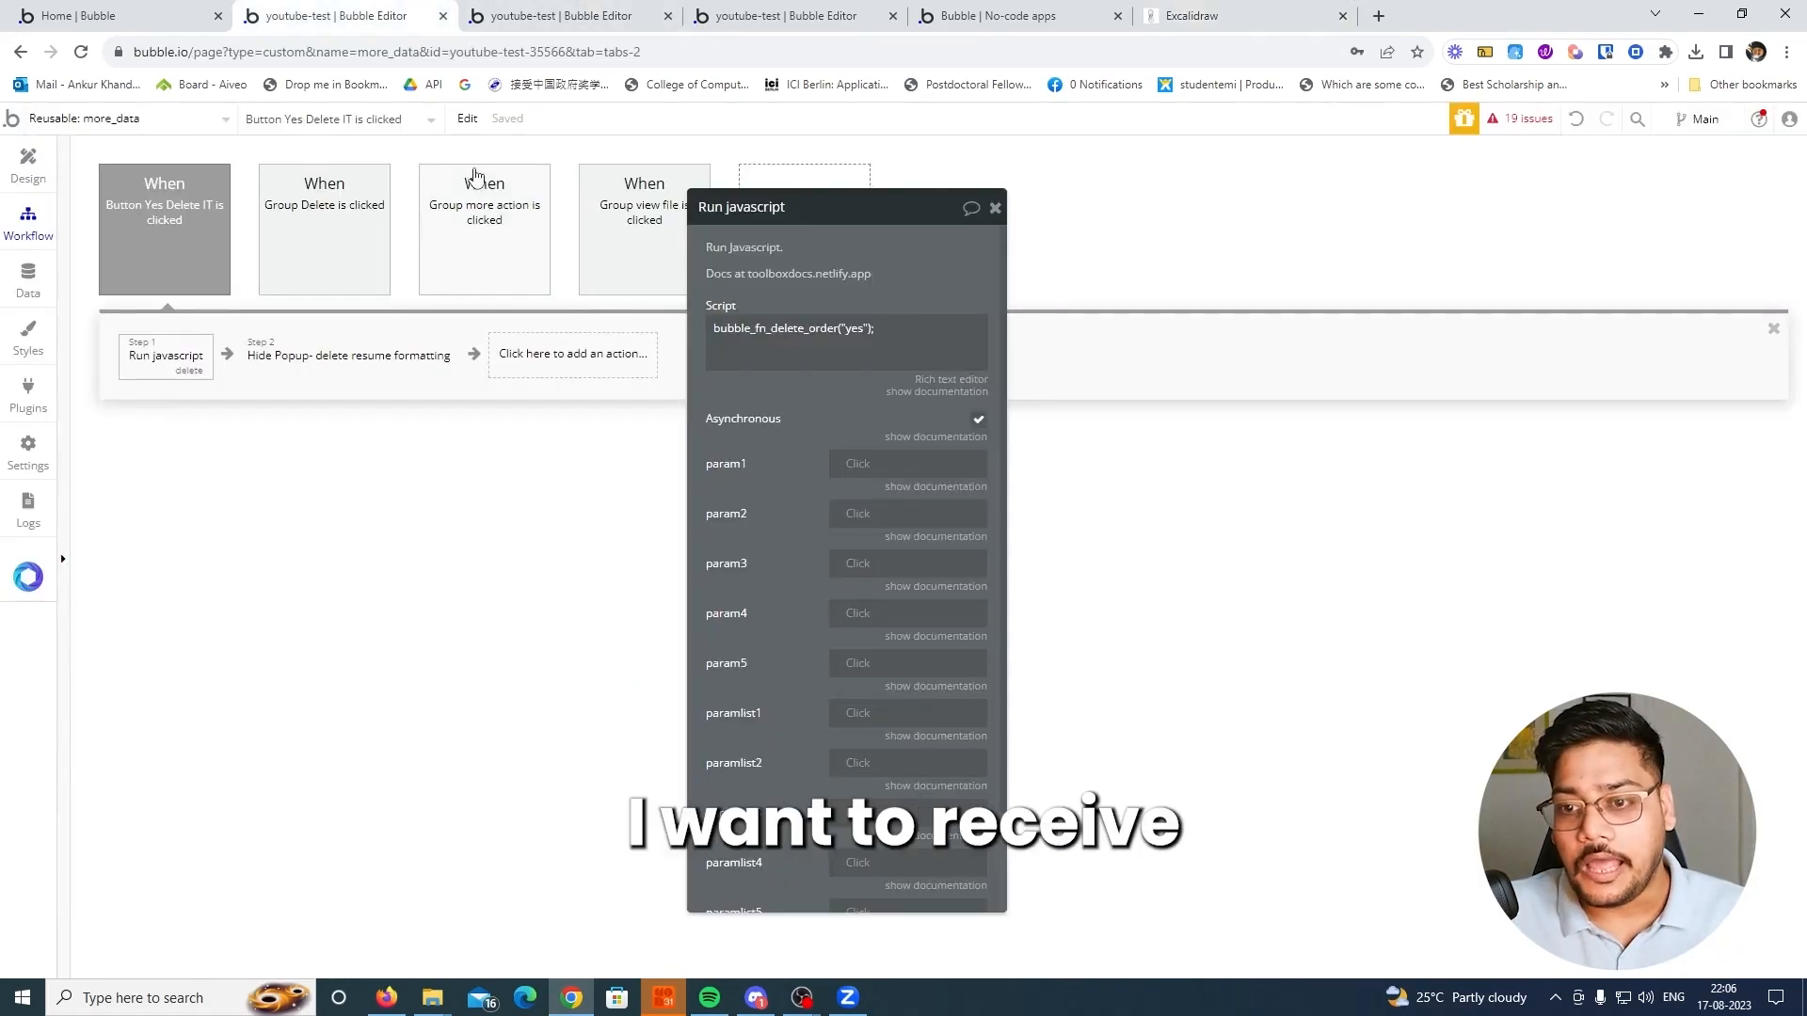
pyautogui.hotkey('ctrl', 'Tab')
pyautogui.hotkey('ctrl', 'Tab')
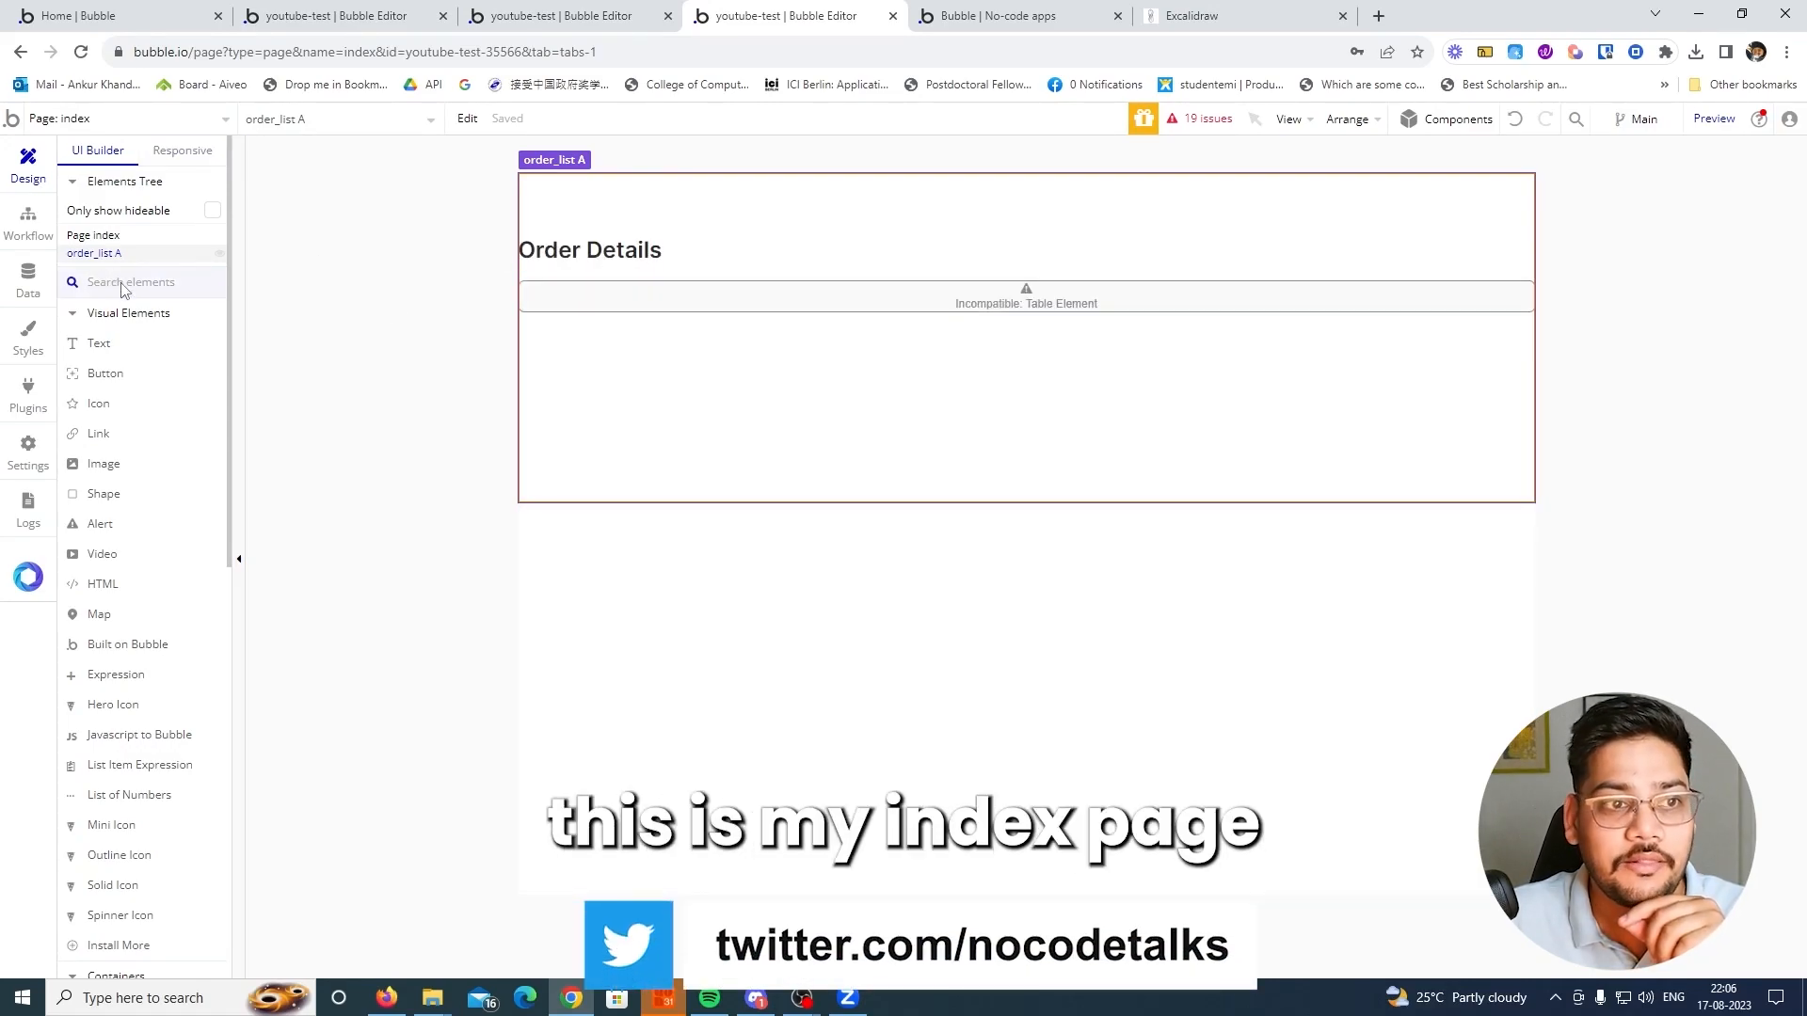
pyautogui.write('java')
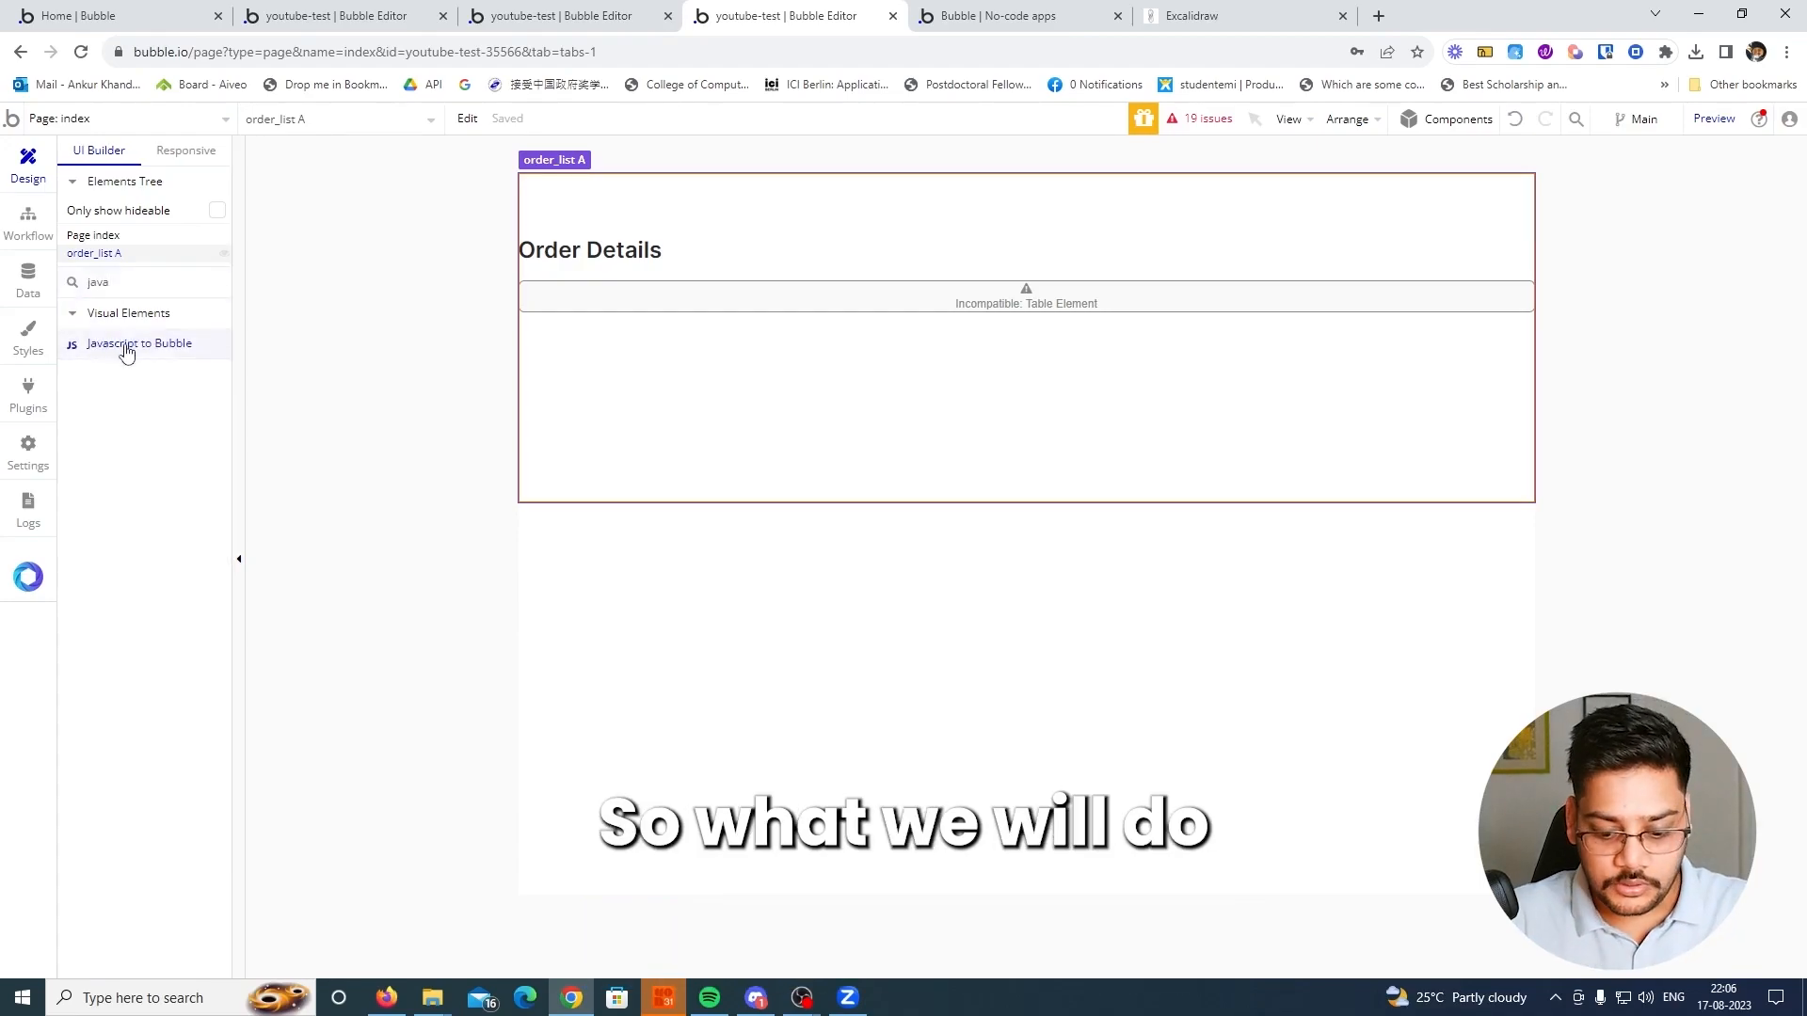
pyautogui.moveTo(122, 347); pyautogui.dragTo(624, 584)
pyautogui.click(1443, 256)
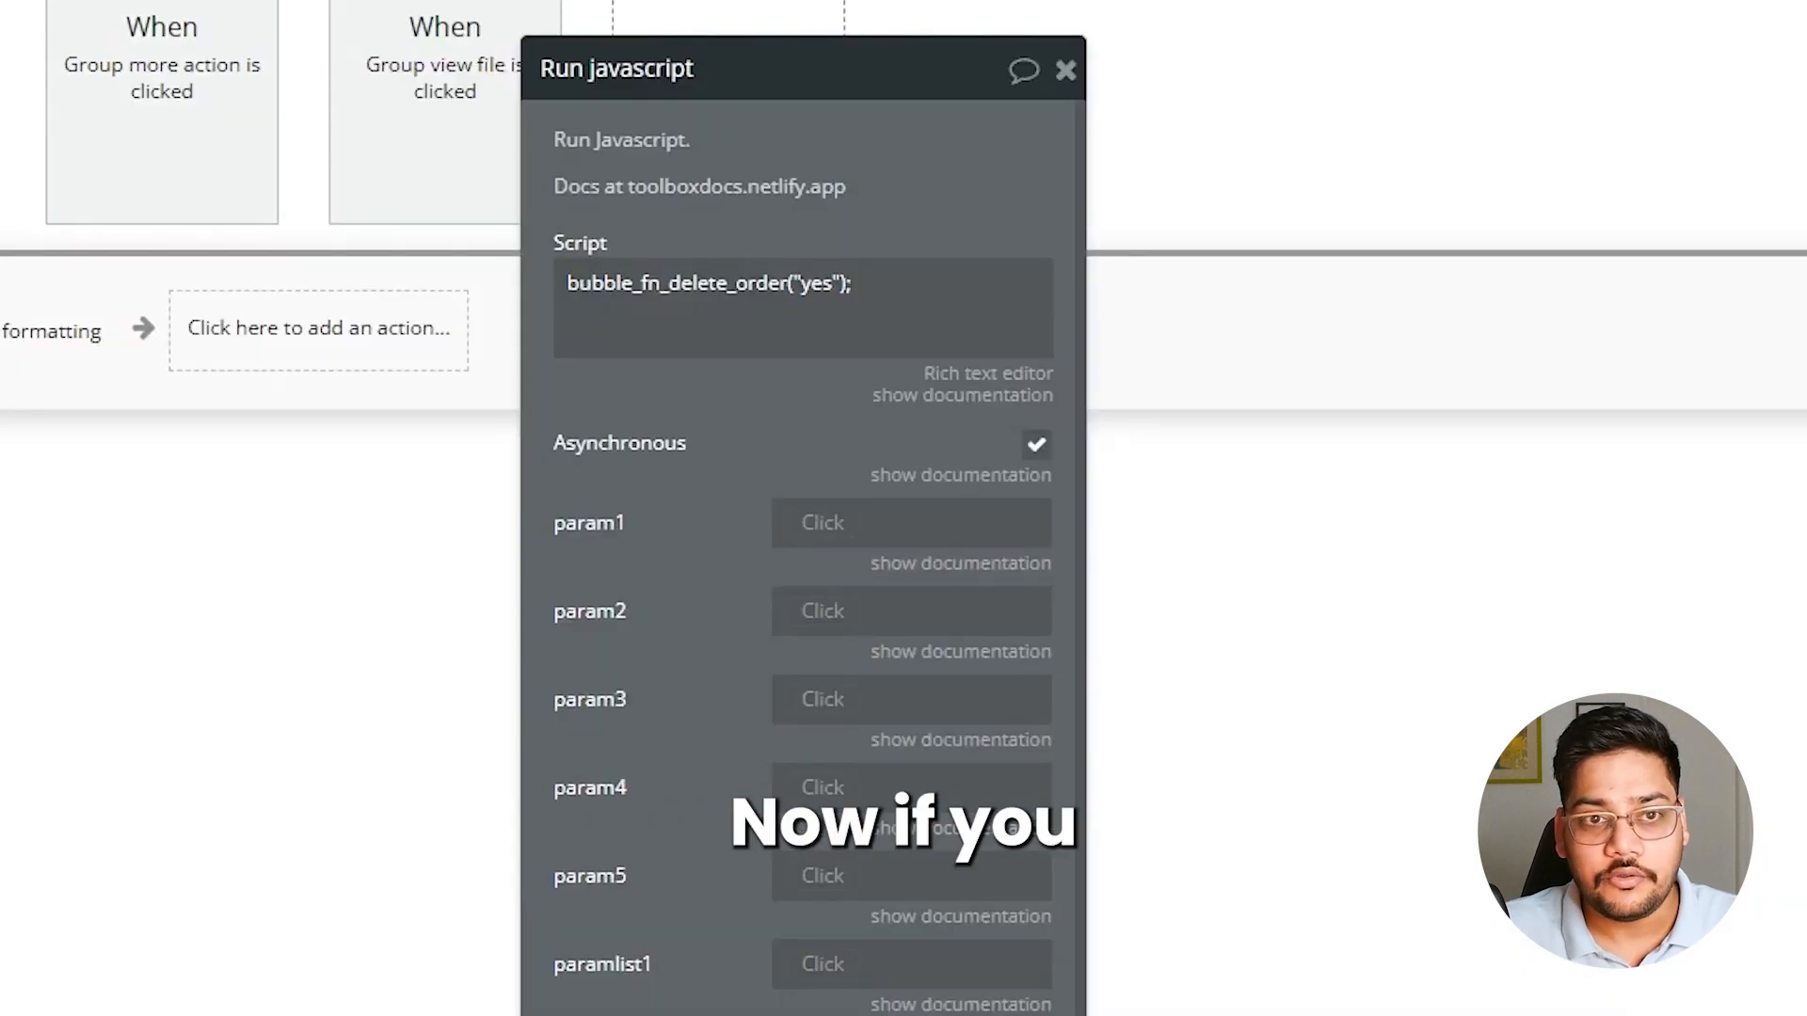
# Copy delete_order from the Run javascript script into the Javascript to Bubble element's bubble_fn_suffix
pyautogui.tripleClick(741, 298)
pyautogui.moveTo(669, 287); pyautogui.dragTo(787, 287)
pyautogui.hotkey('ctrl', 'c')
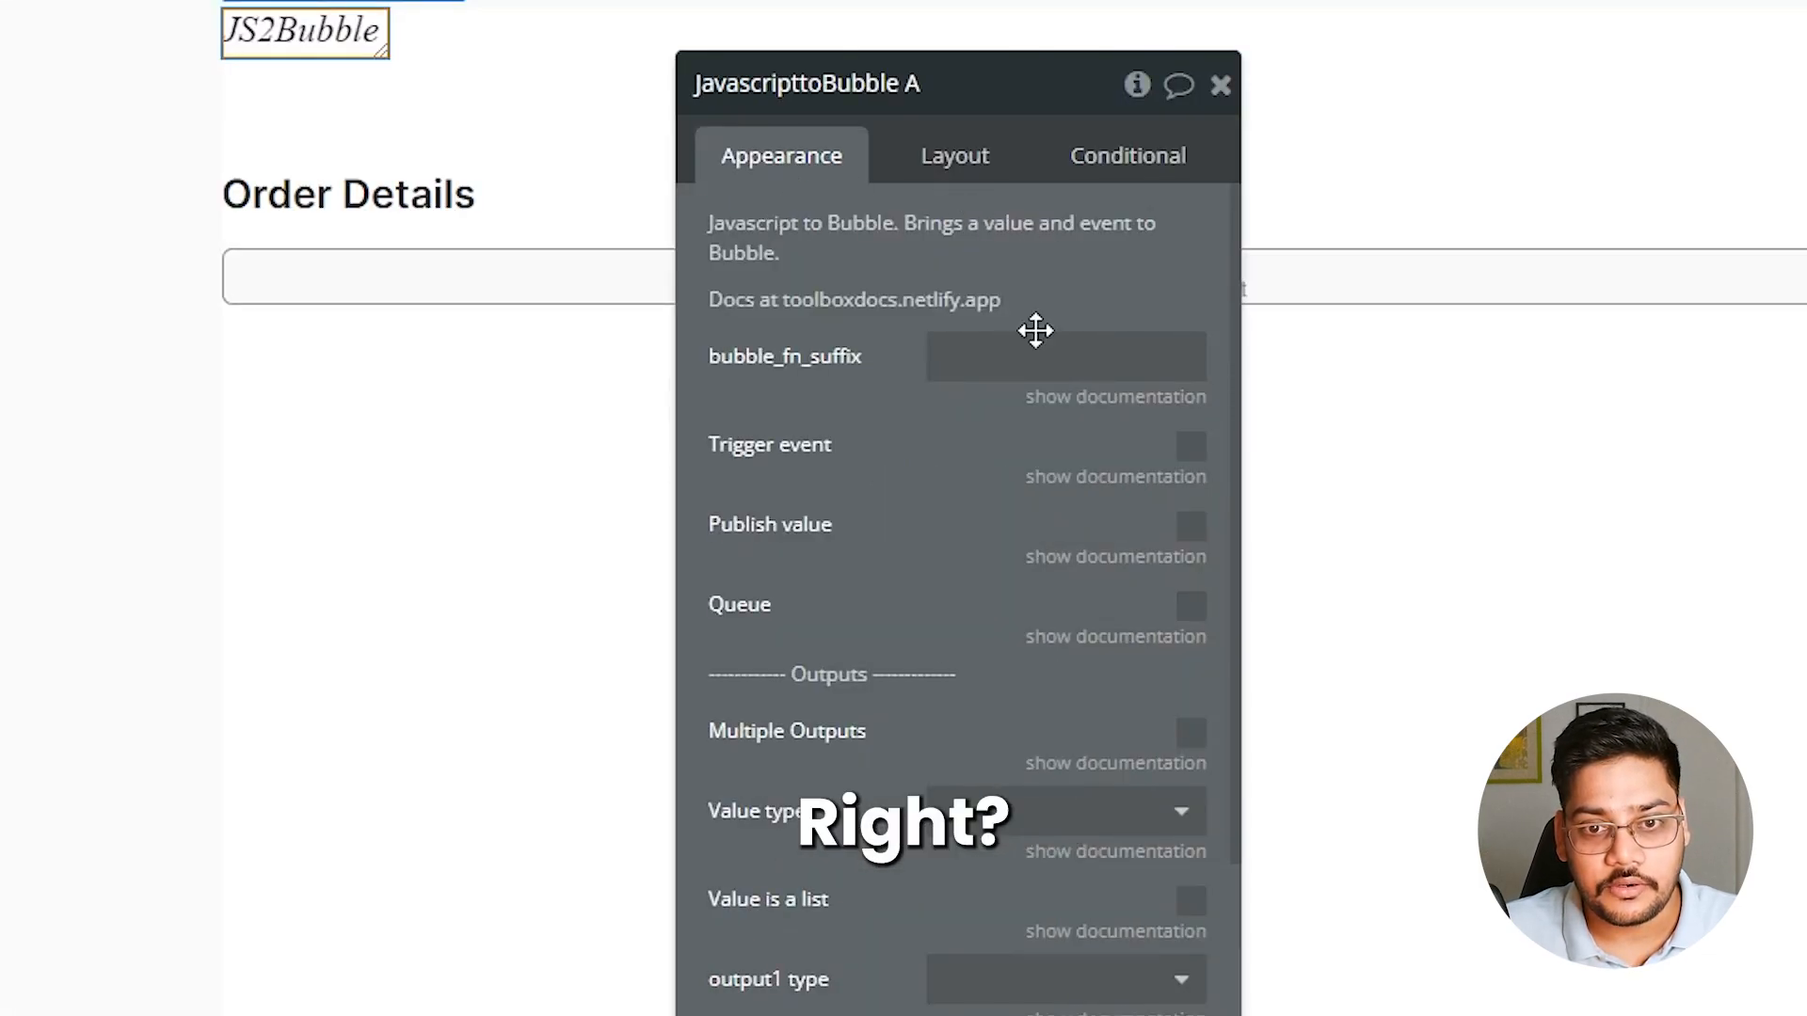
pyautogui.click(1002, 356)
pyautogui.hotkey('ctrl', 'v')
pyautogui.click(972, 455)
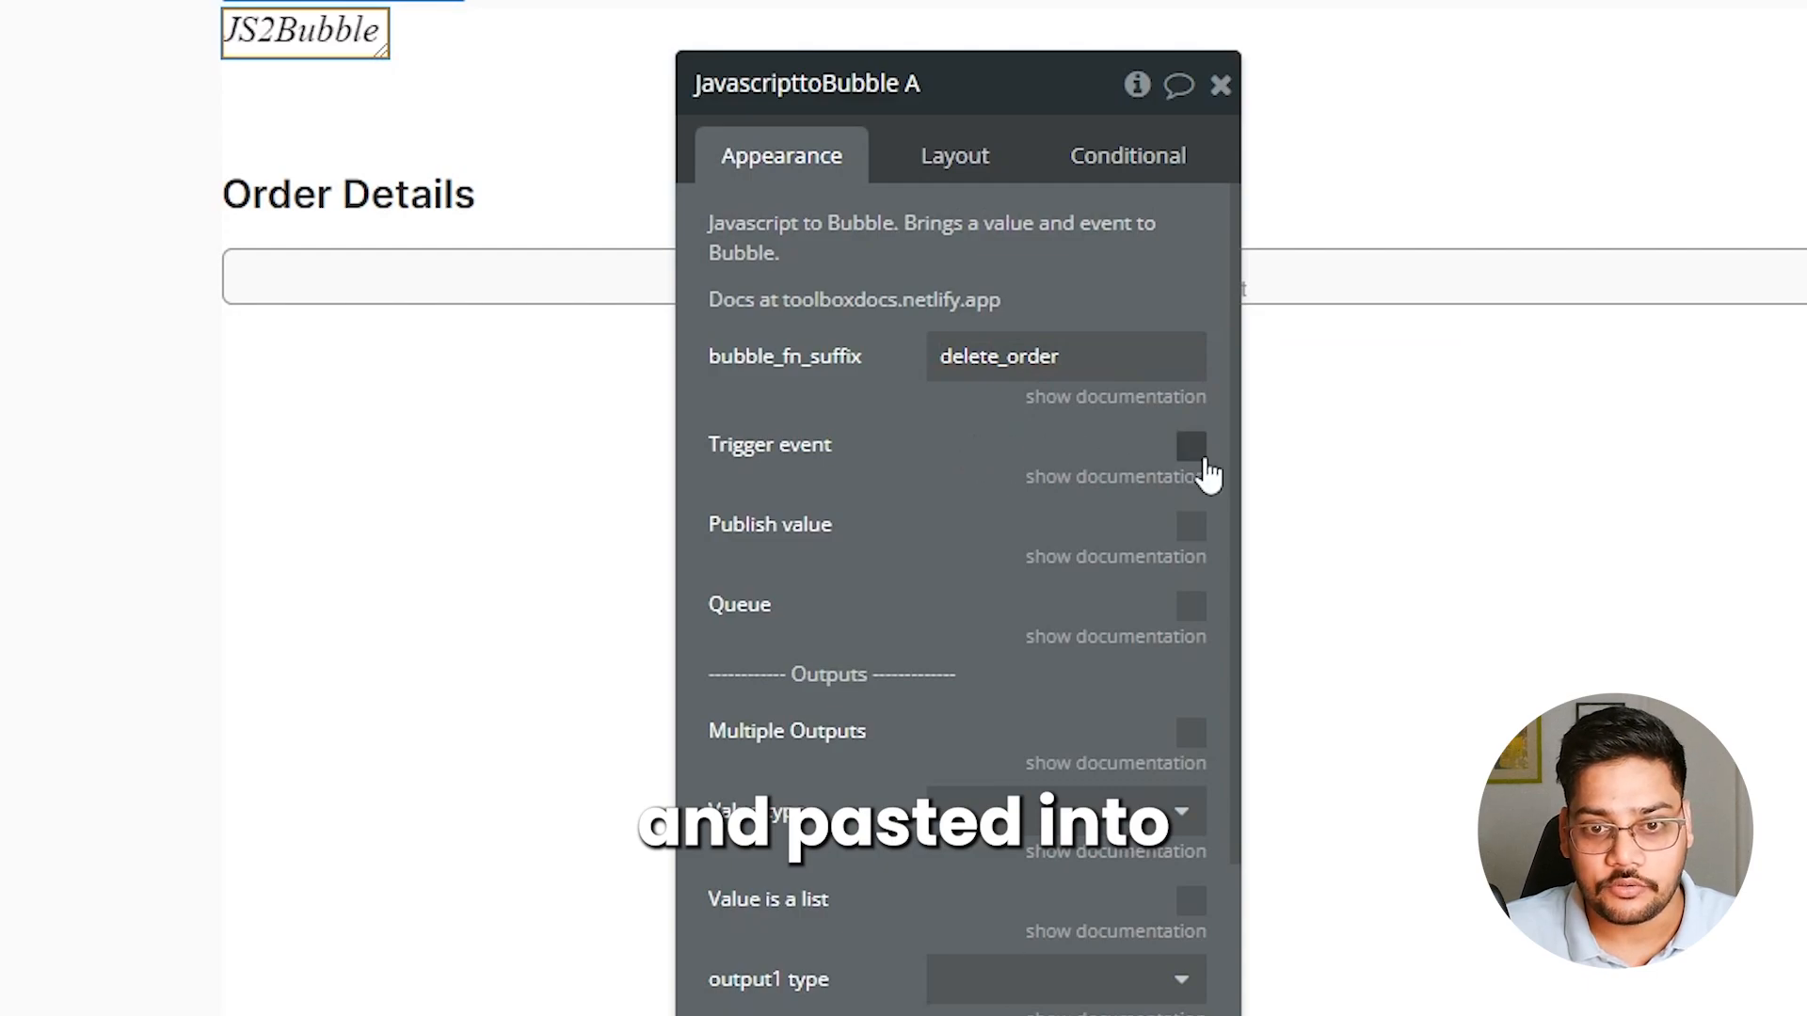
# Enable Trigger event and Publish value on the Javascript to Bubble element and set its value type to text
pyautogui.click(1192, 450)
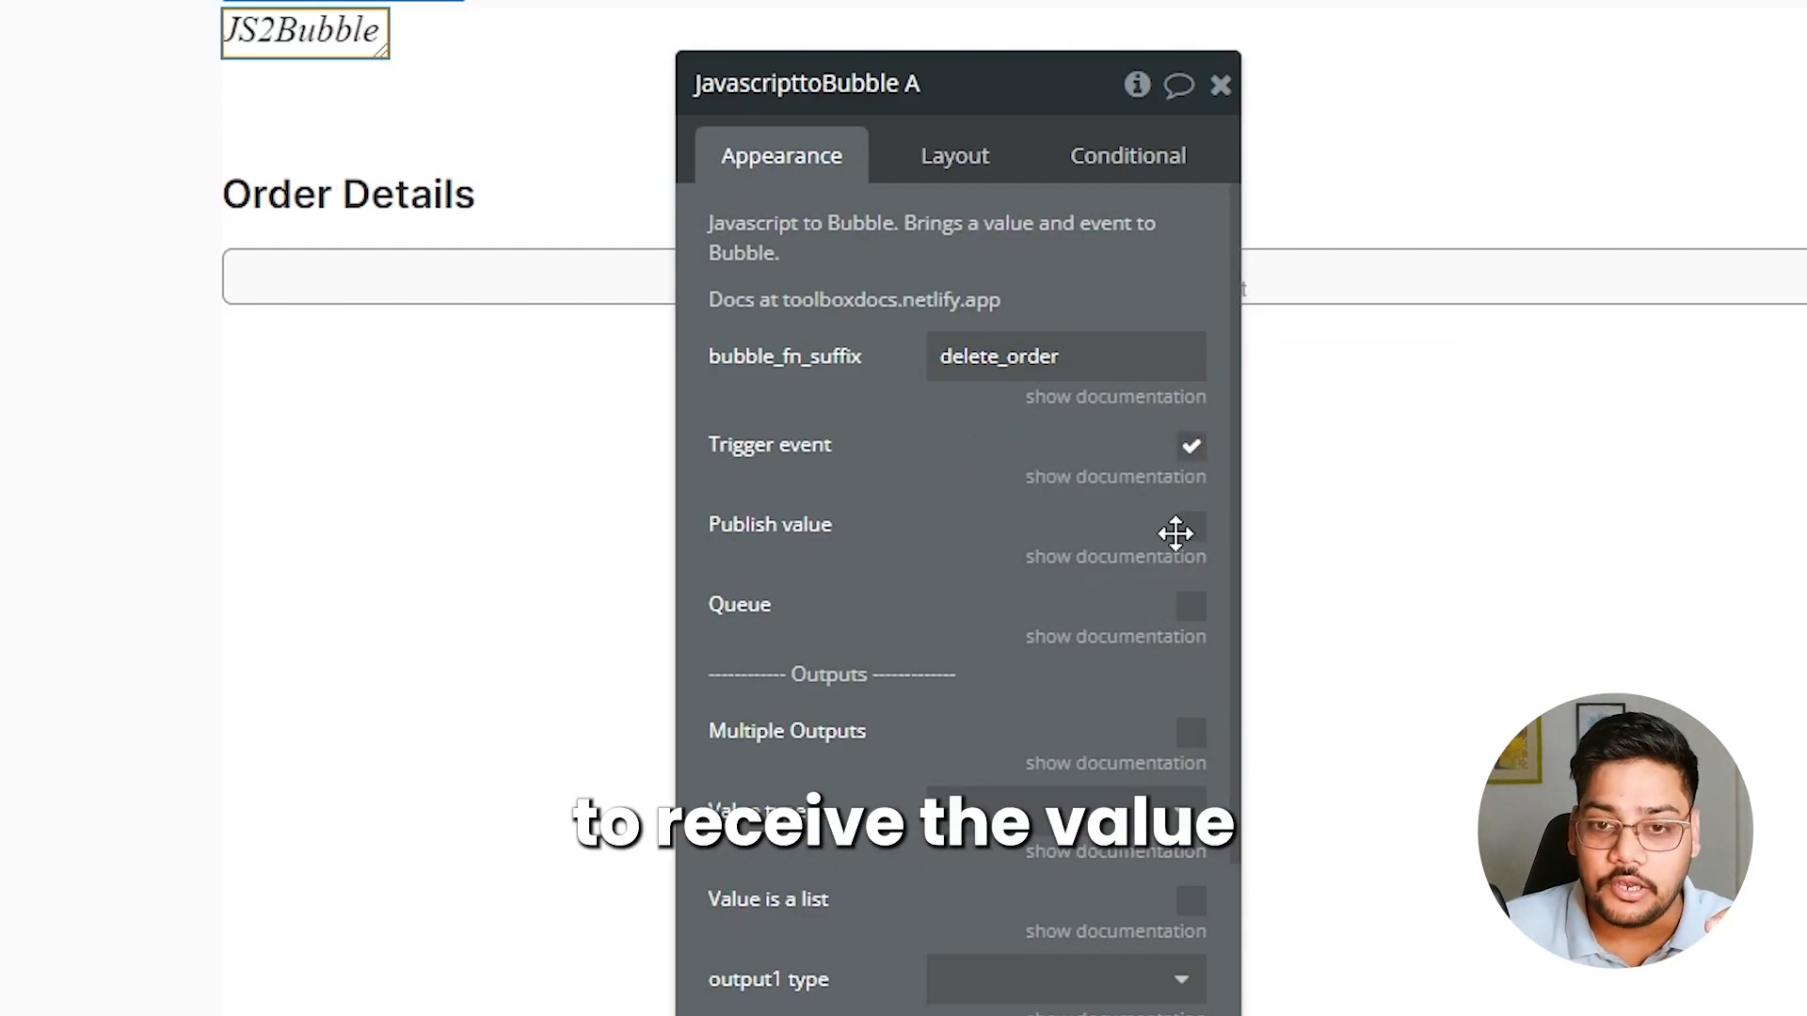
pyautogui.click(1191, 527)
pyautogui.scroll(-2, 838, 716)
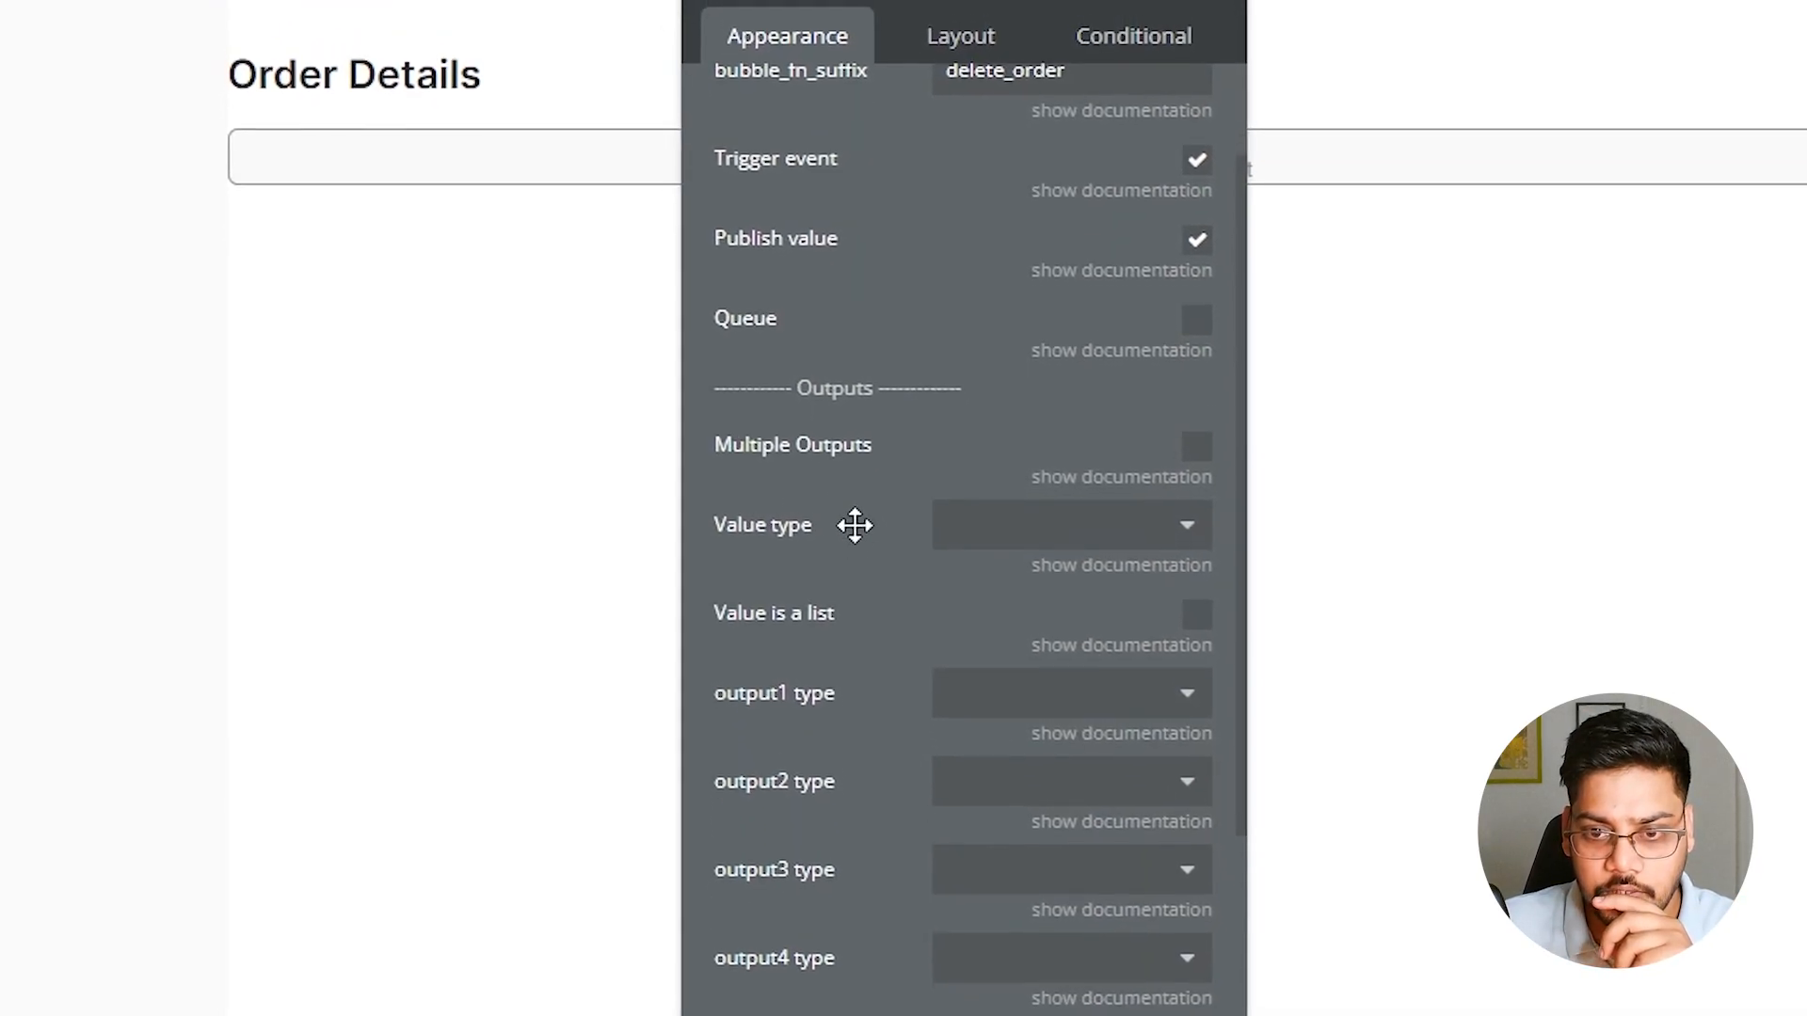
pyautogui.click(1158, 566)
pyautogui.write('te')
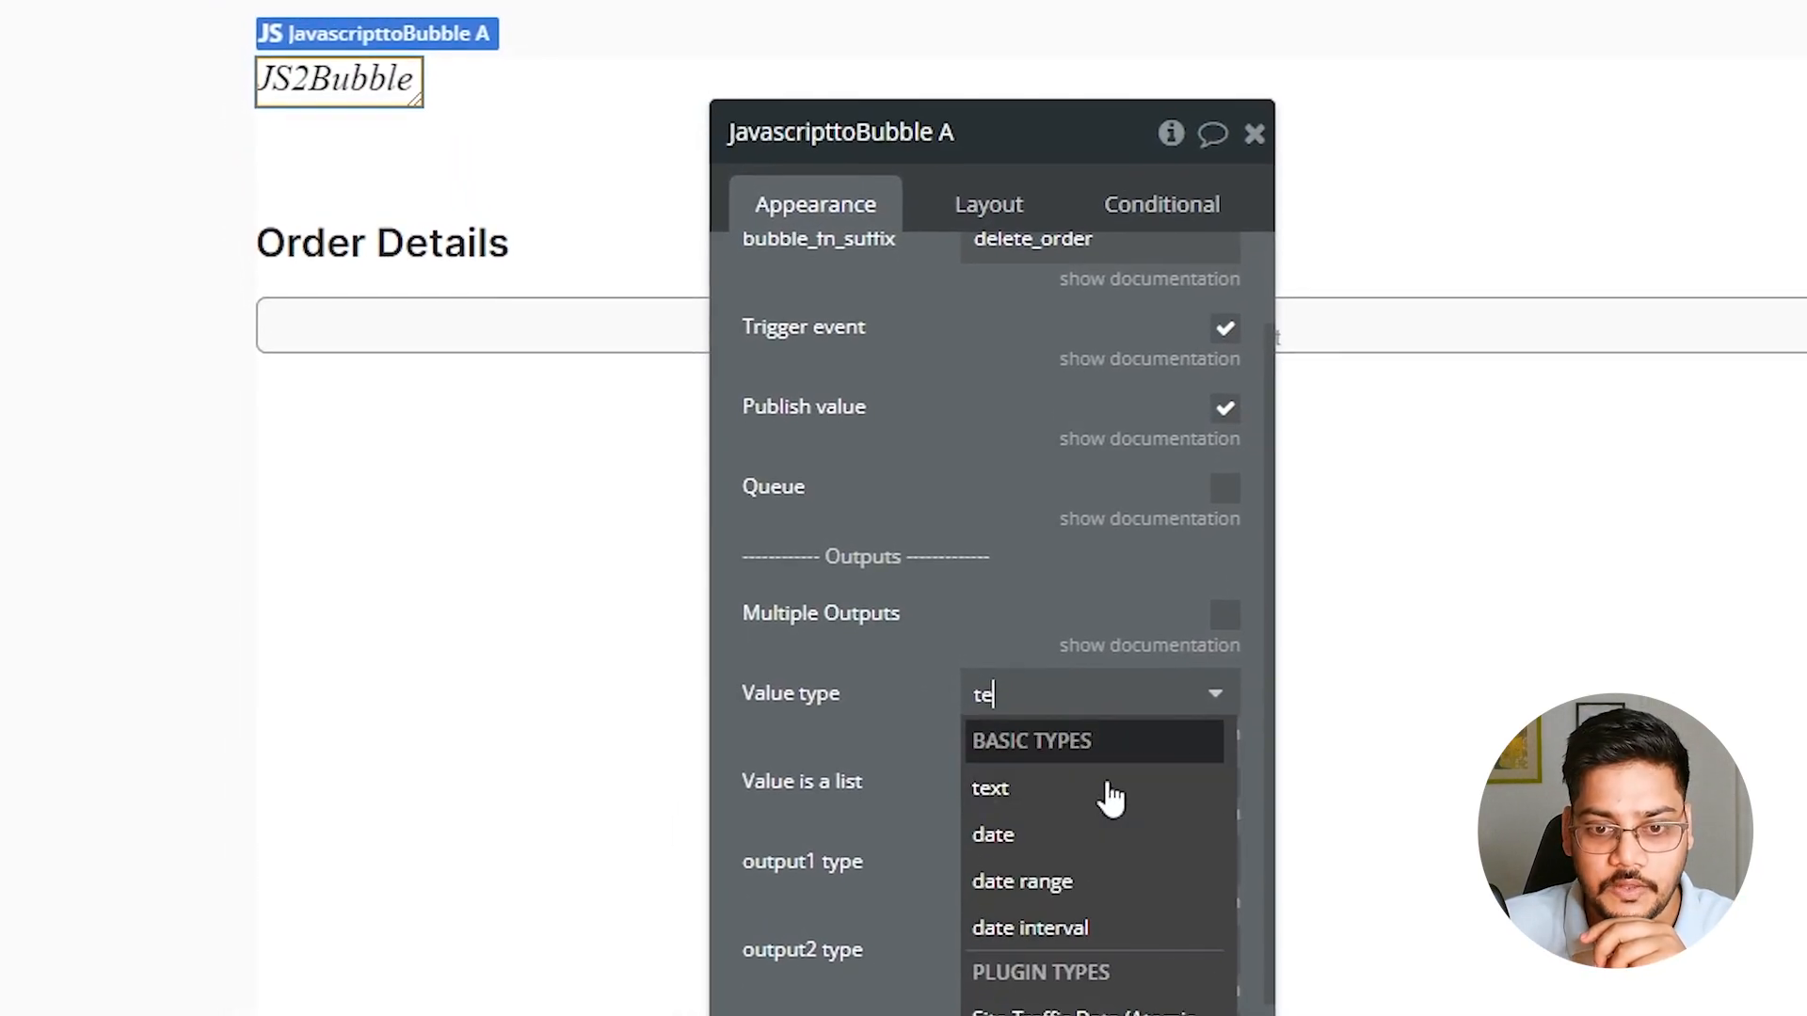
pyautogui.click(1070, 852)
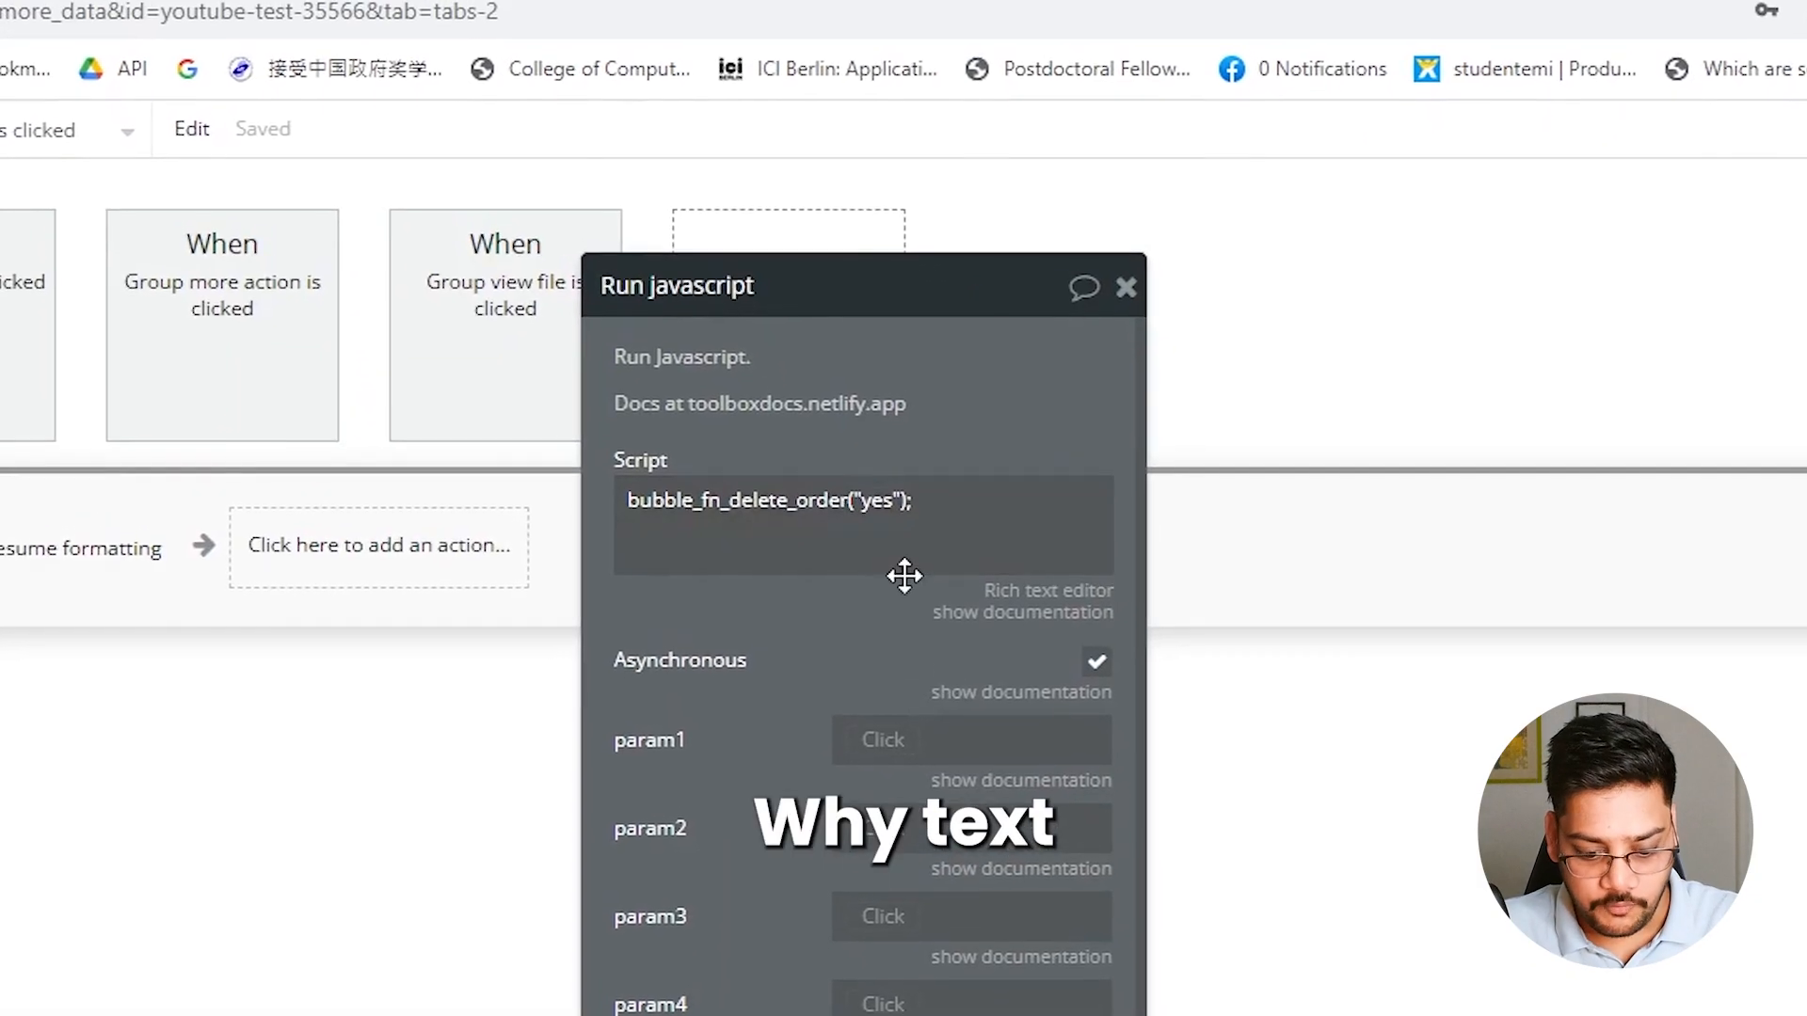
# Check the parameter in the Run javascript script and set the receiver element's output1 type to text
pyautogui.tripleClick(925, 574)
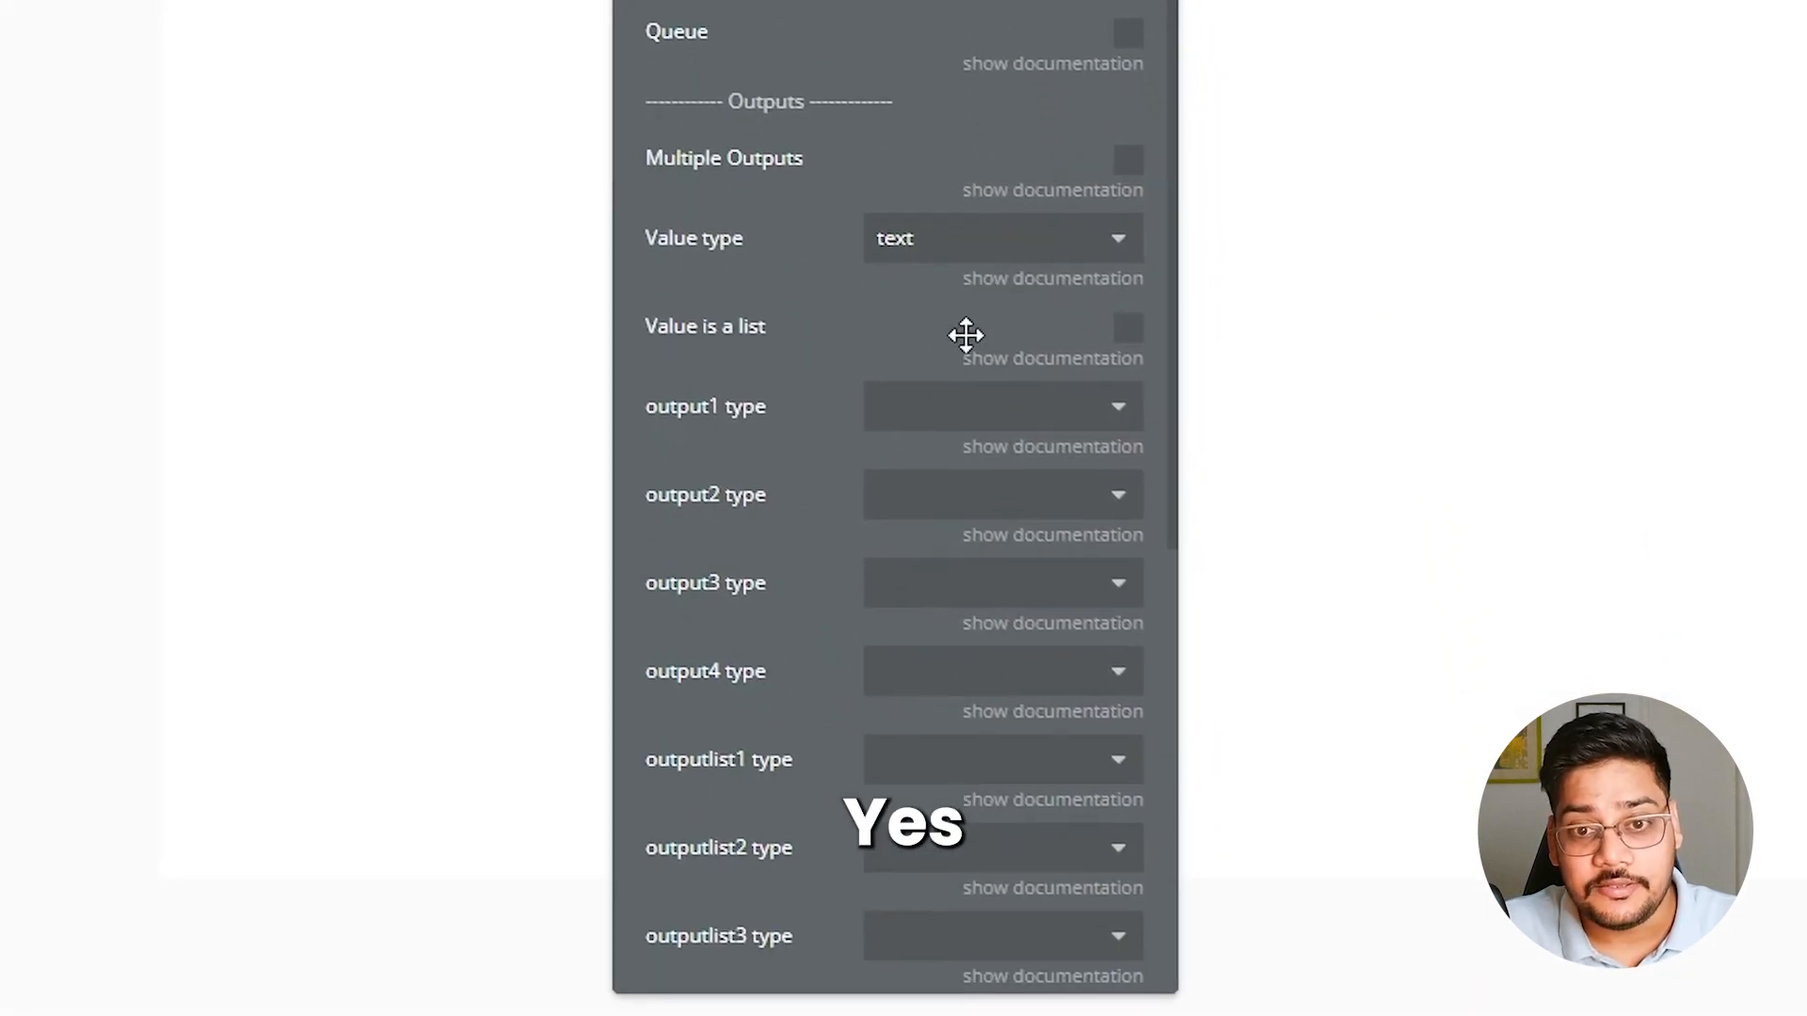
pyautogui.click(982, 423)
pyautogui.write('te')
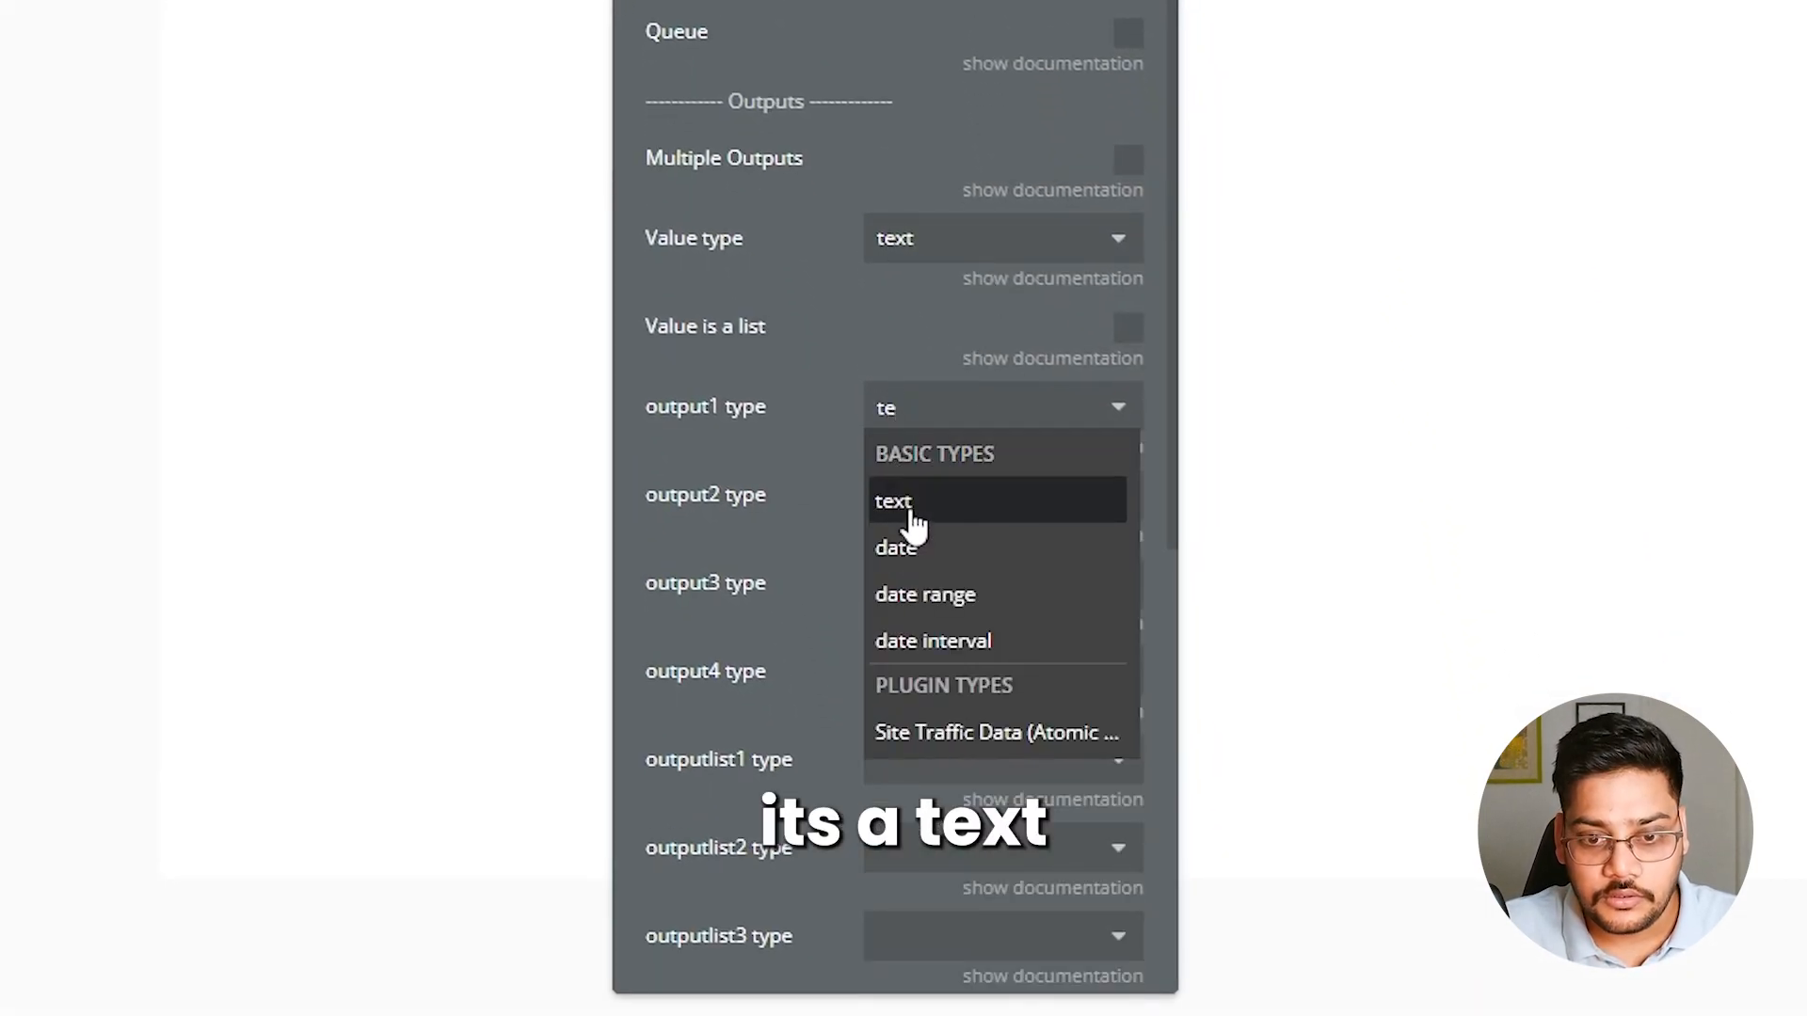
pyautogui.click(901, 506)
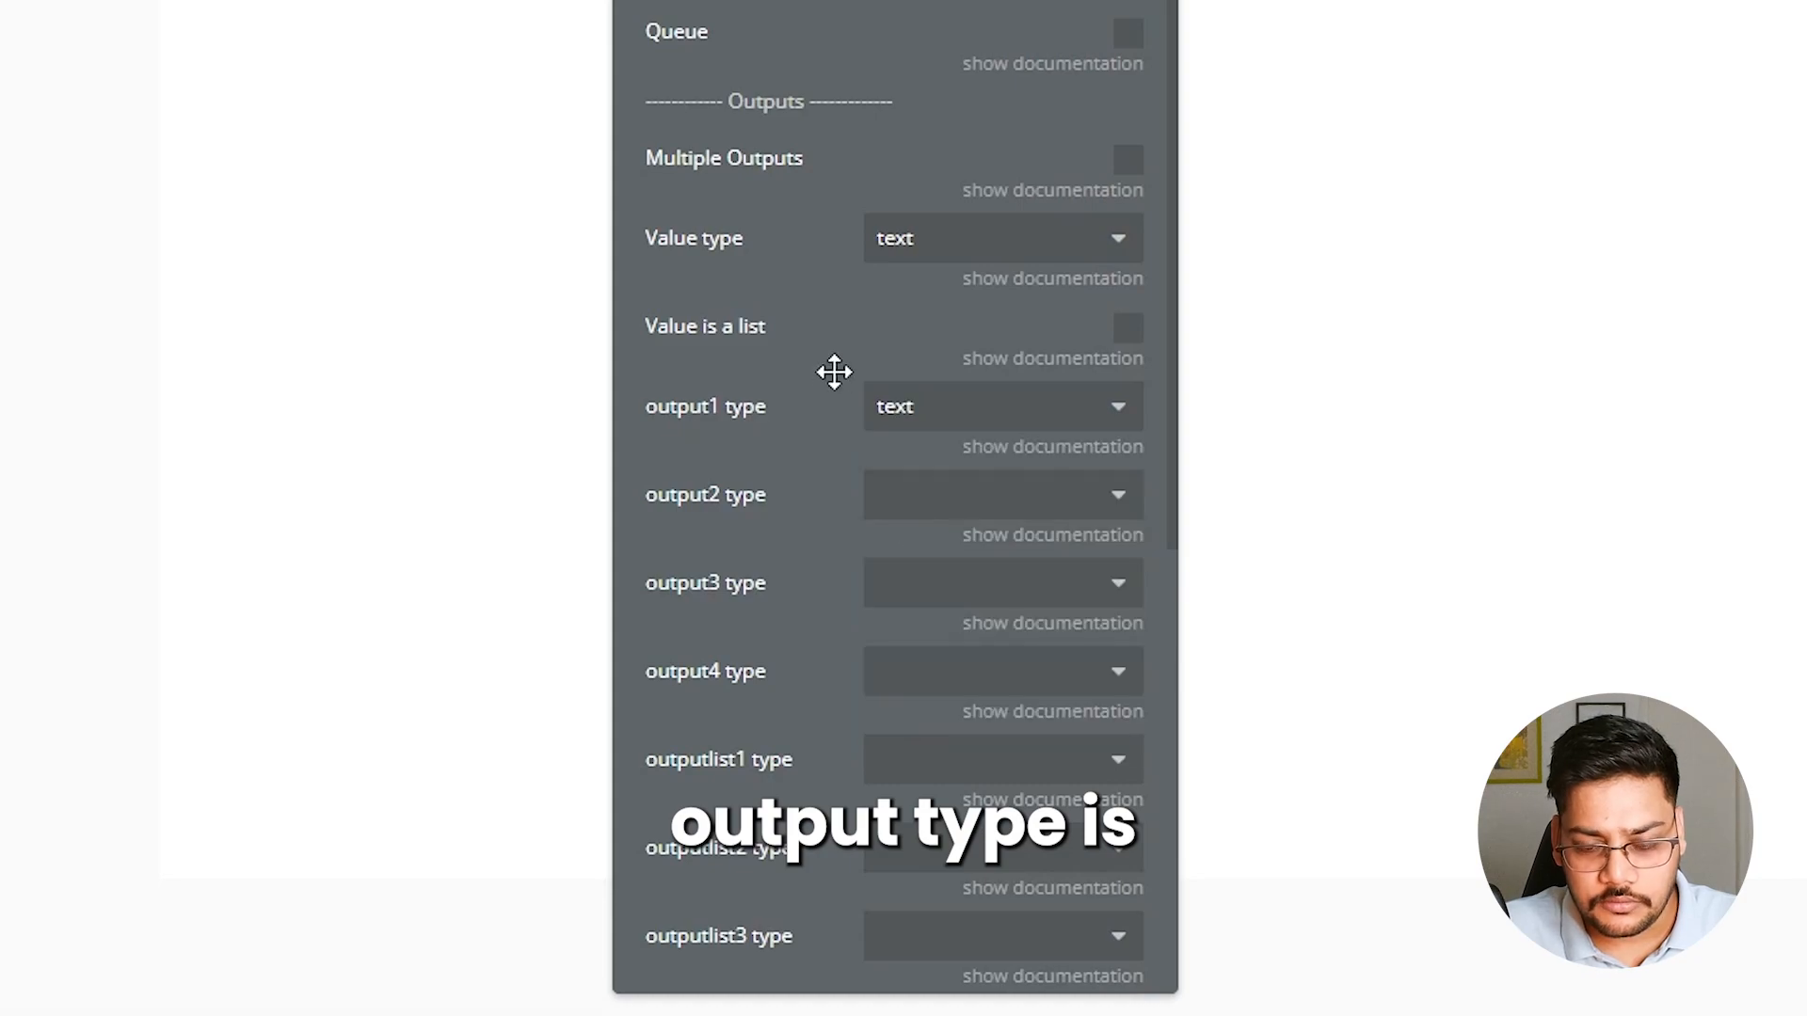
pyautogui.scroll(3, 935, 273)
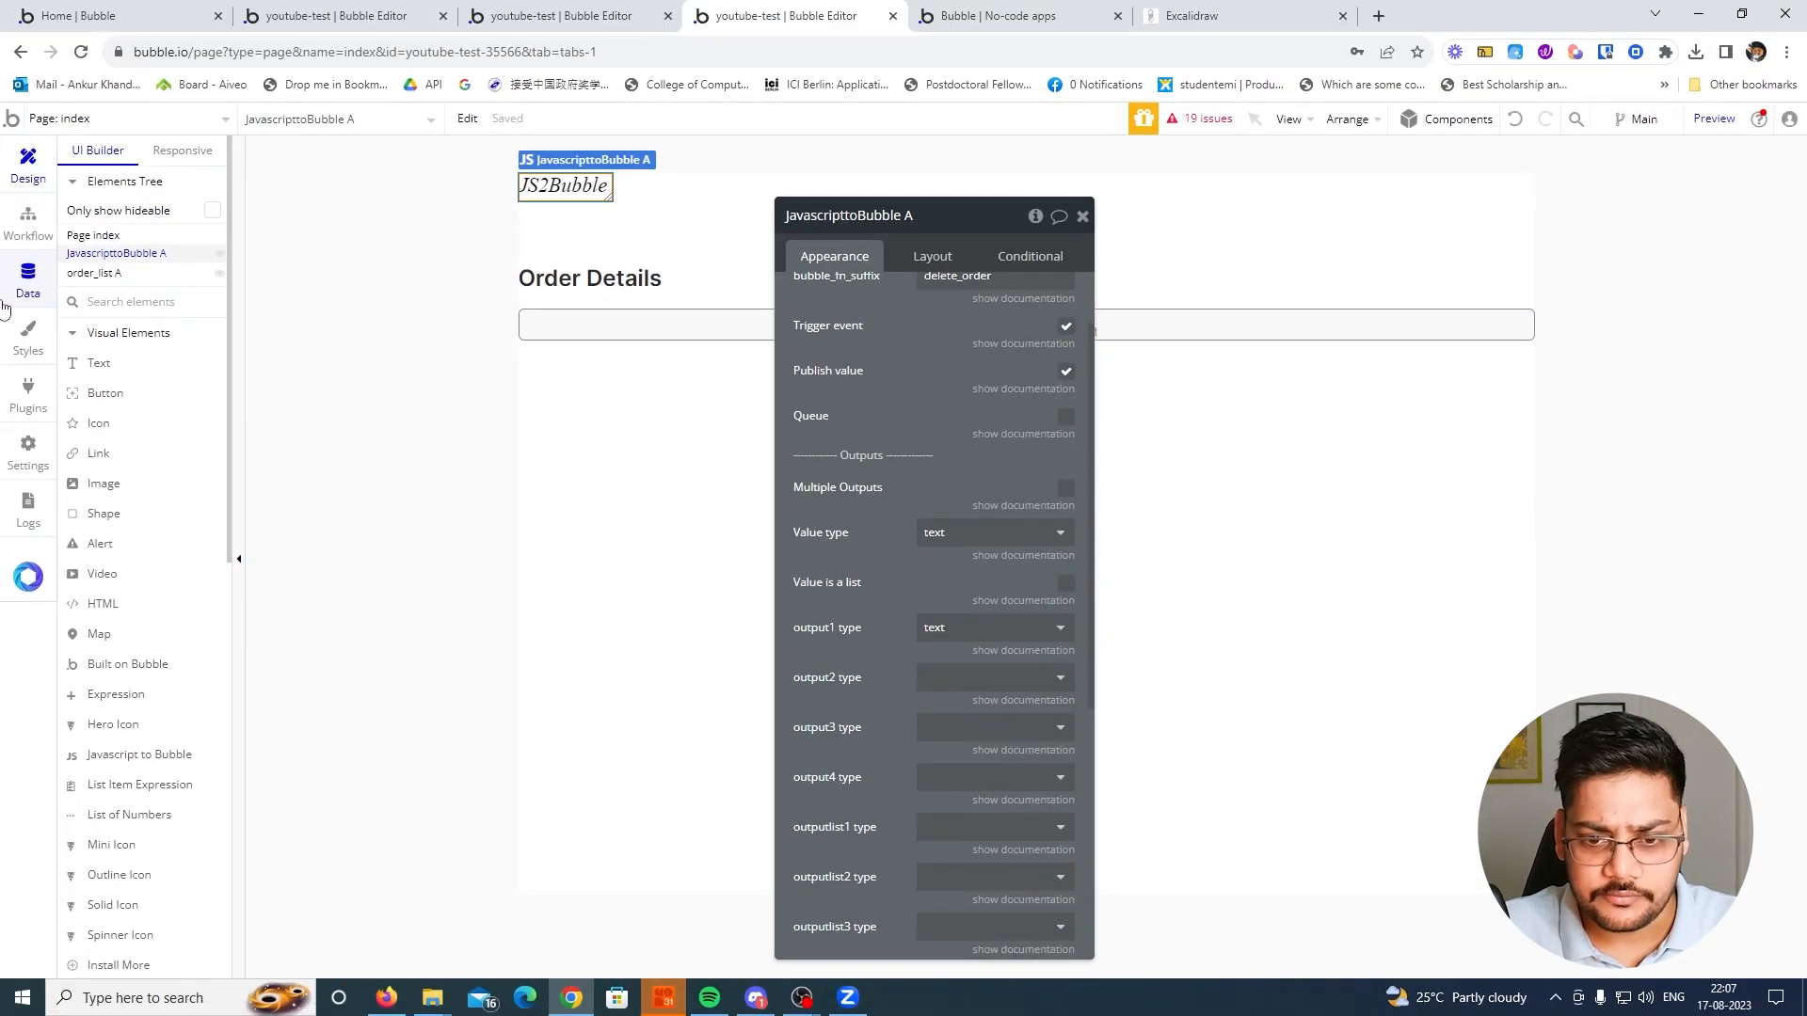
# Create a Javascript to Bubble event for JavascripttoBubble A in the index page's workflow
pyautogui.click(28, 226)
pyautogui.click(148, 224)
pyautogui.moveTo(146, 381)
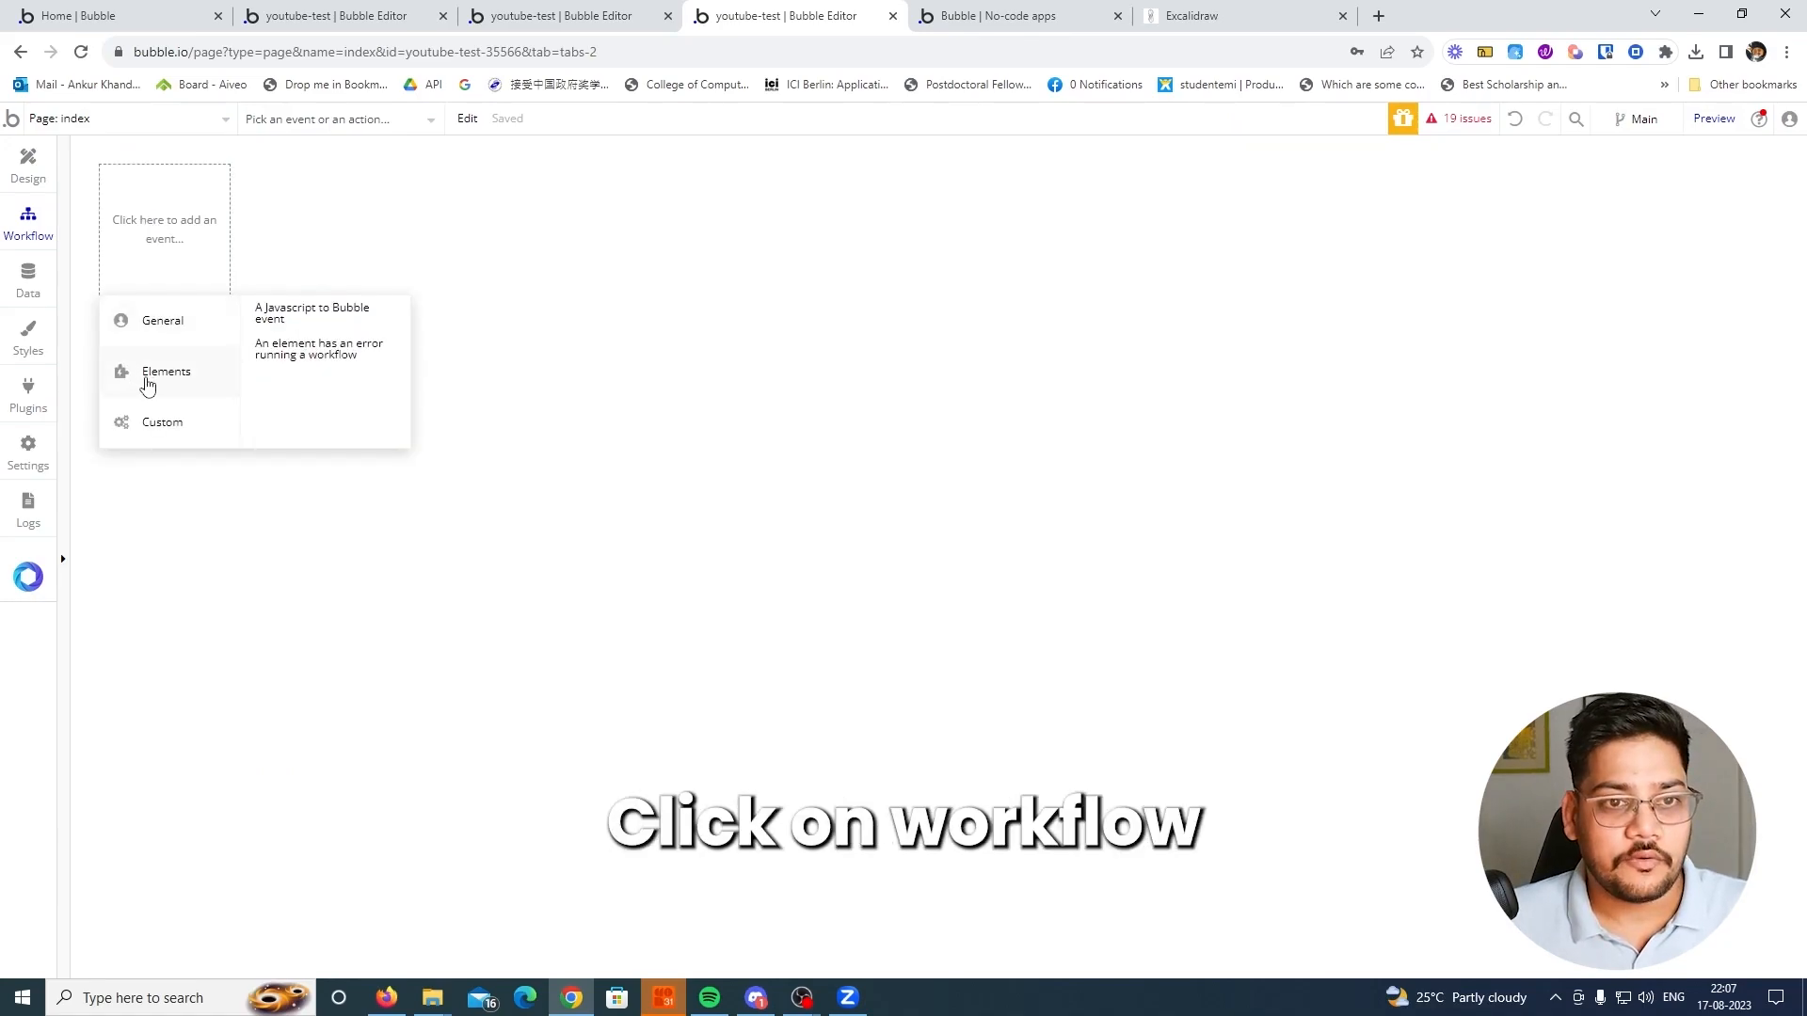
pyautogui.click(279, 325)
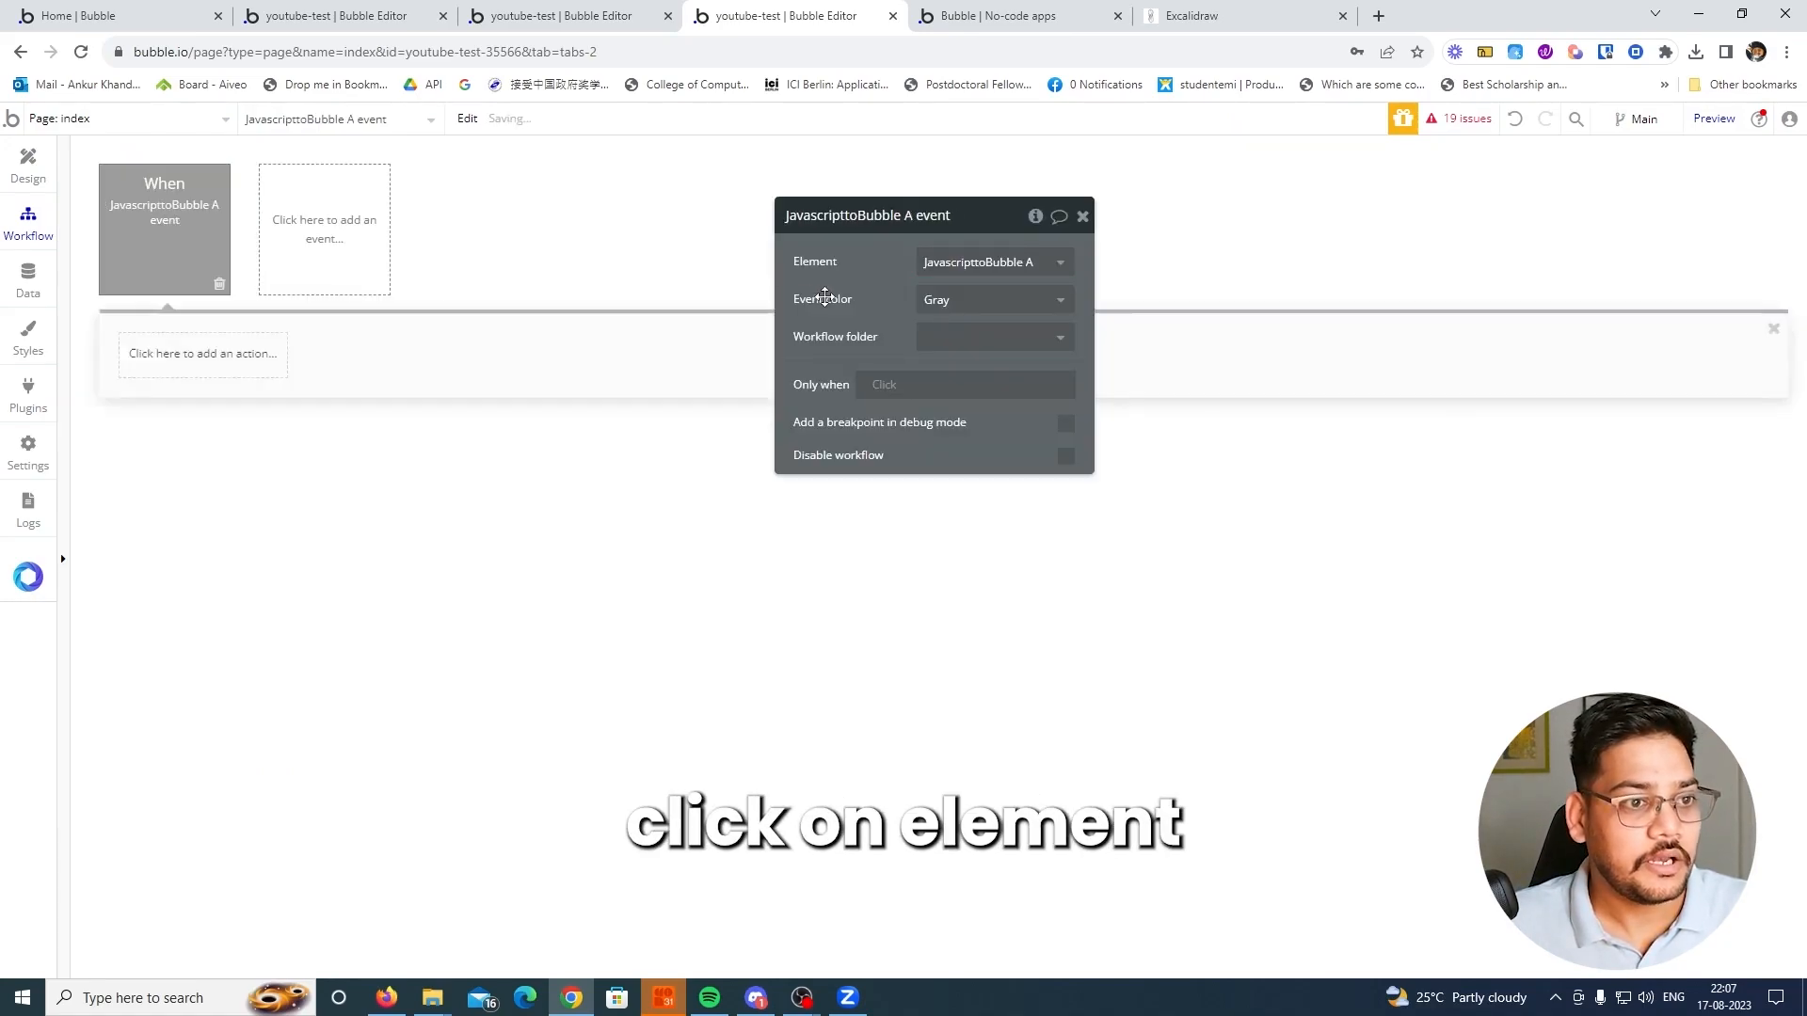
pyautogui.moveTo(890, 285); pyautogui.dragTo(761, 320)
pyautogui.click(858, 295)
pyautogui.click(828, 317)
pyautogui.click(242, 355)
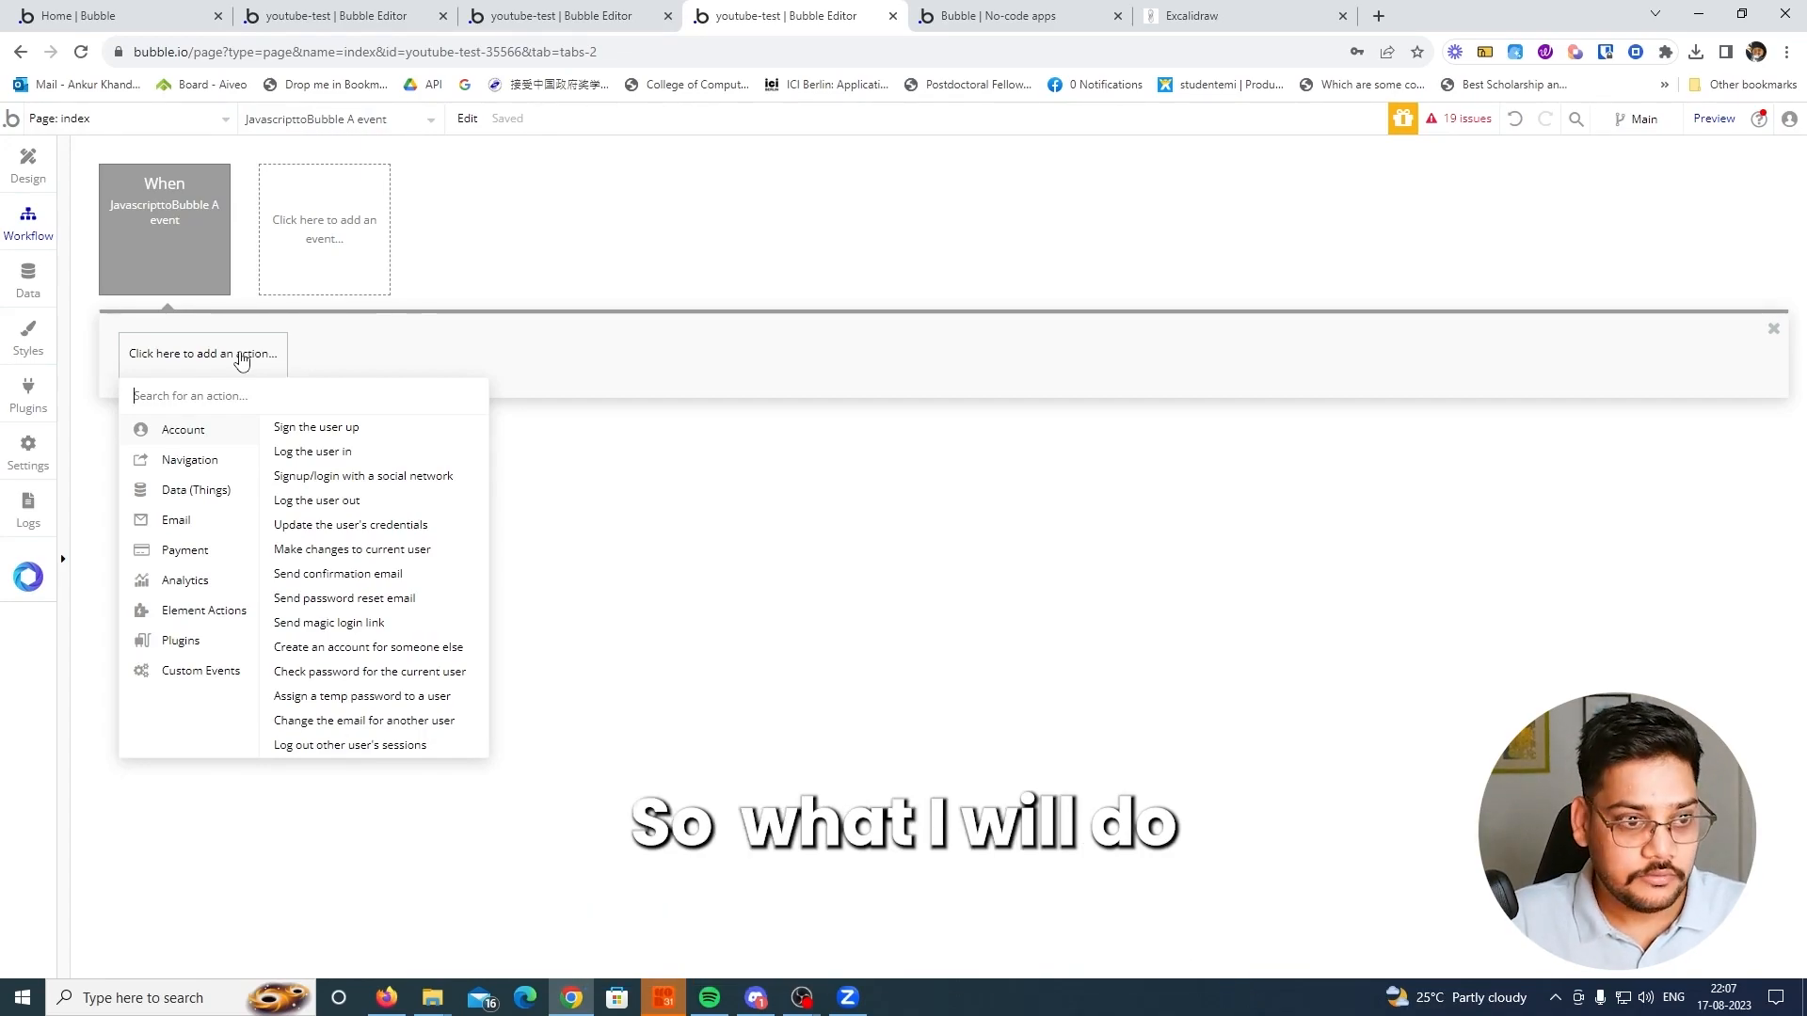
pyautogui.write('tri')
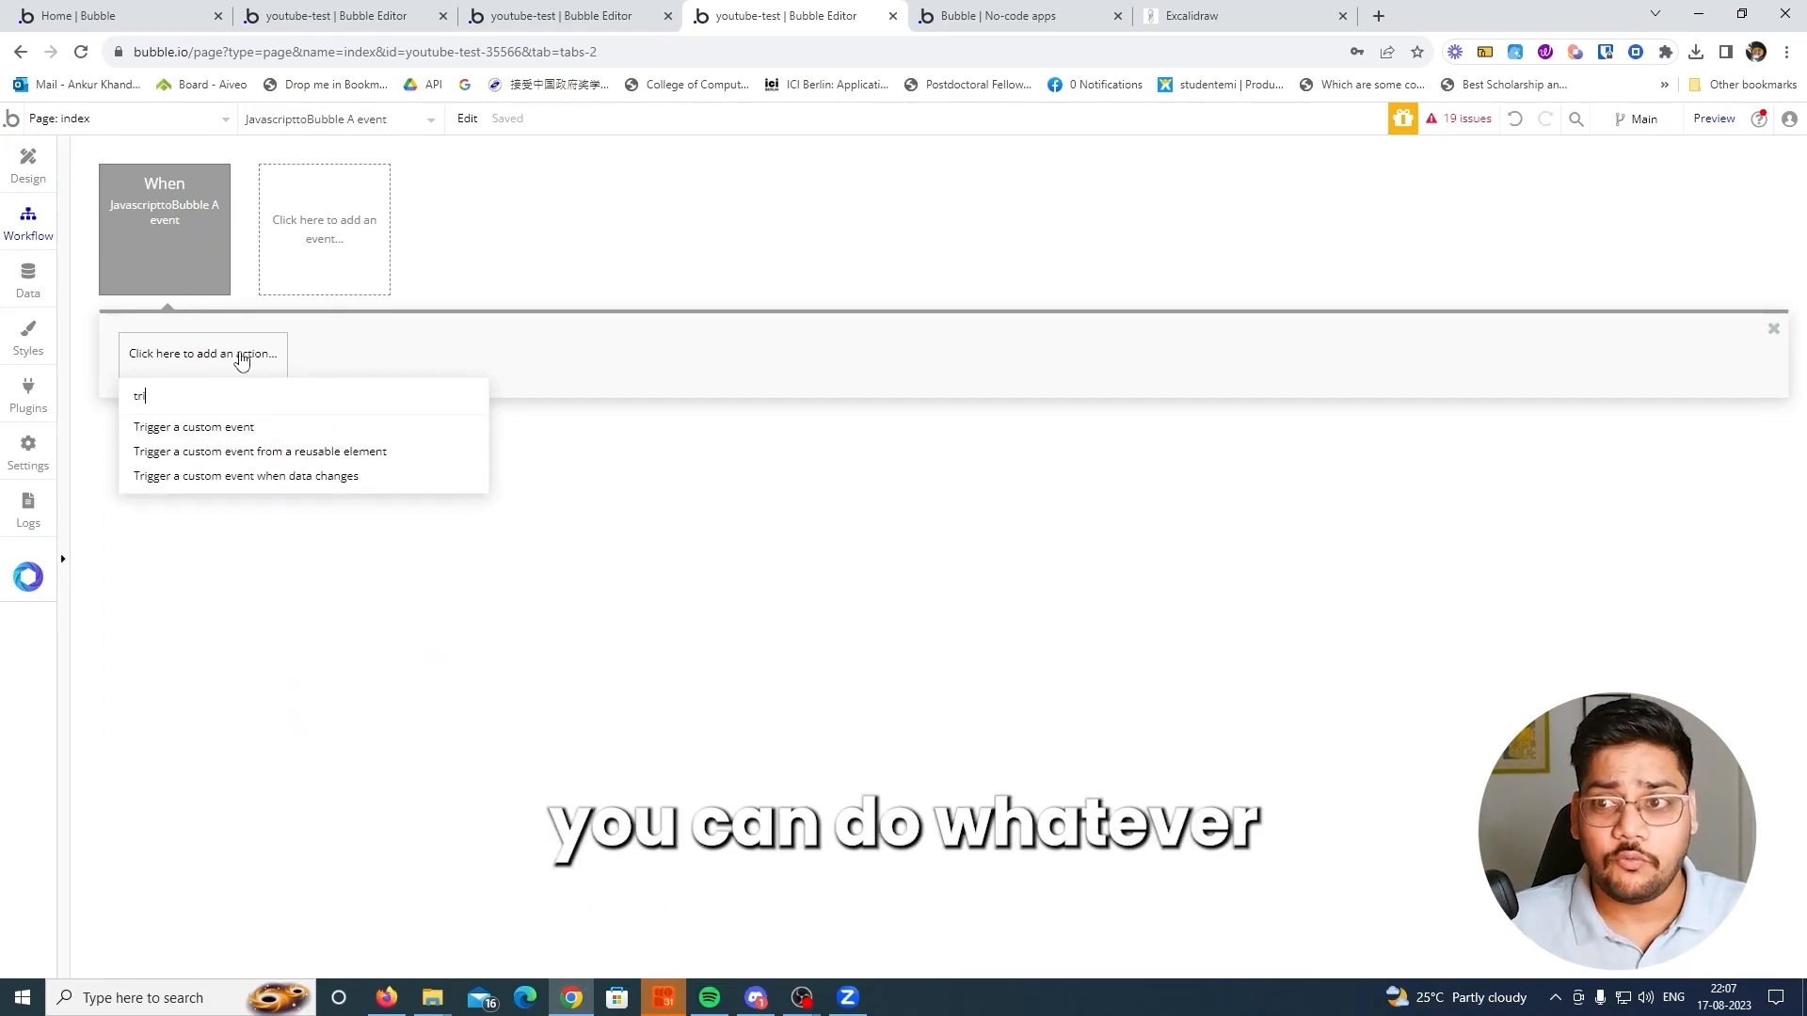
pyautogui.press('BackSpace')
pyautogui.press('BackSpace')
pyautogui.press('BackSpace')
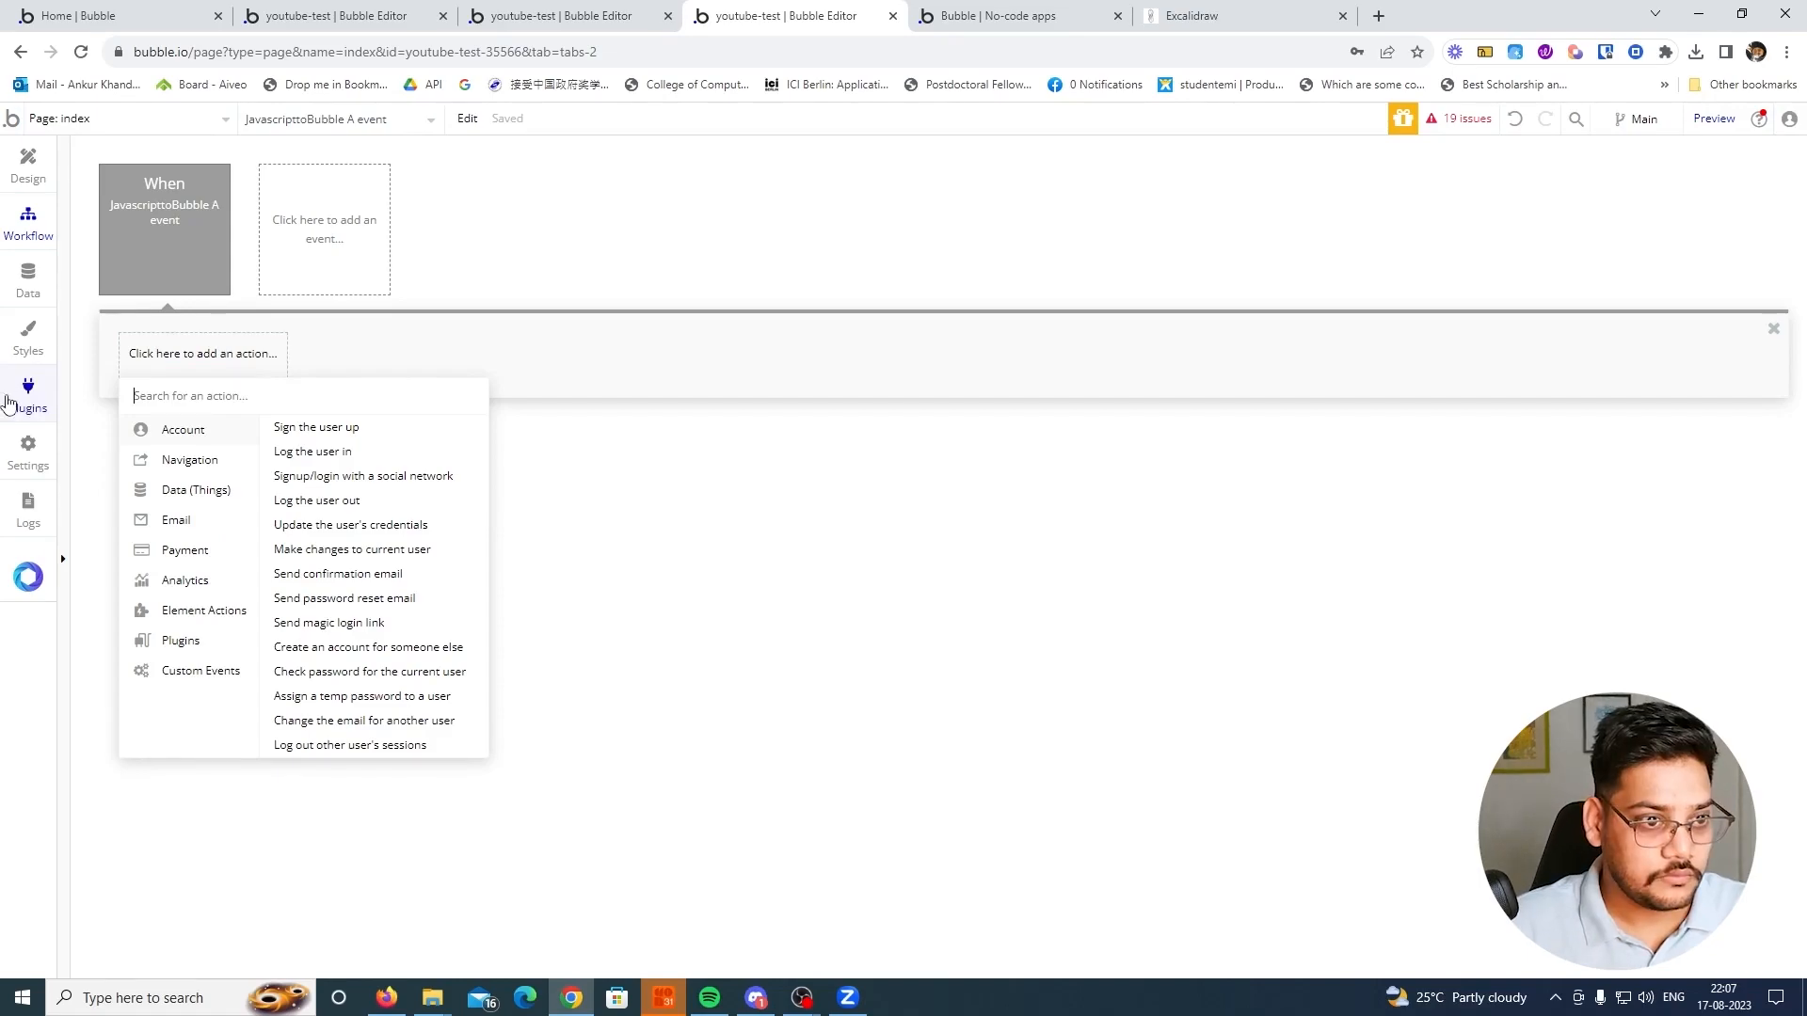
# Look up the installed AirAlert plugin and the actions it provides
pyautogui.click(29, 394)
pyautogui.click(213, 238)
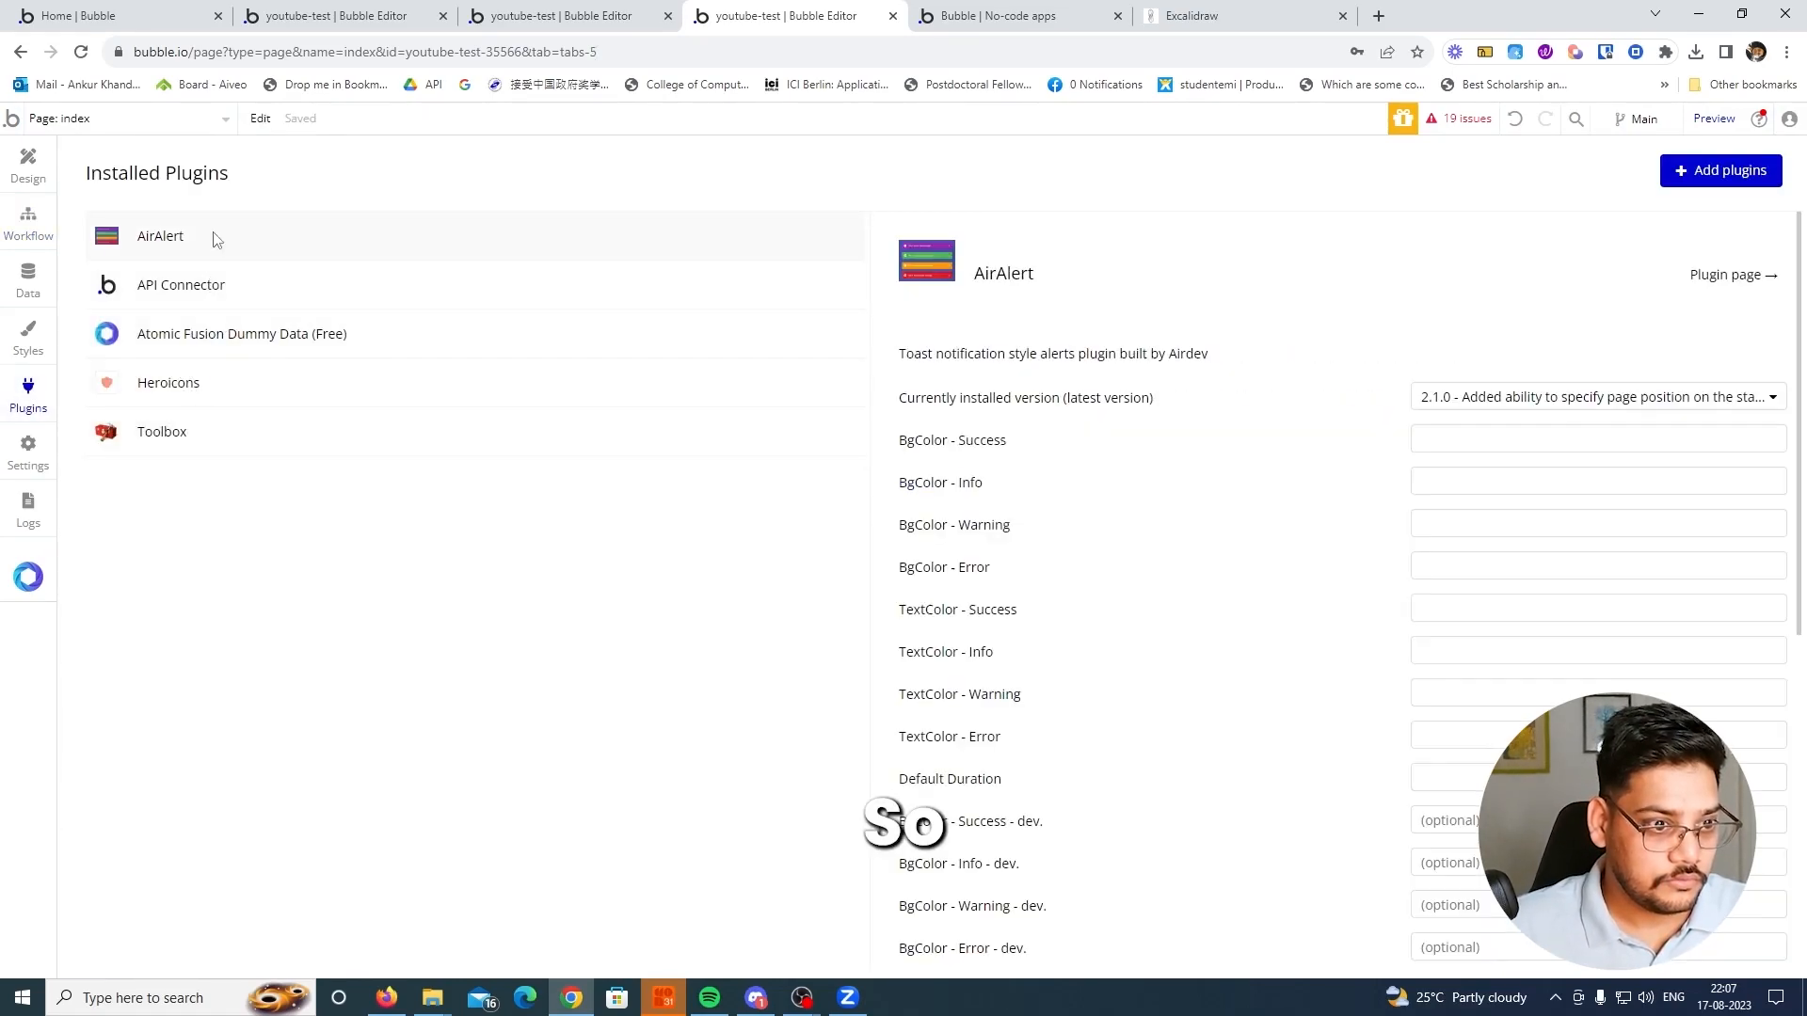
pyautogui.scroll(-8, 941, 560)
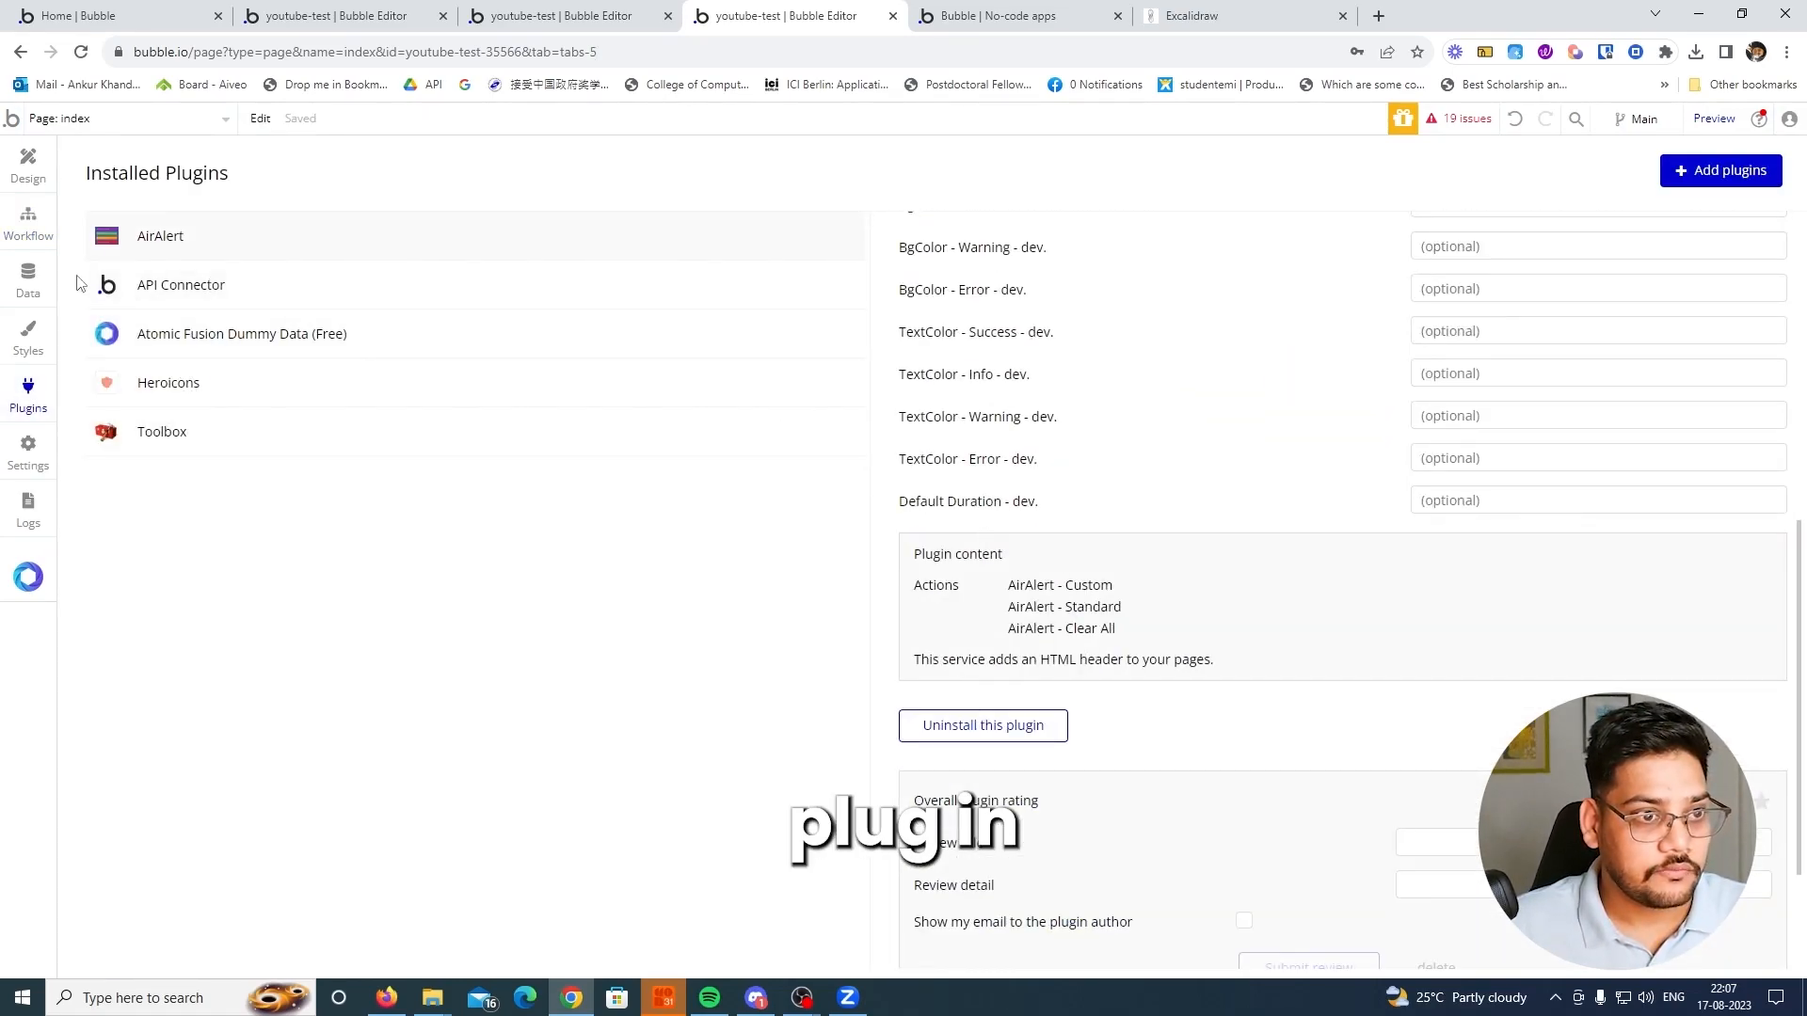
# Add an AirAlert - Standard action to the JavascripttoBubble A event workflow
pyautogui.click(28, 223)
pyautogui.click(162, 355)
pyautogui.write('air')
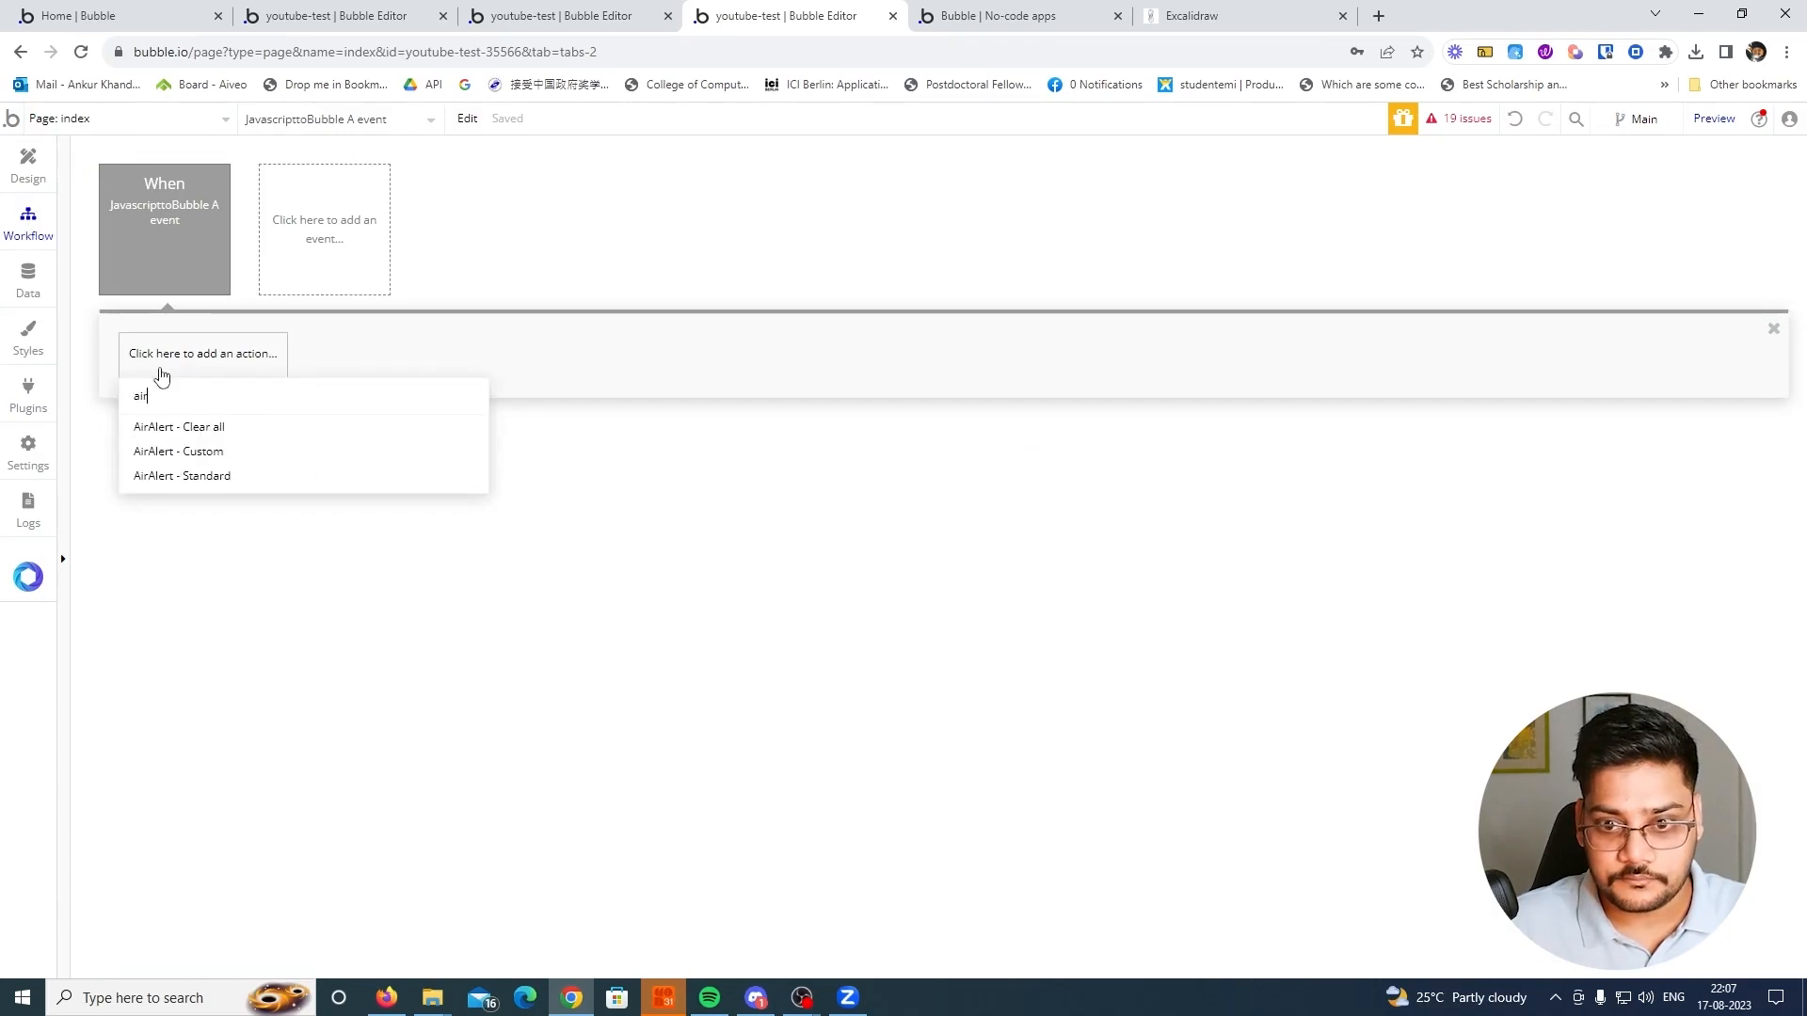
pyautogui.click(201, 477)
# Set the alert's message to "Order is deleted" and its heading to "Order"
pyautogui.click(805, 396)
pyautogui.write('Order is deletted')
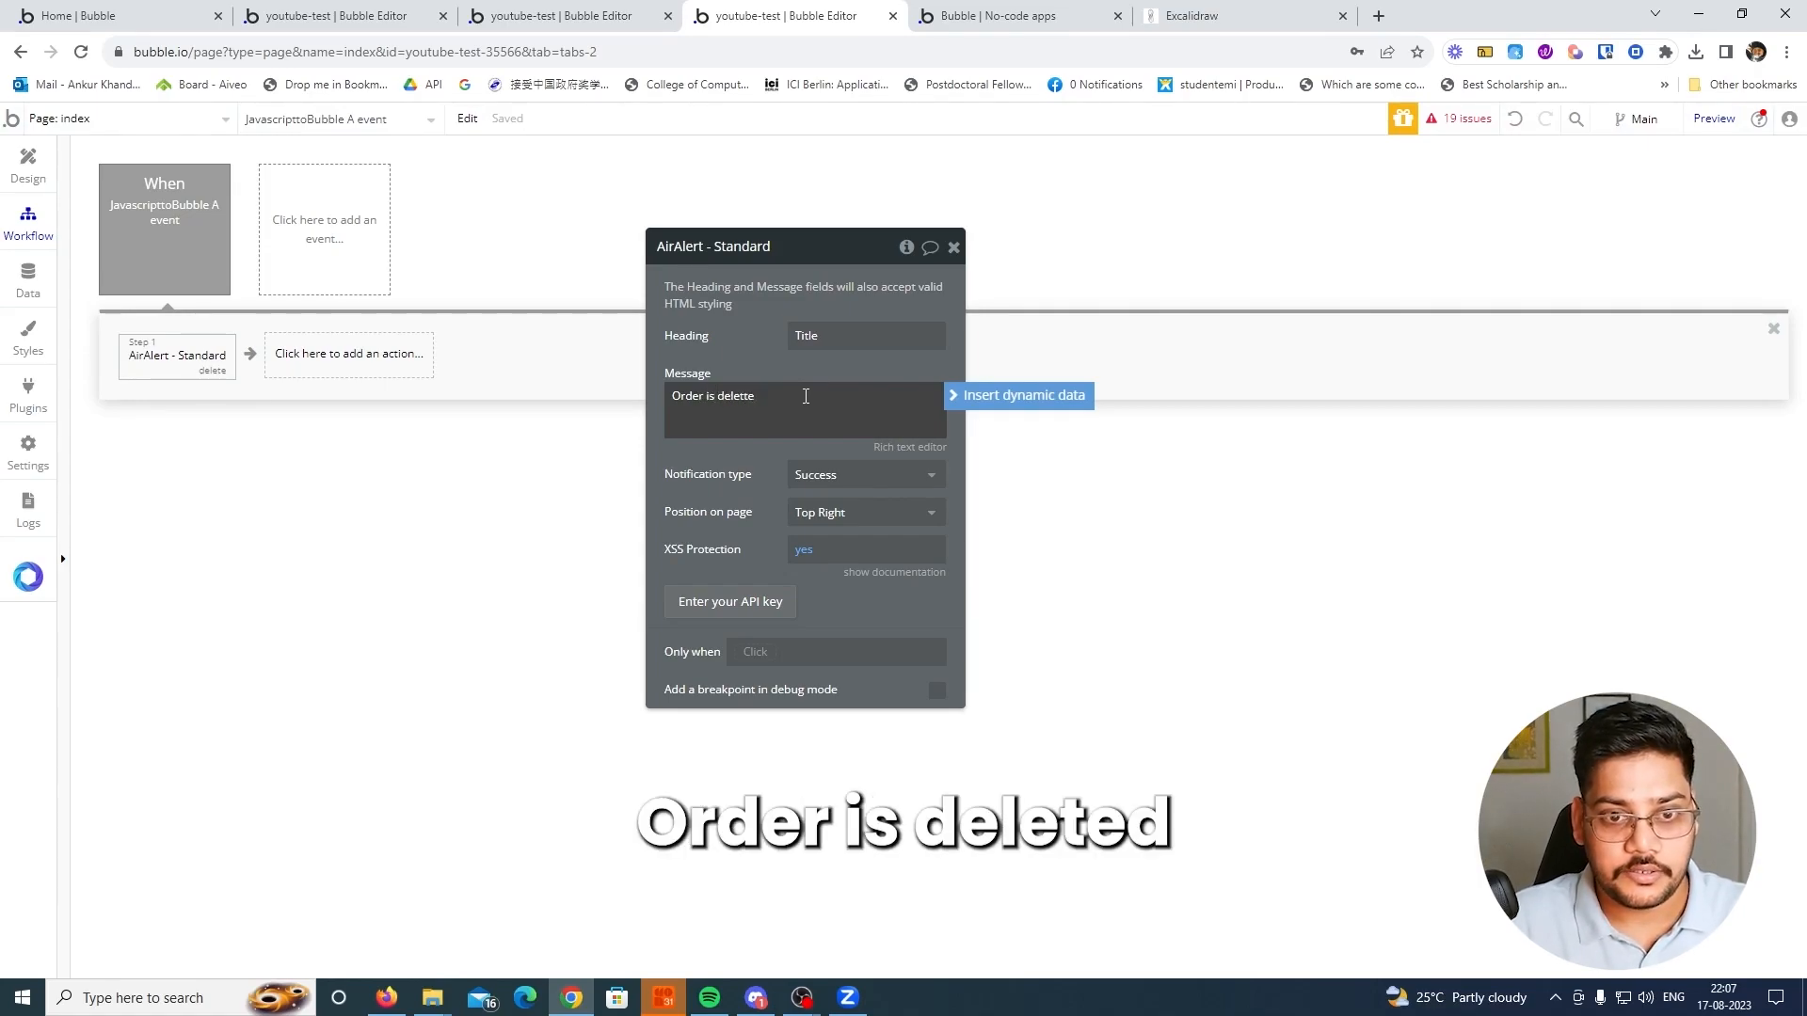
pyautogui.click(823, 344)
pyautogui.press('BackSpace')
pyautogui.write('Order')
pyautogui.click(744, 359)
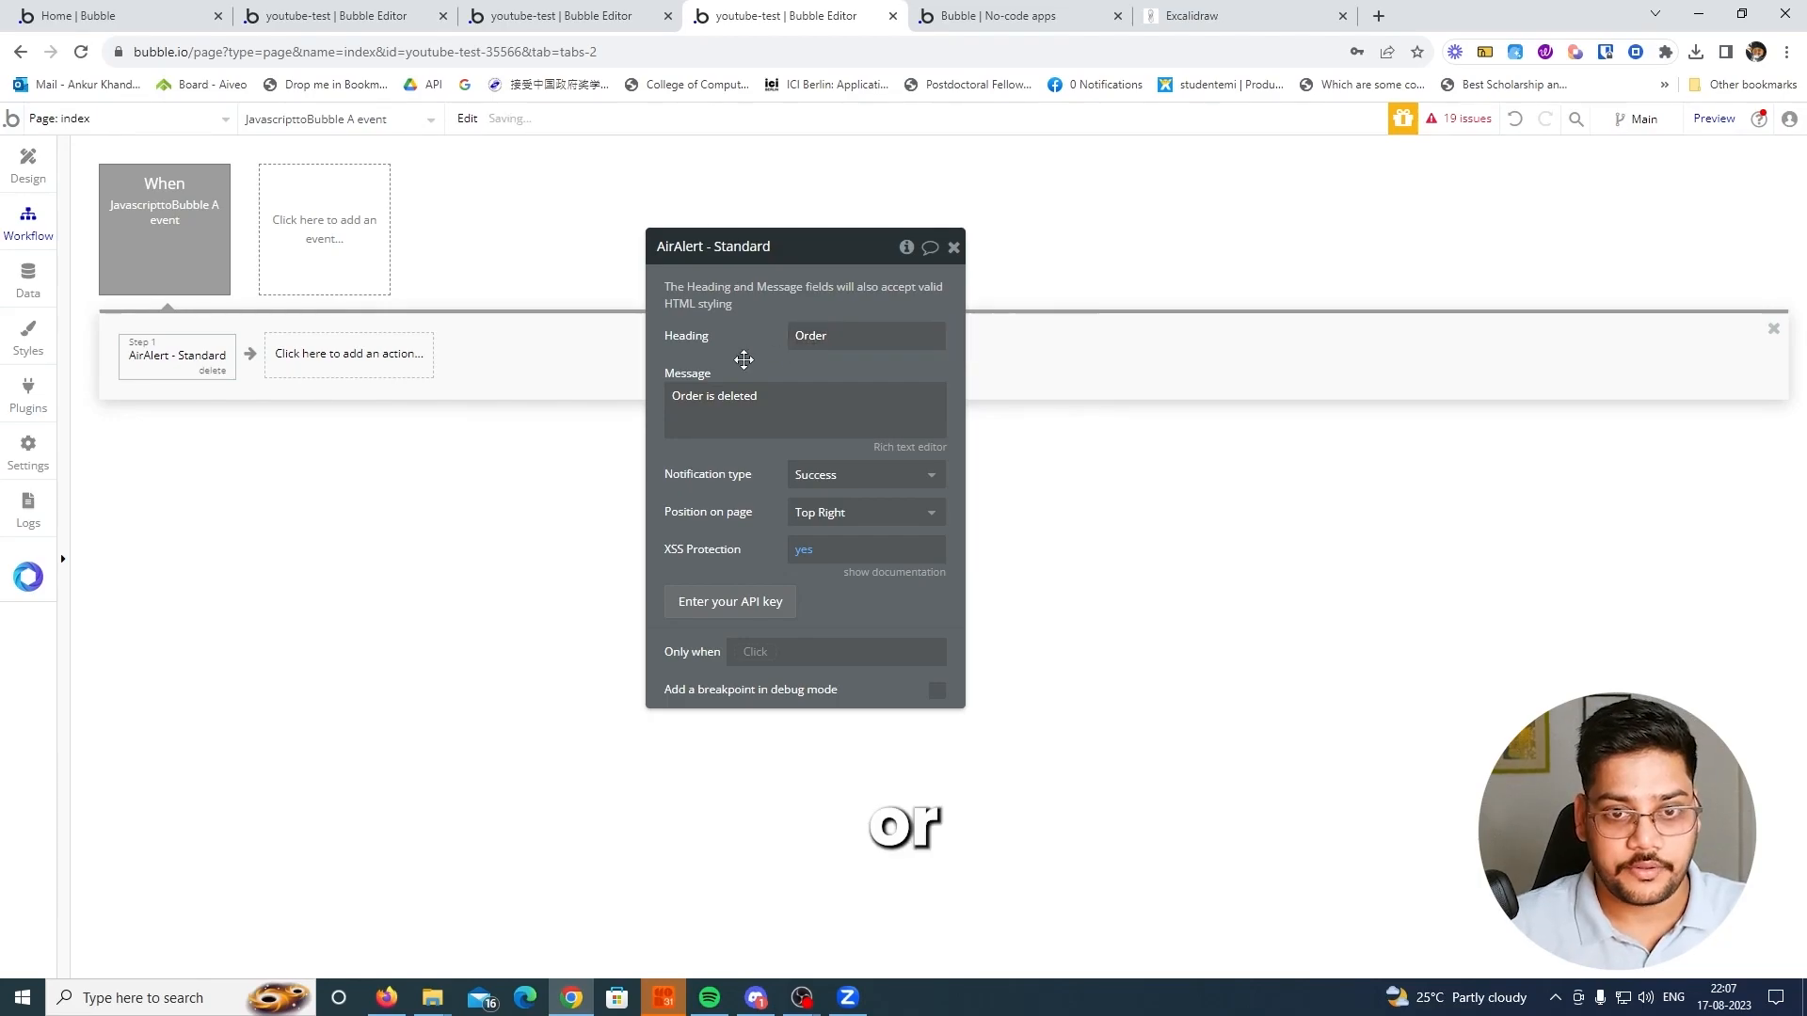
# Insert a Delete thing action before the popup-hiding step in more_data's Yes Delete IT button workflow
pyautogui.click(348, 16)
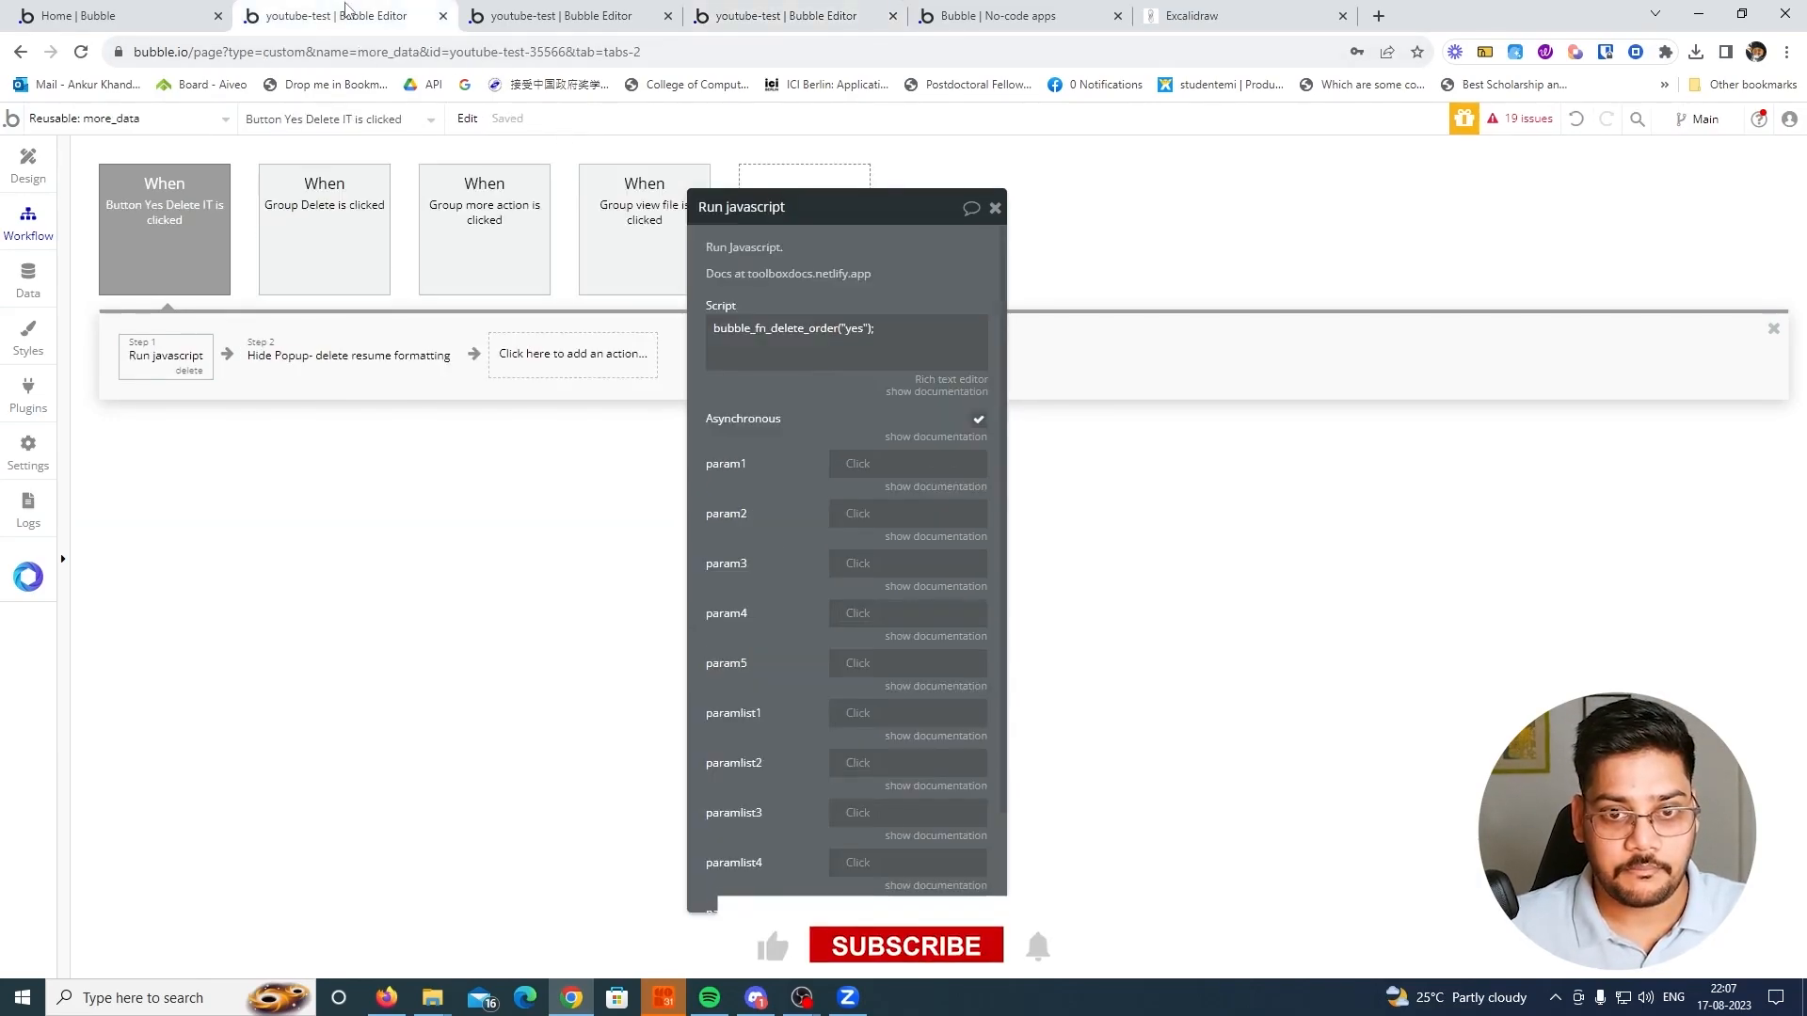
pyautogui.click(315, 372)
pyautogui.rightClick(315, 372)
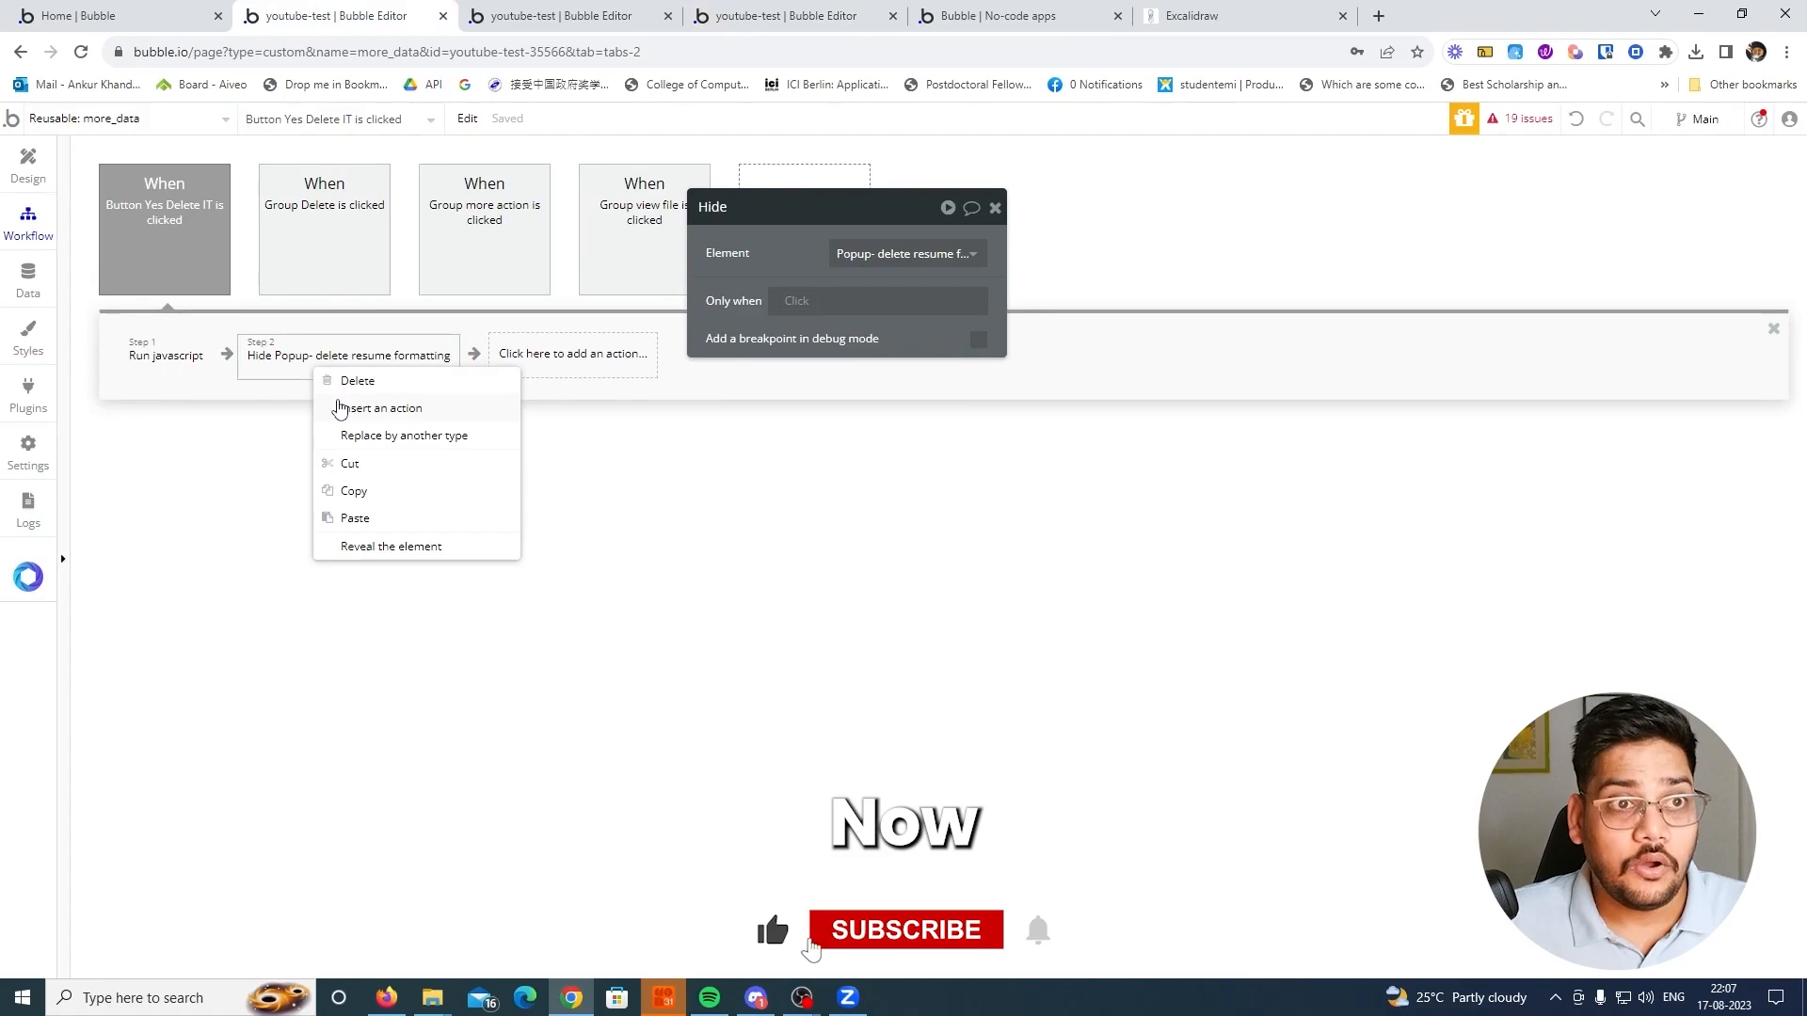
pyautogui.click(339, 407)
pyautogui.click(324, 355)
pyautogui.write('de')
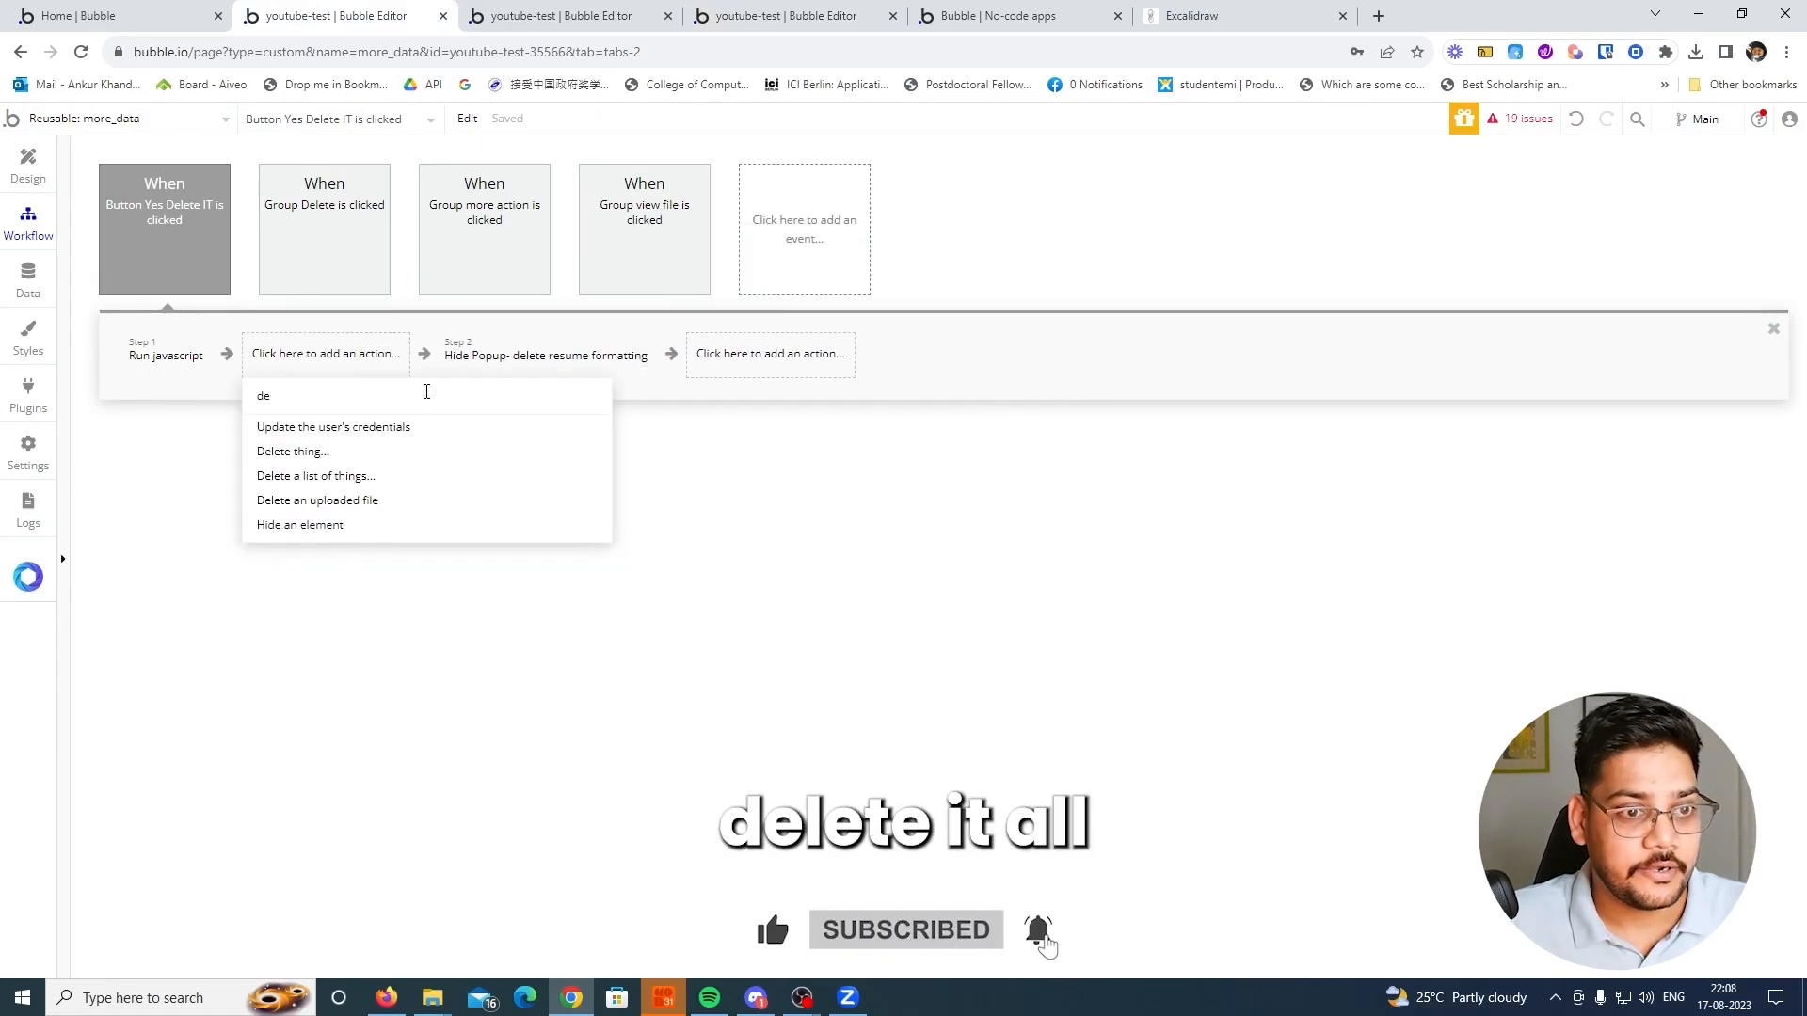
pyautogui.click(347, 450)
# Set the thing to delete to Group pricing's Order
pyautogui.click(859, 256)
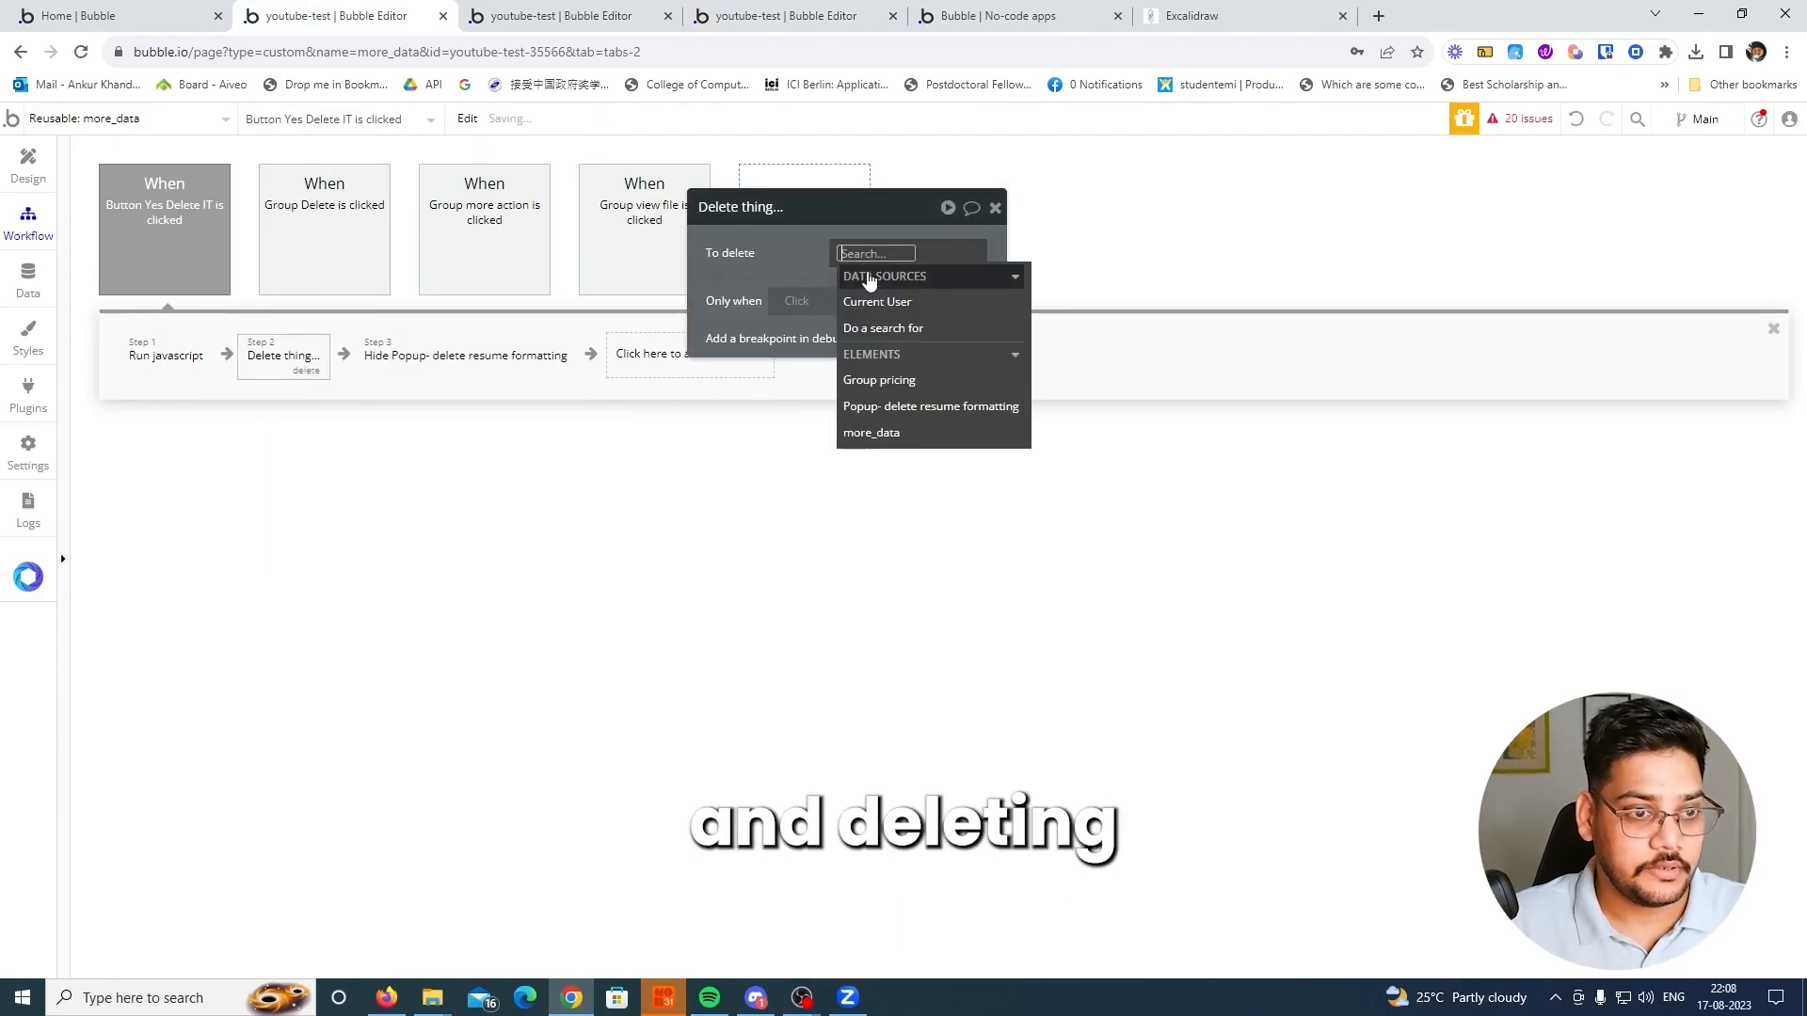
pyautogui.click(875, 379)
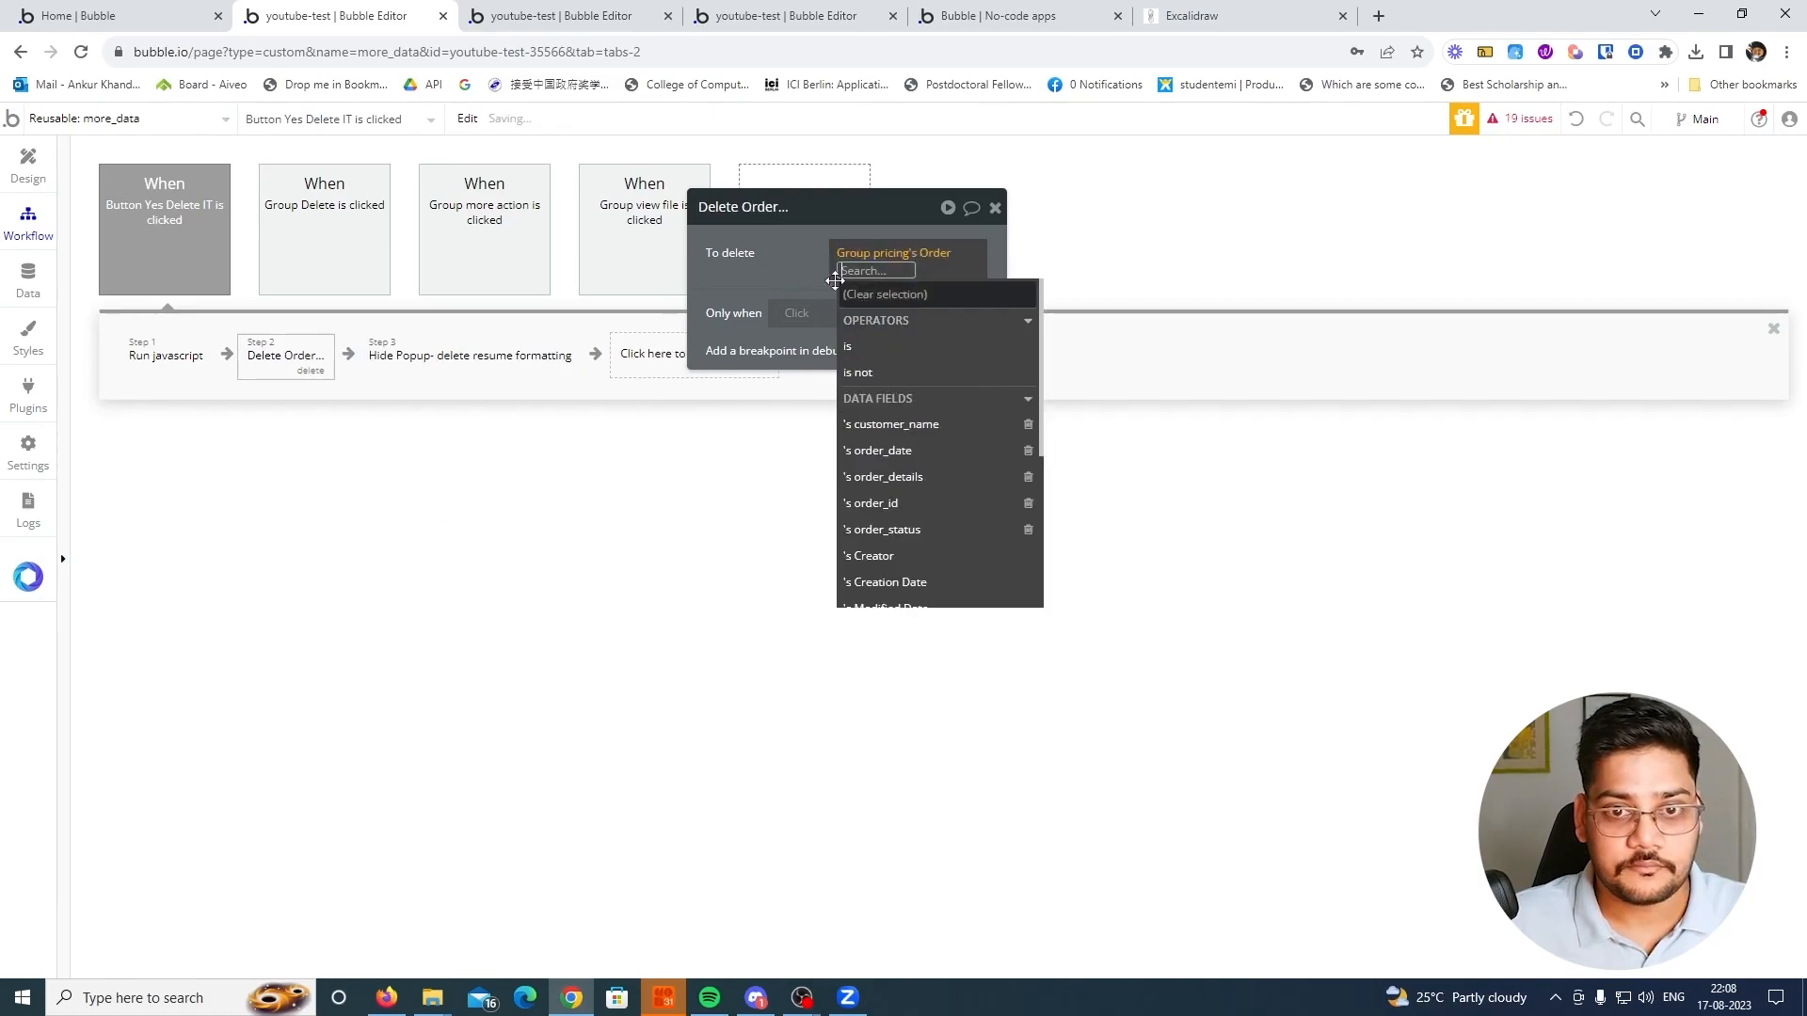
pyautogui.click(859, 268)
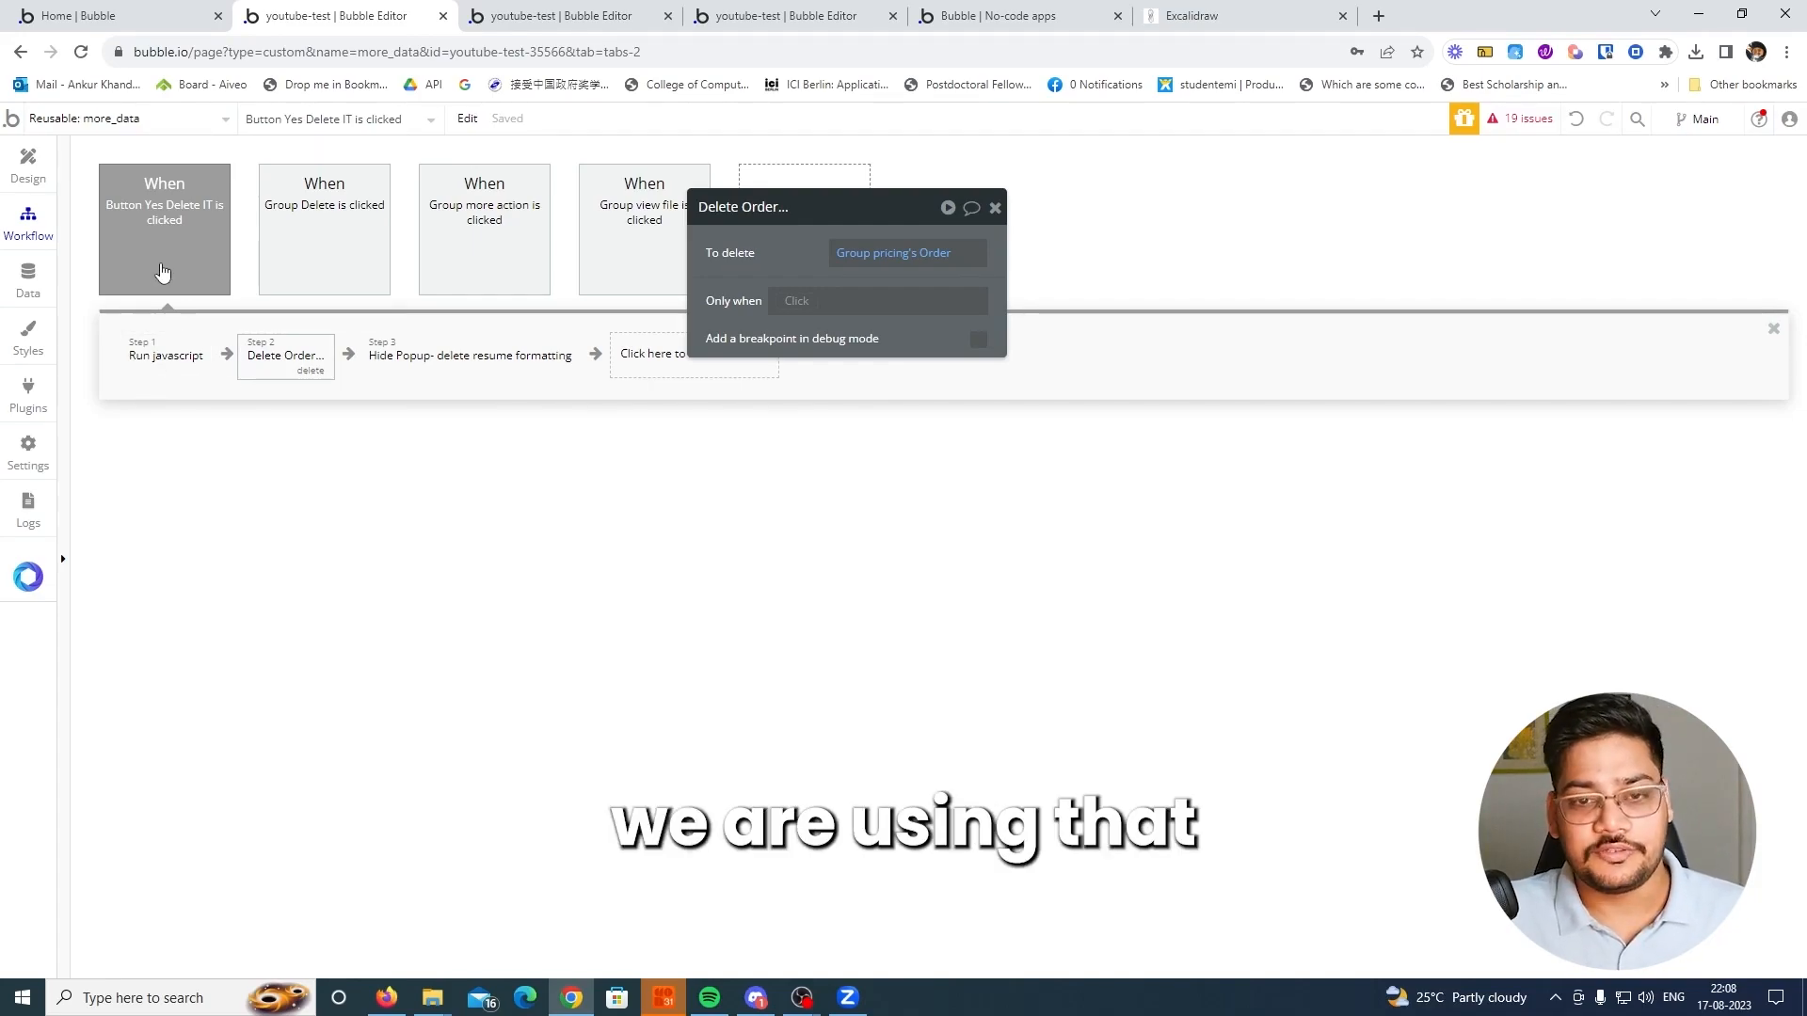
# Review the Run javascript sender in more_data and the index page's receiver workflow, and switch to the running order page
pyautogui.moveTo(162, 272)
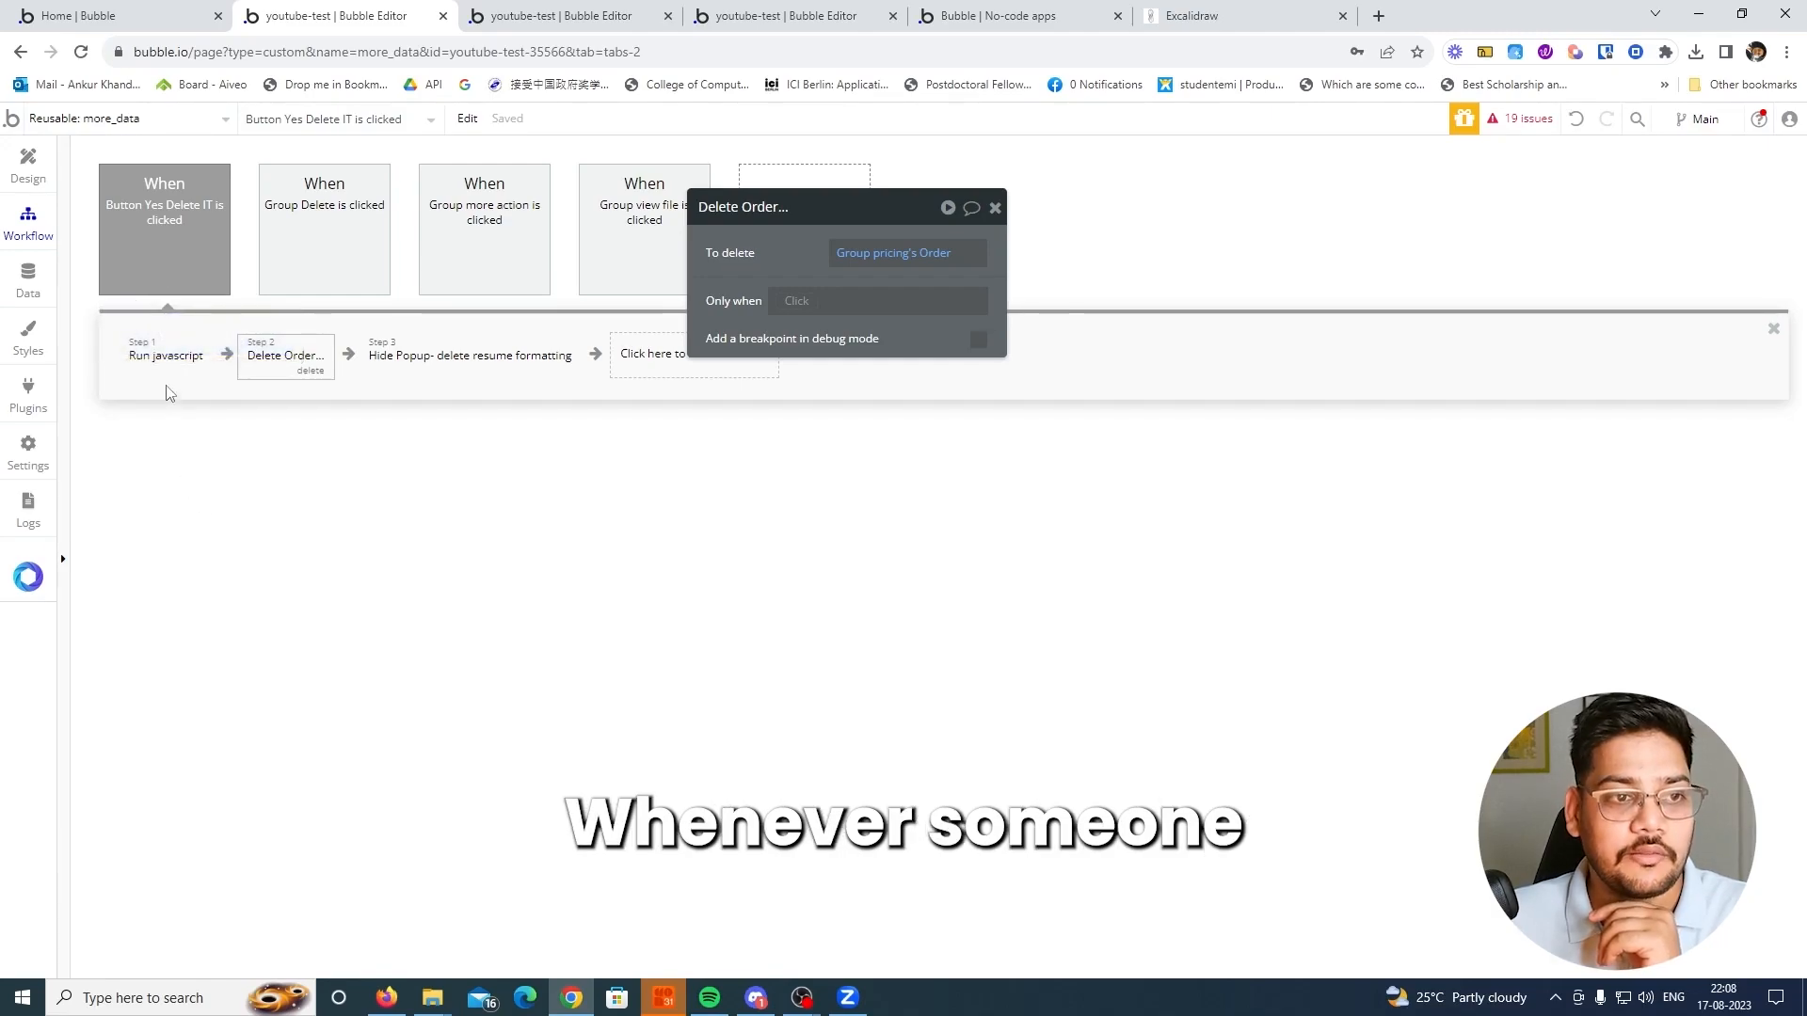
pyautogui.click(166, 371)
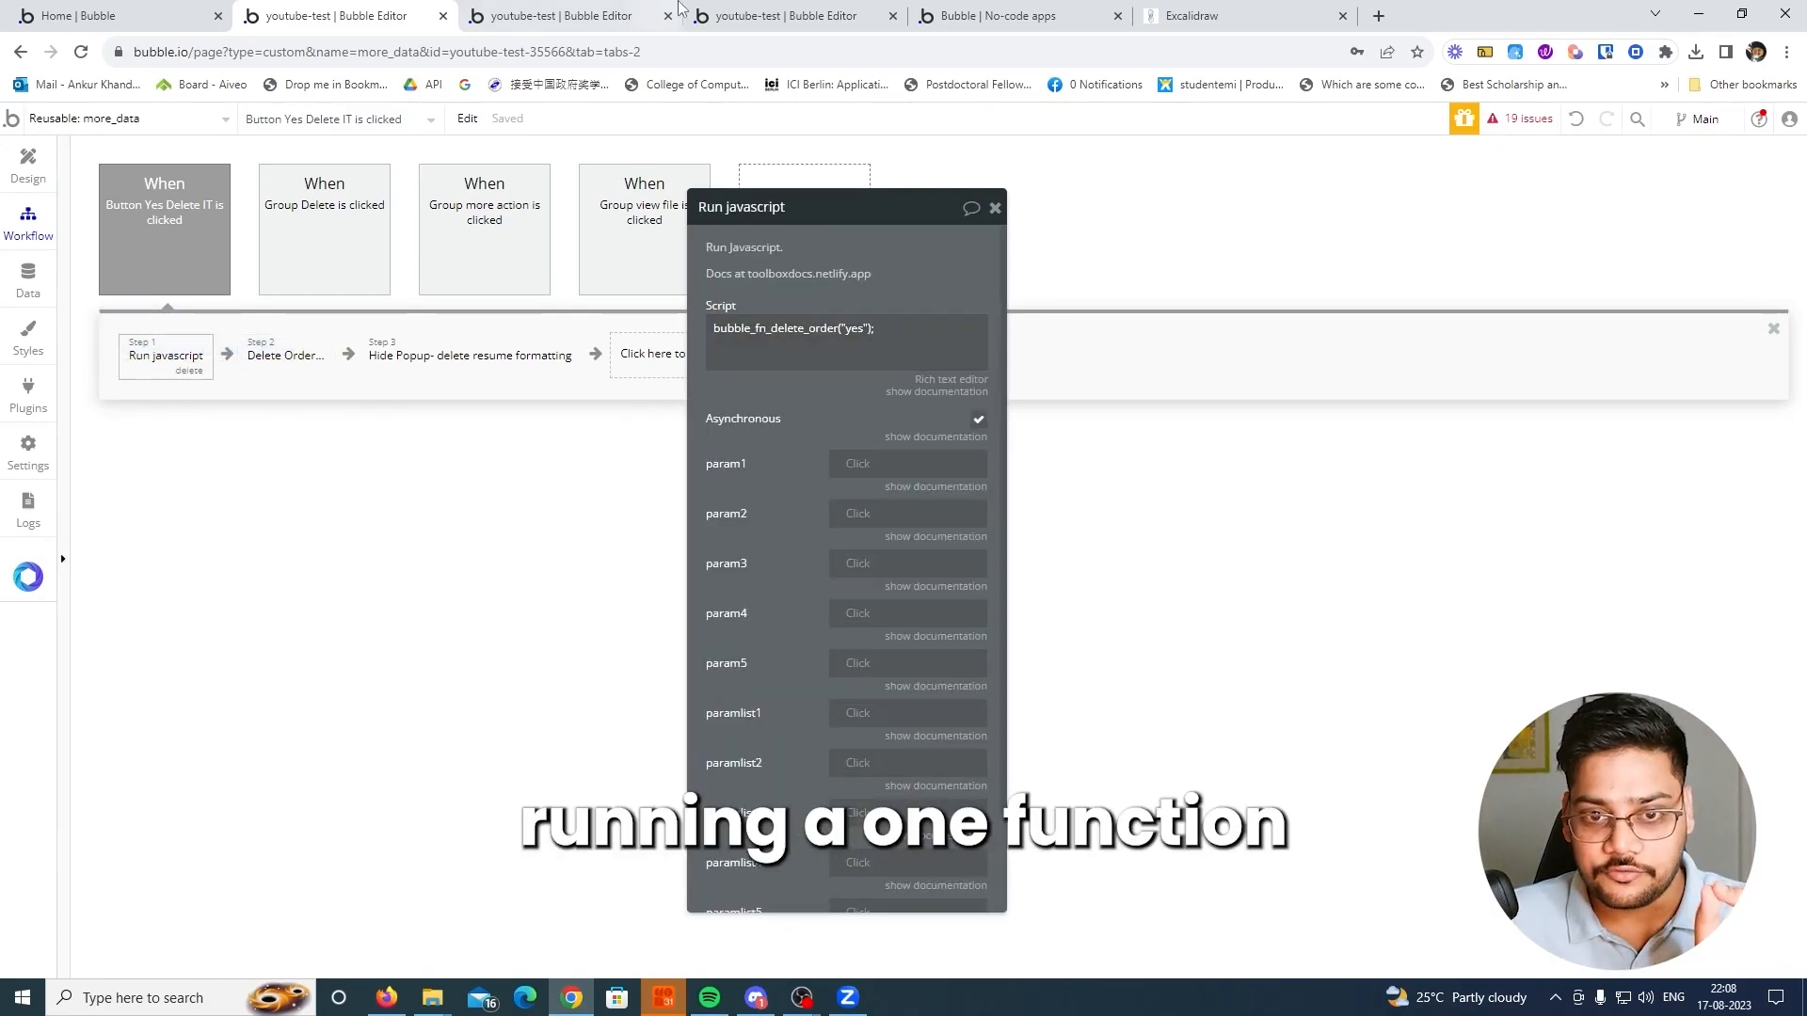
pyautogui.click(616, 16)
pyautogui.click(760, 16)
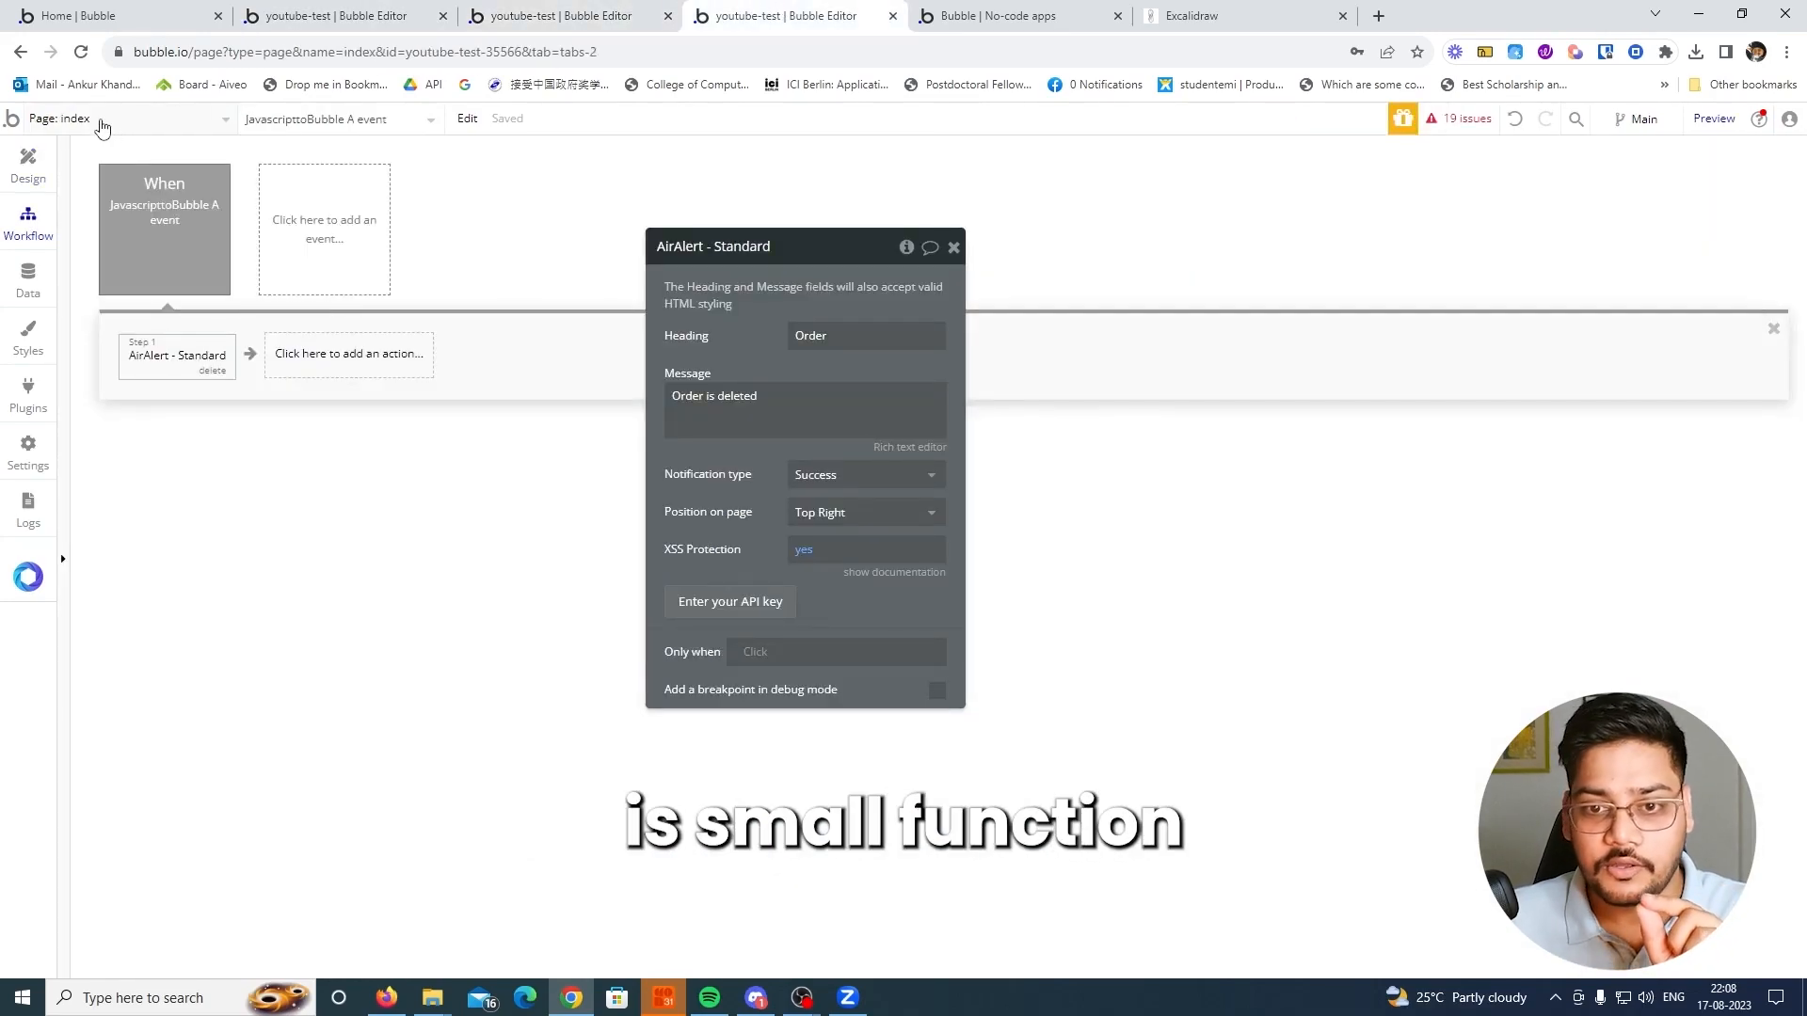
pyautogui.moveTo(160, 229)
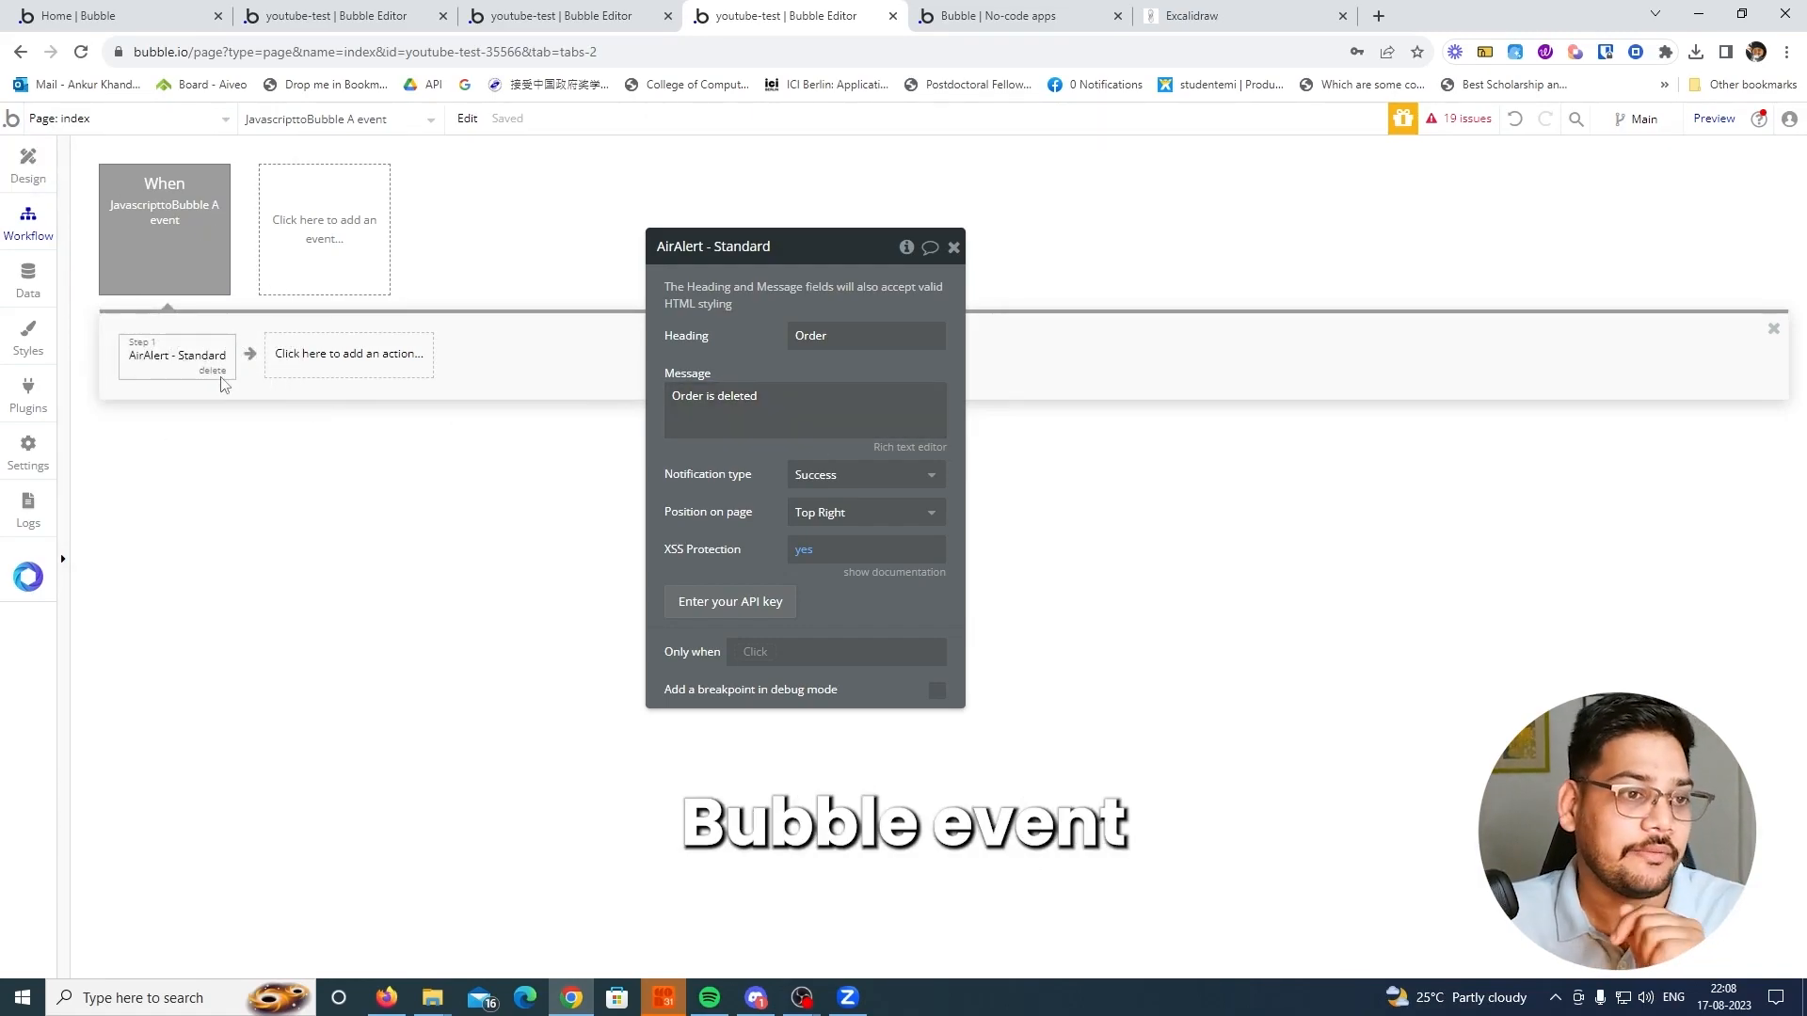
pyautogui.click(998, 16)
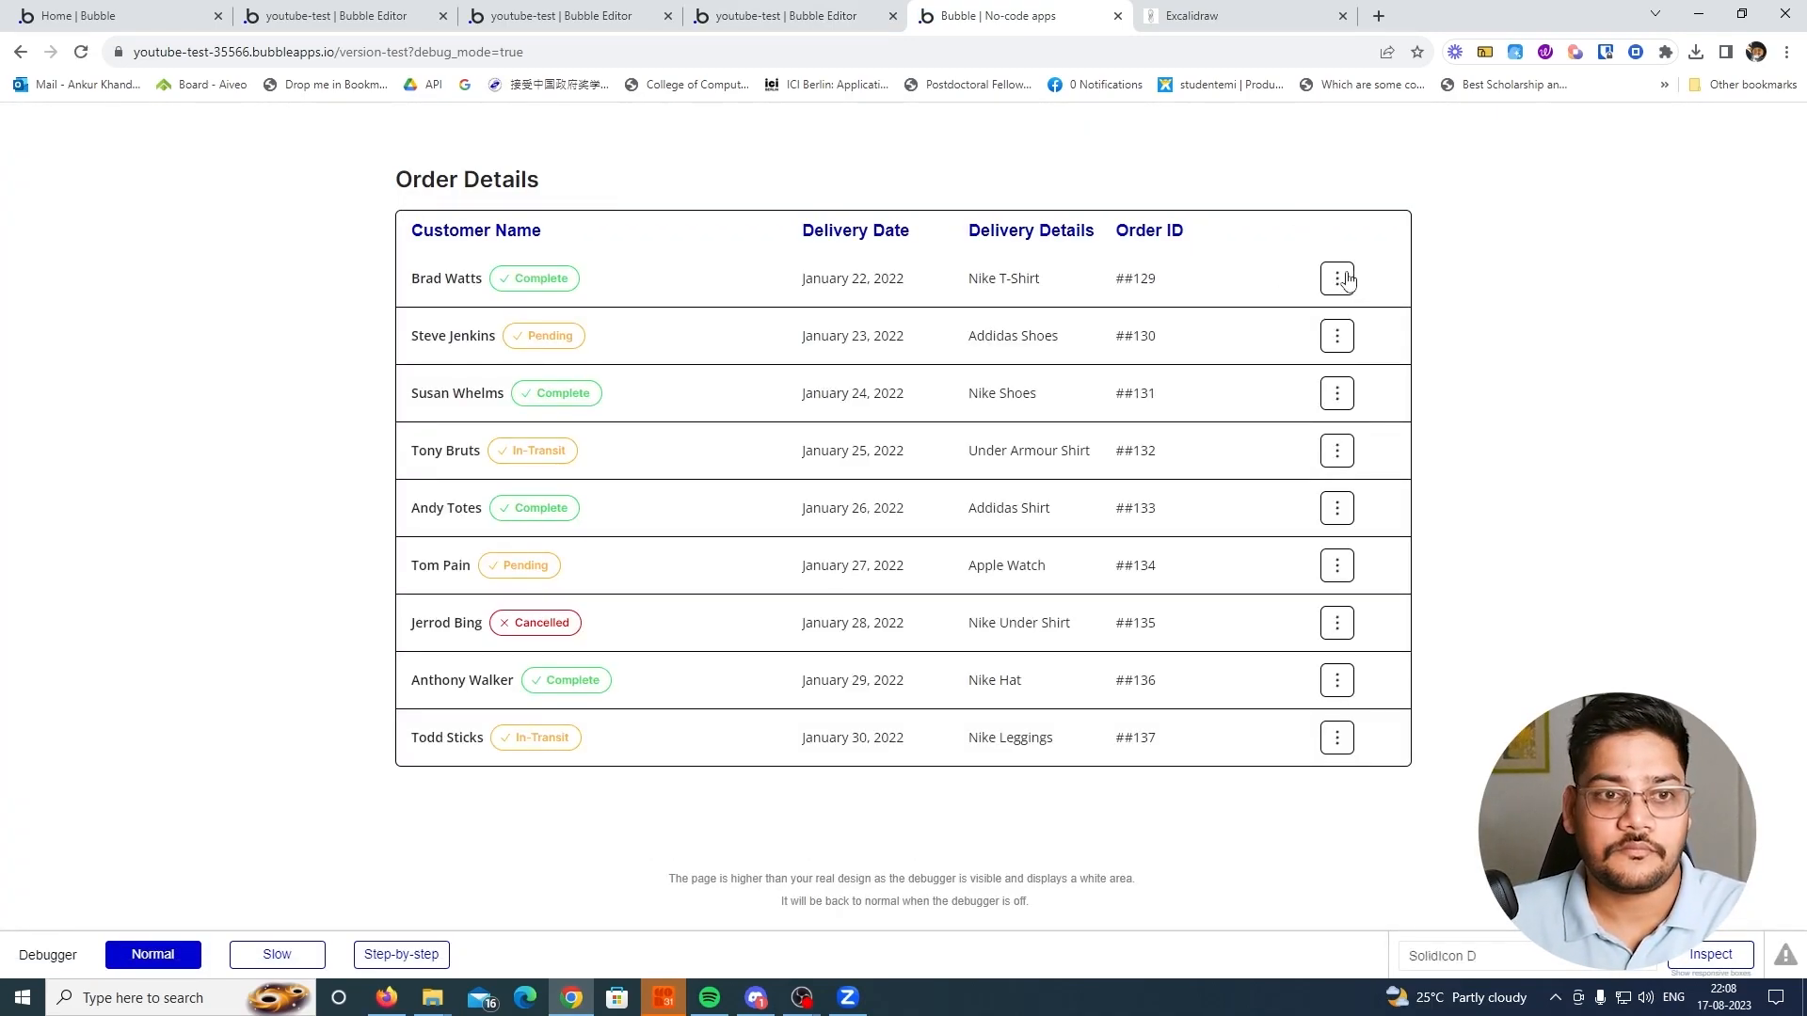
# Test the workflow by deleting the Nike T-Shirt order from the Order Details table and accepting the deletion prompt
pyautogui.click(1348, 275)
pyautogui.click(1376, 307)
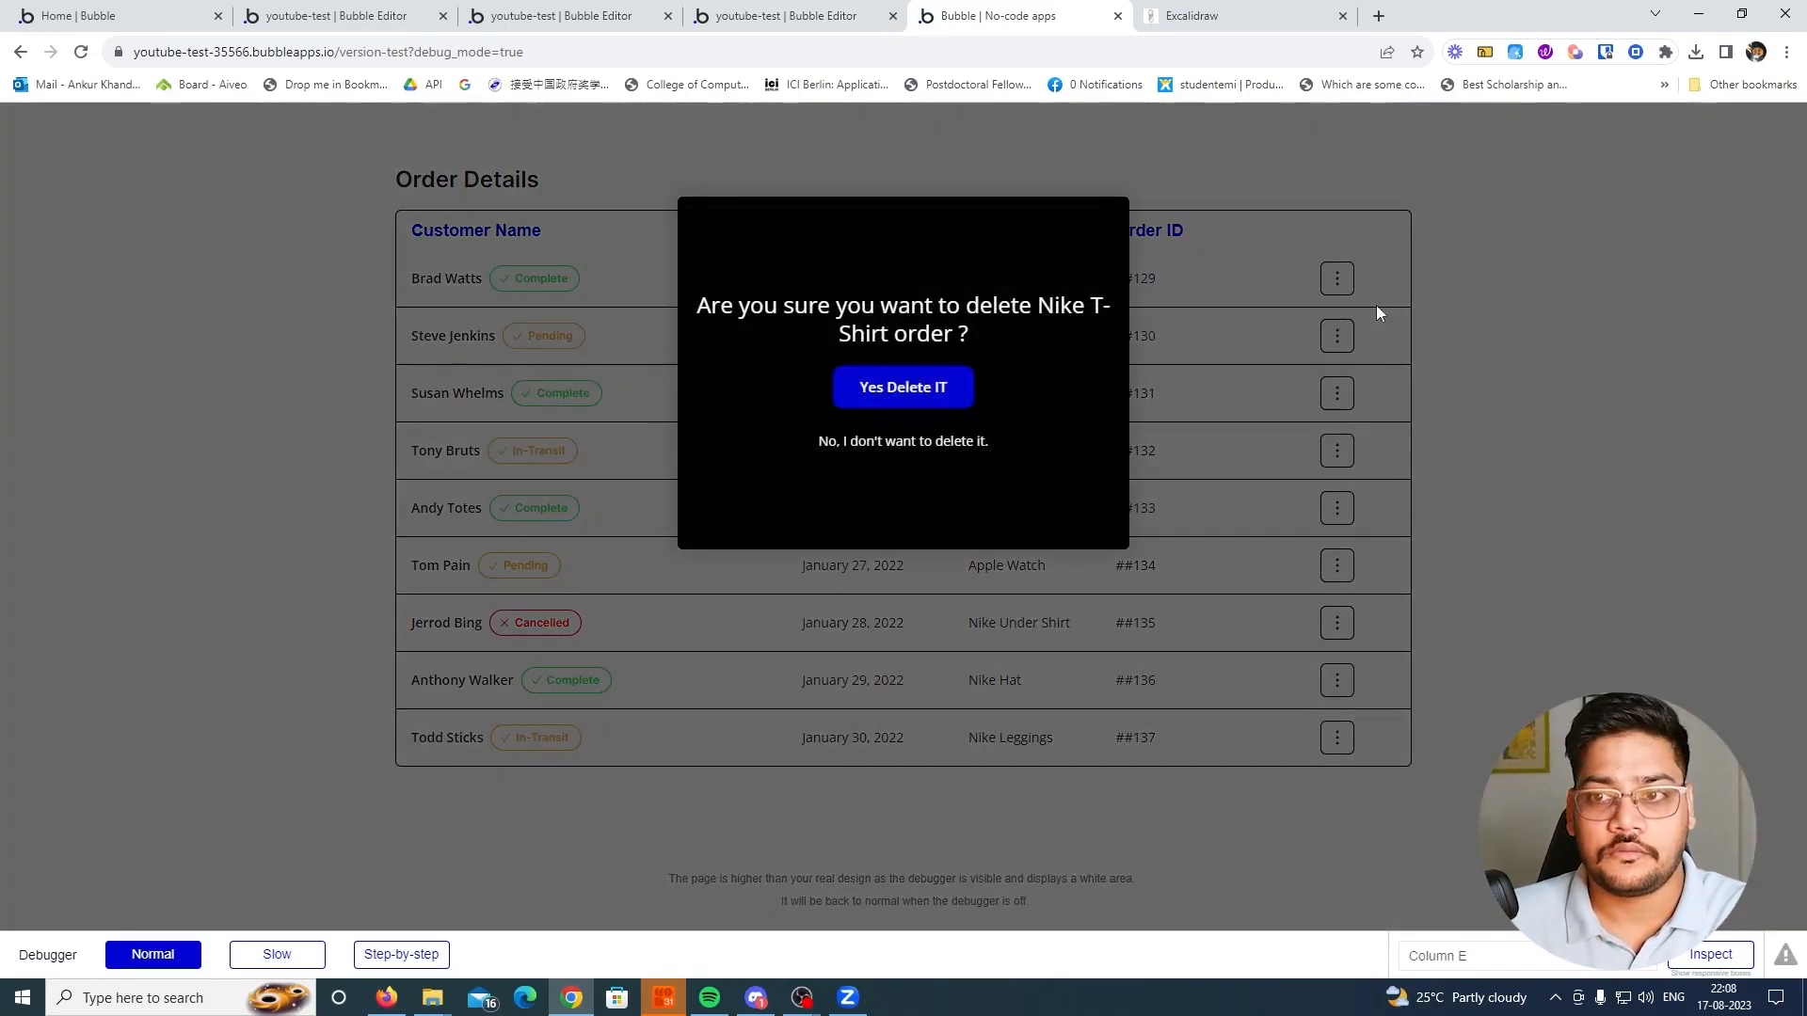
pyautogui.click(913, 390)
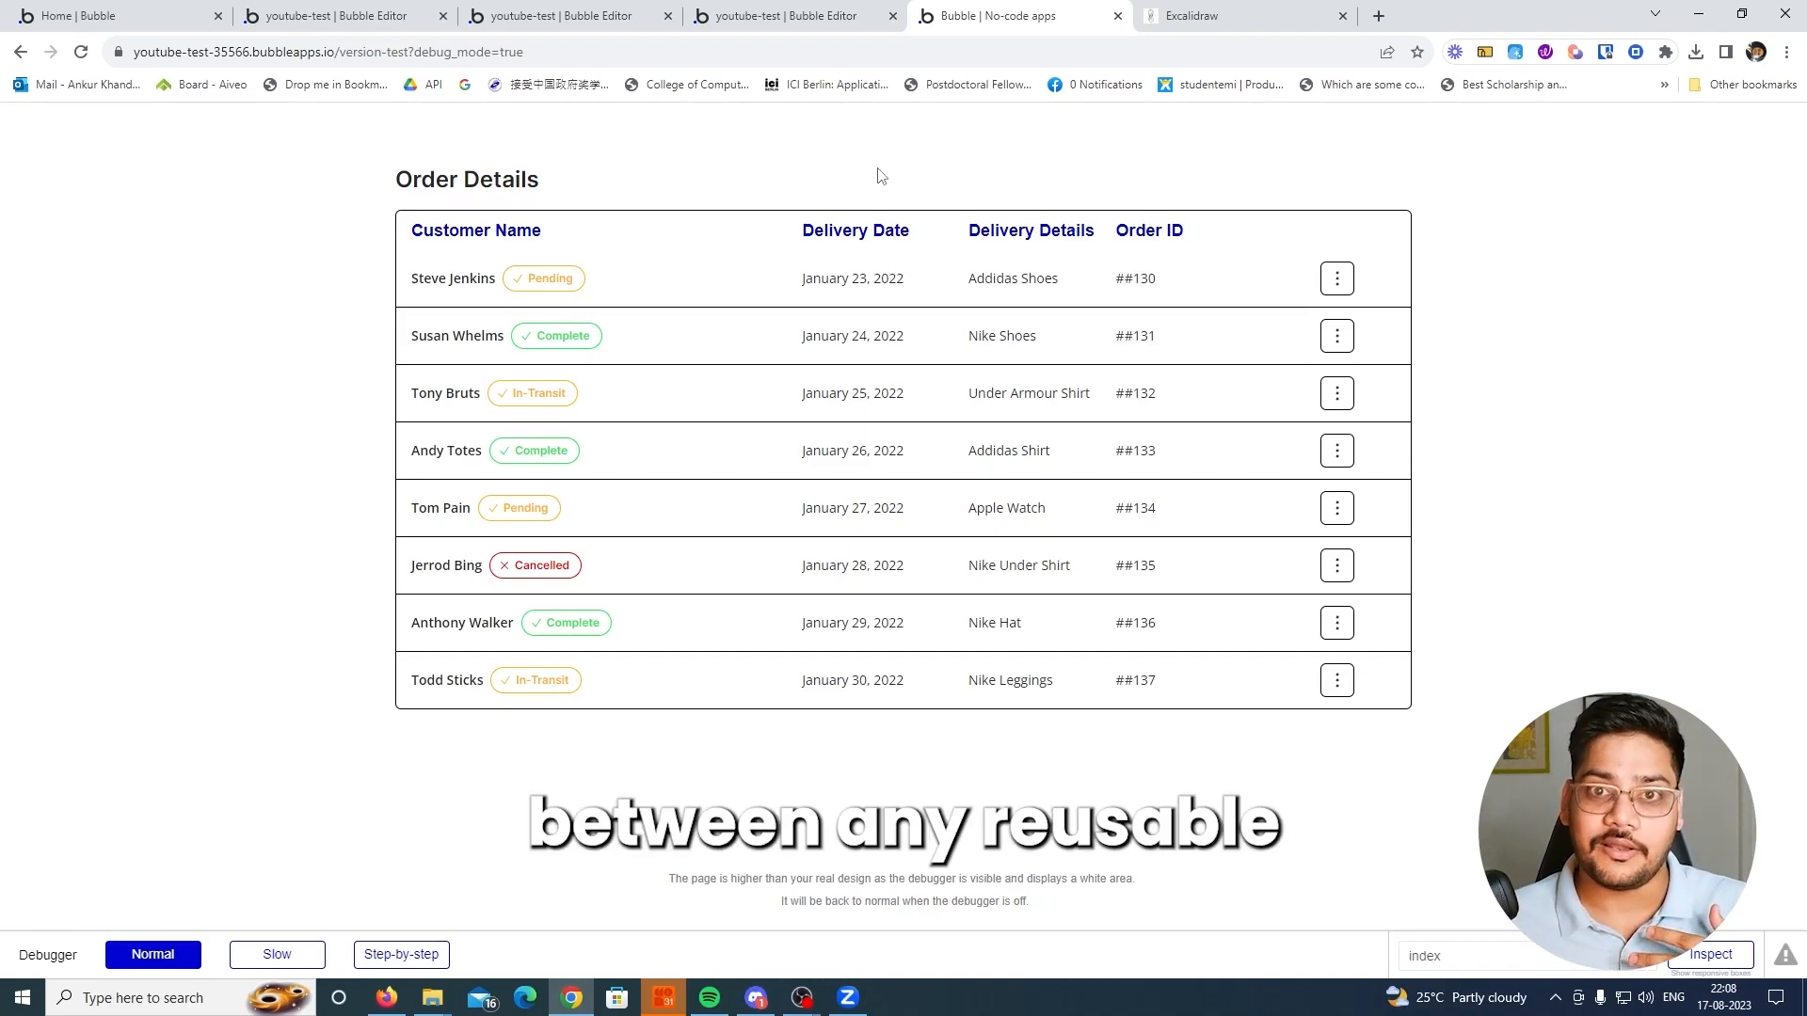
# Switch to the Excalidraw diagram and examine how the Run Javascript sender connects to the Receive Trigger receiver
pyautogui.click(1190, 16)
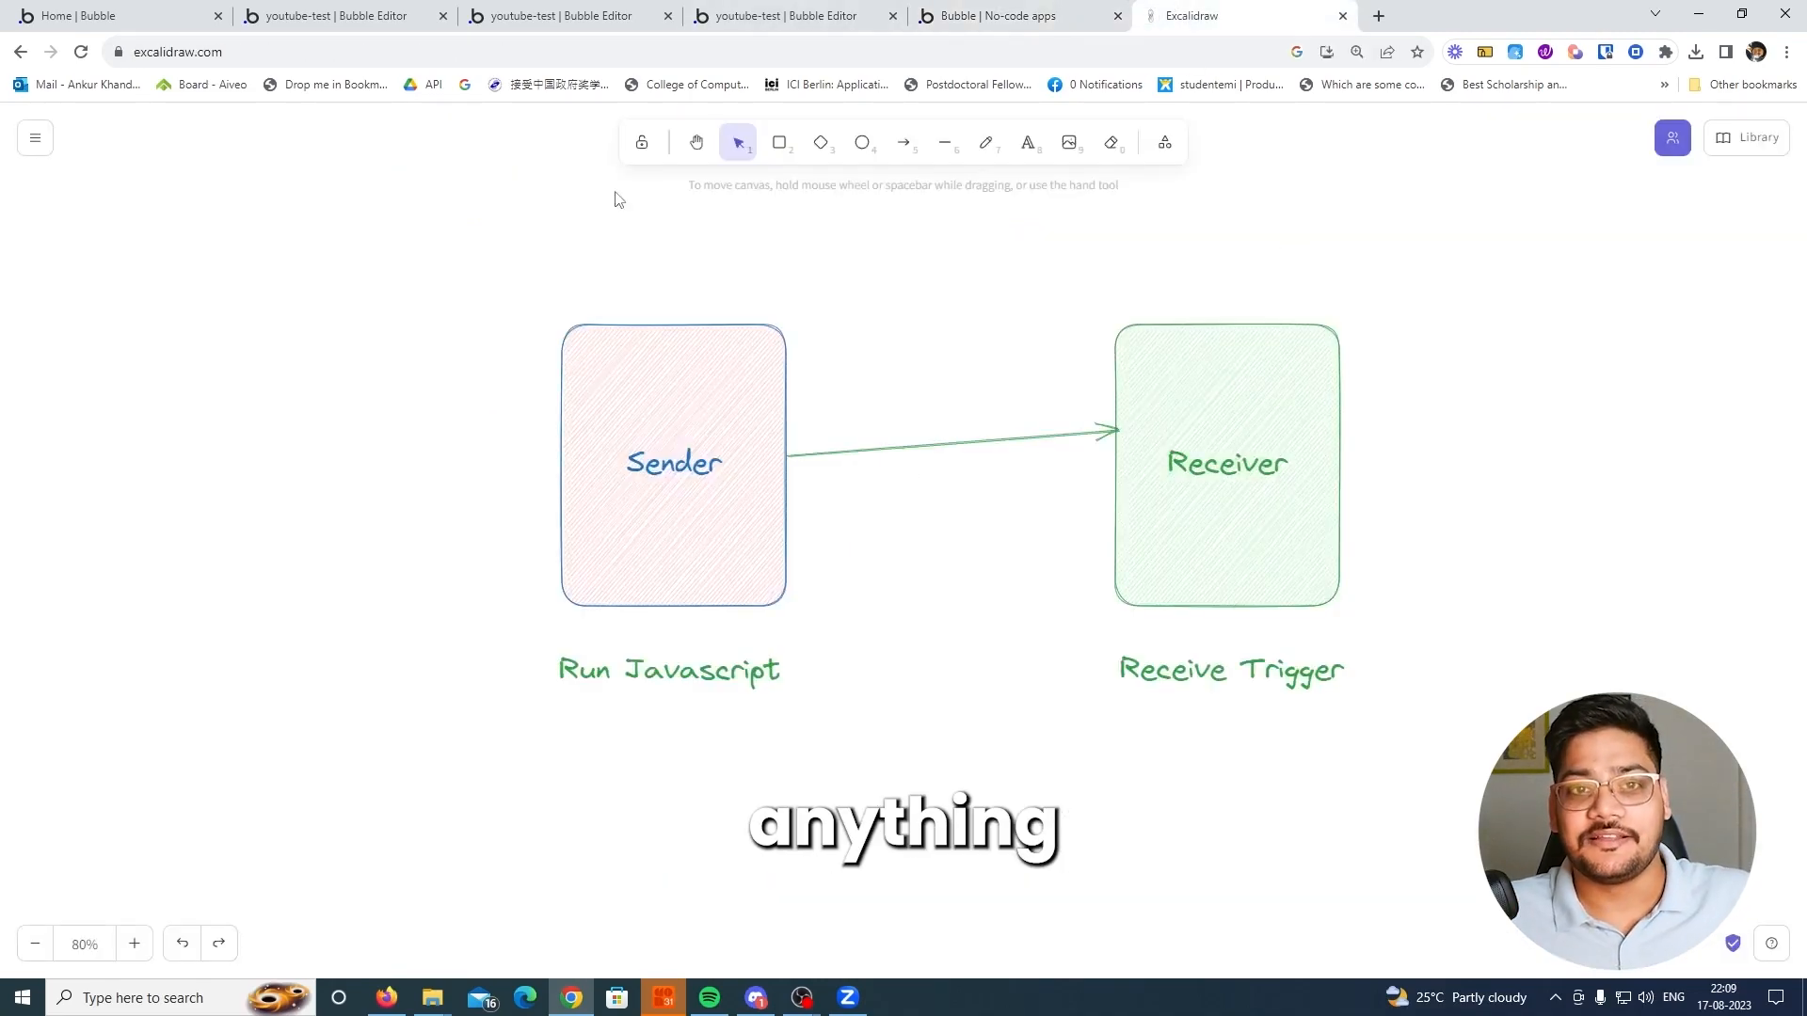
pyautogui.click(661, 477)
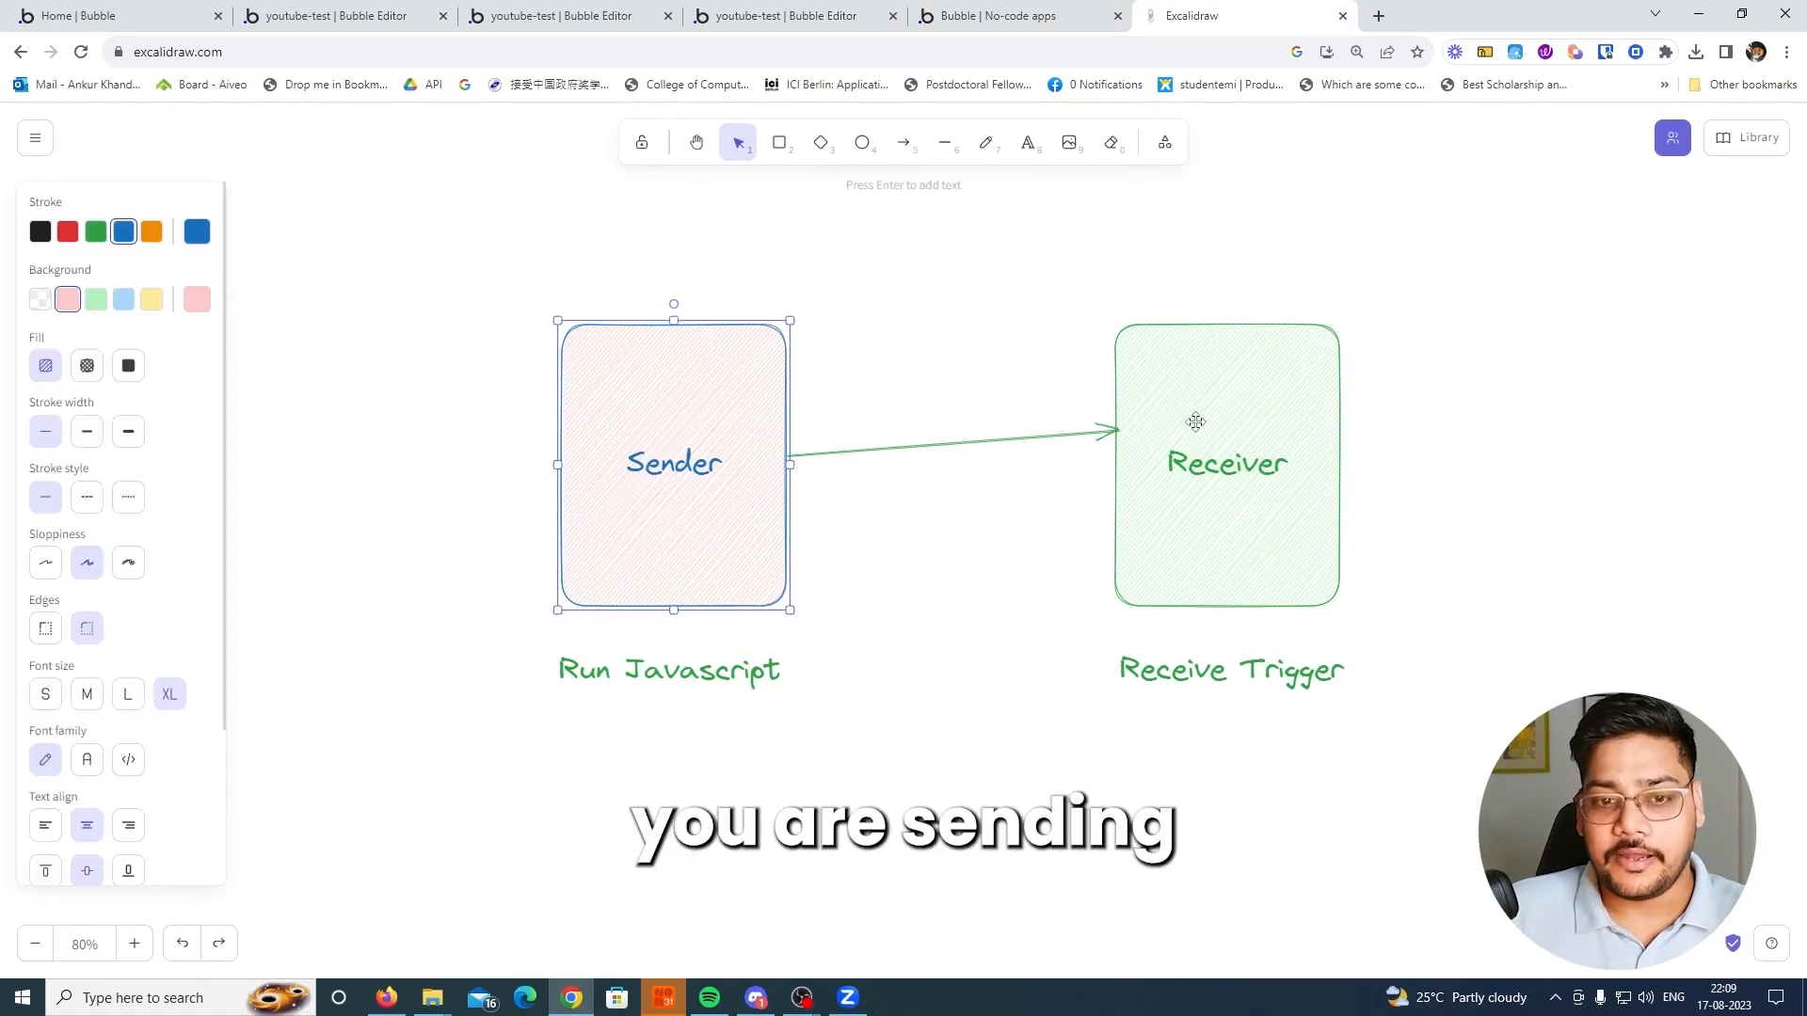
pyautogui.click(1245, 418)
pyautogui.click(687, 431)
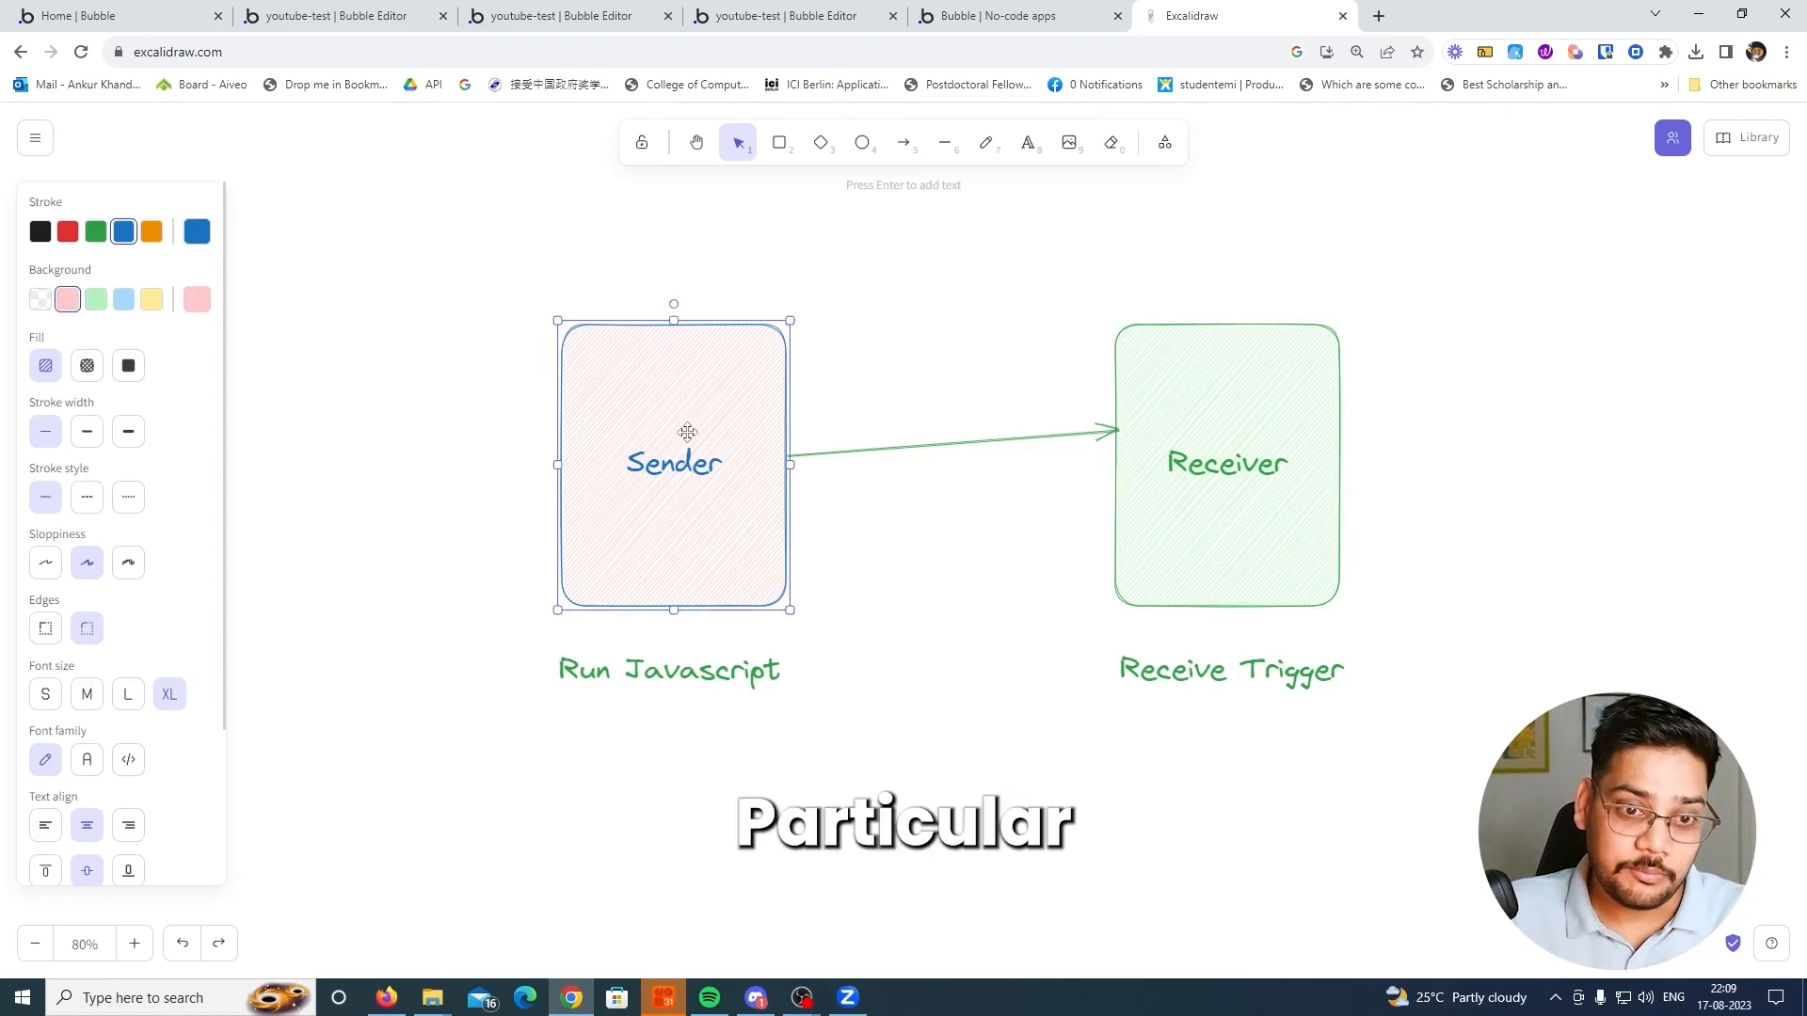
pyautogui.click(1213, 431)
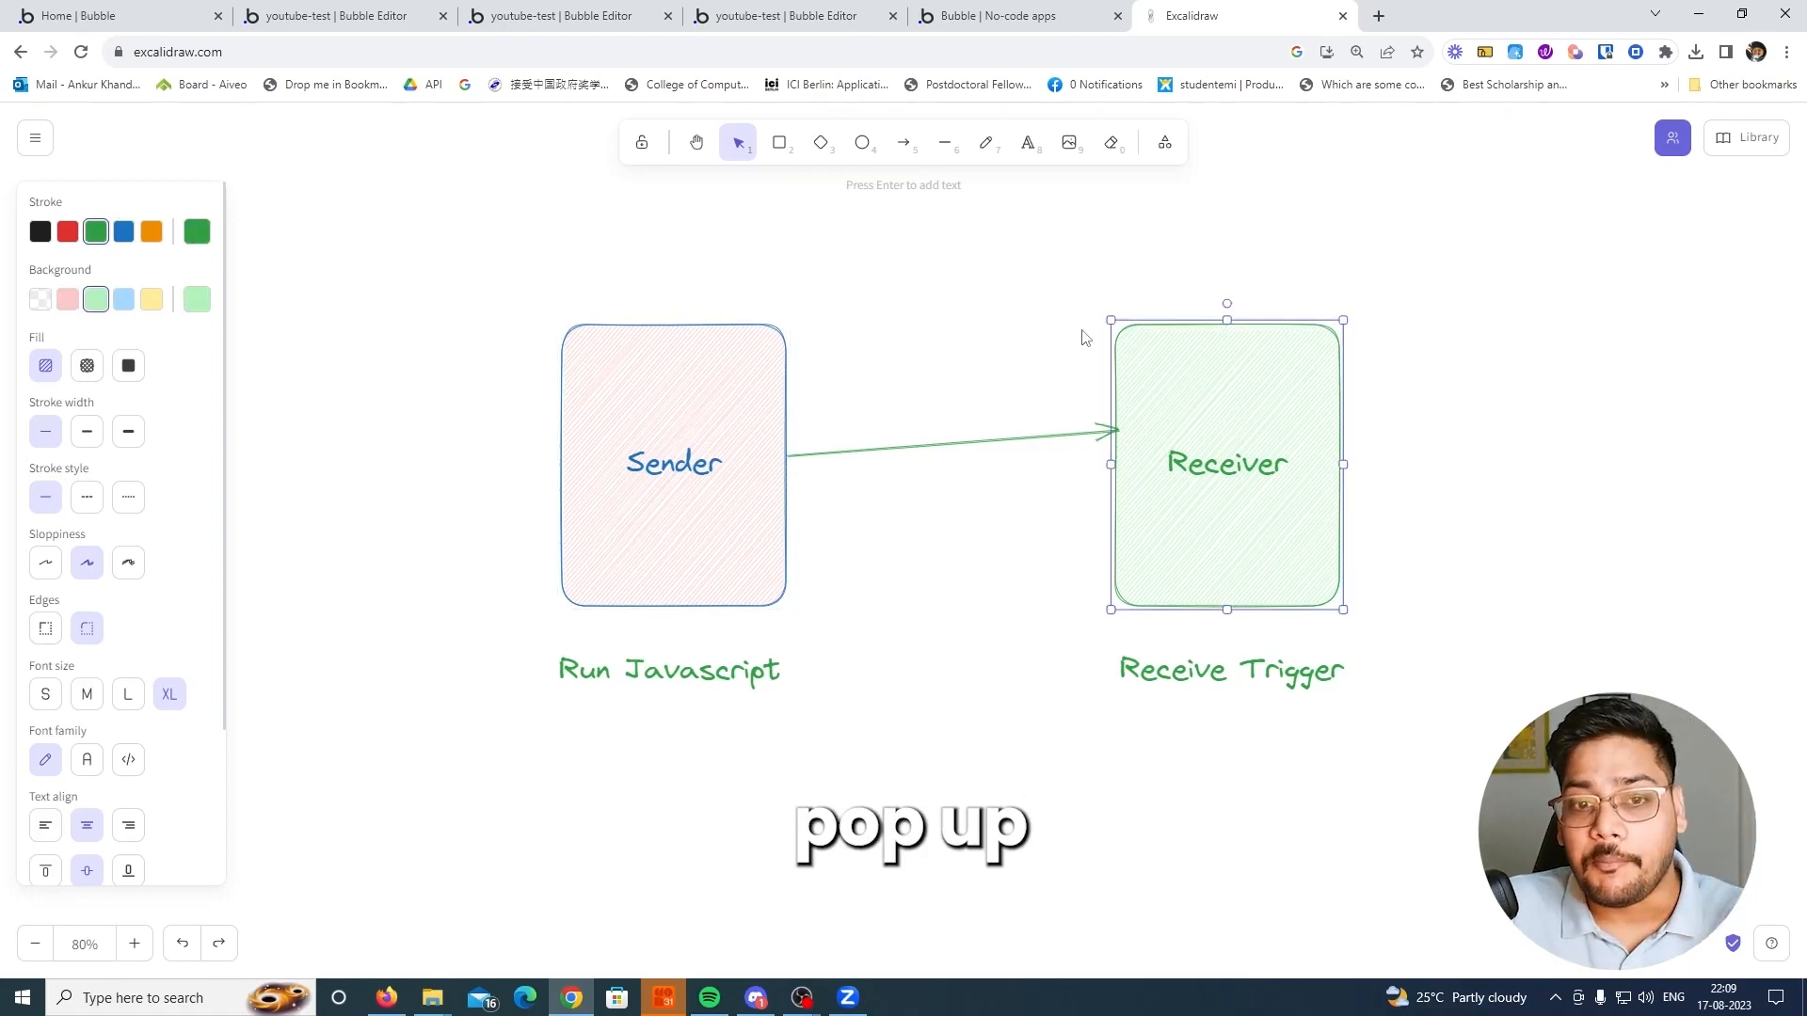
pyautogui.click(1001, 323)
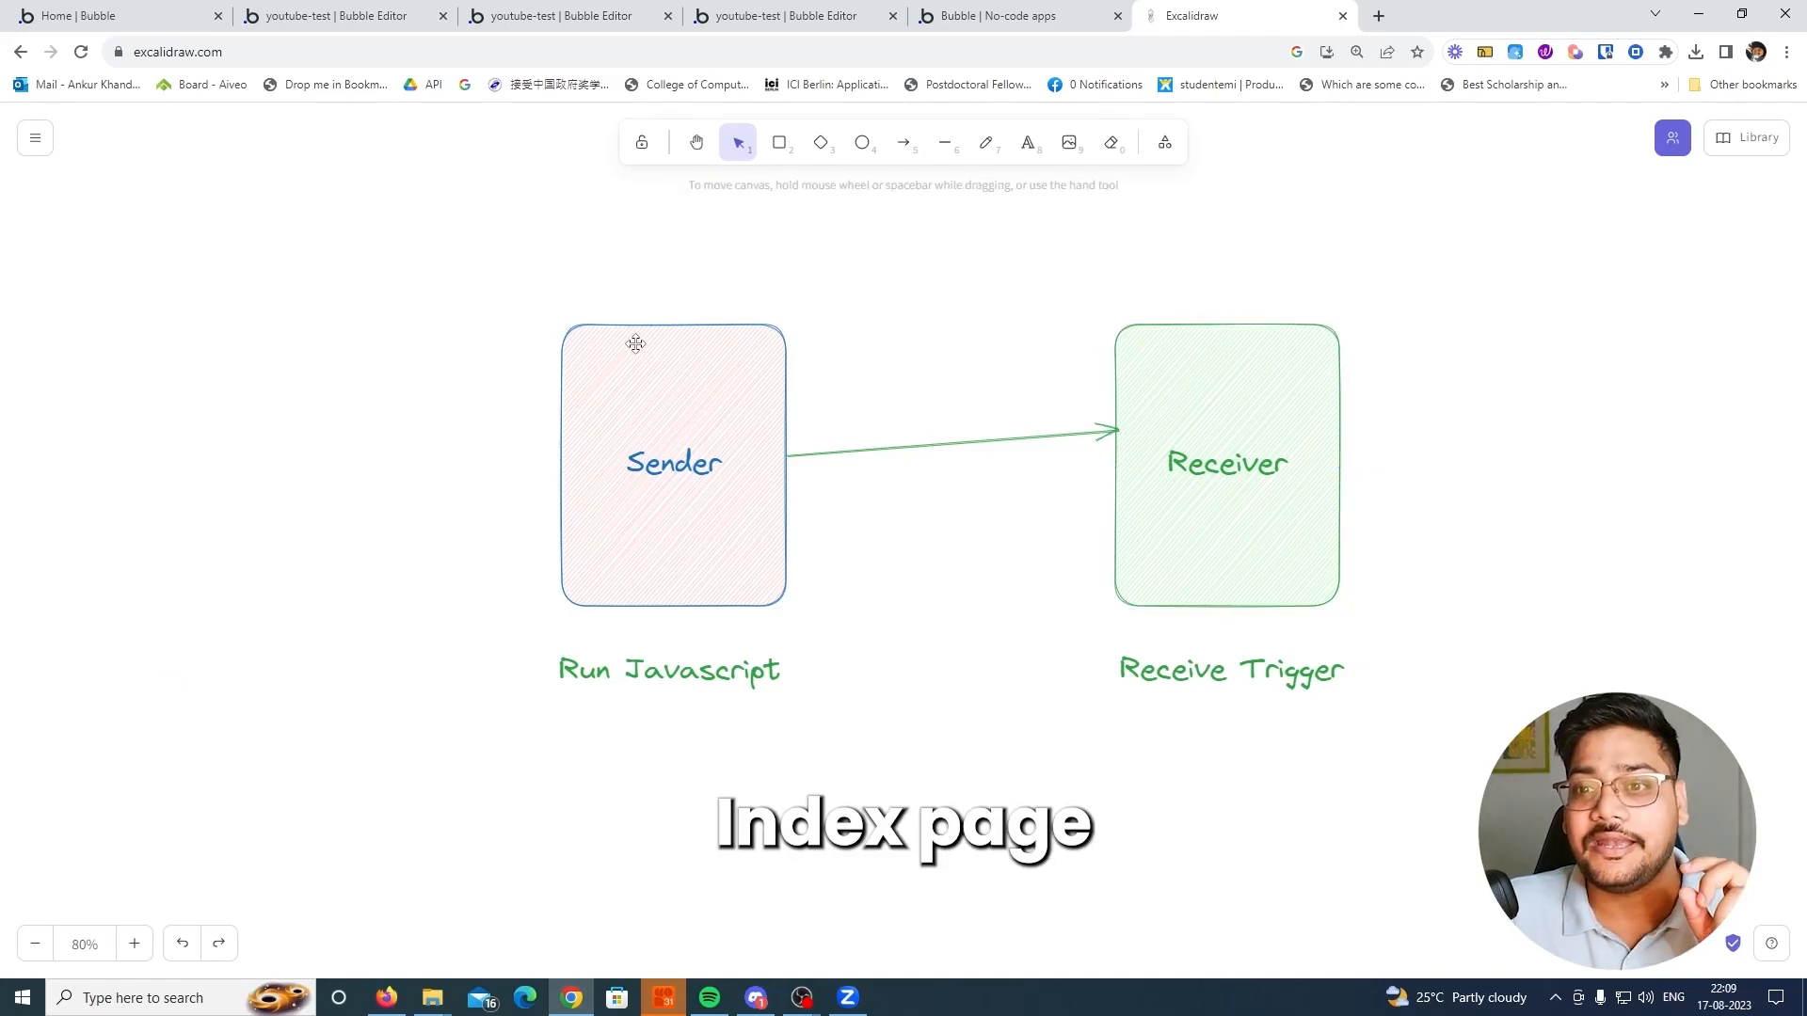